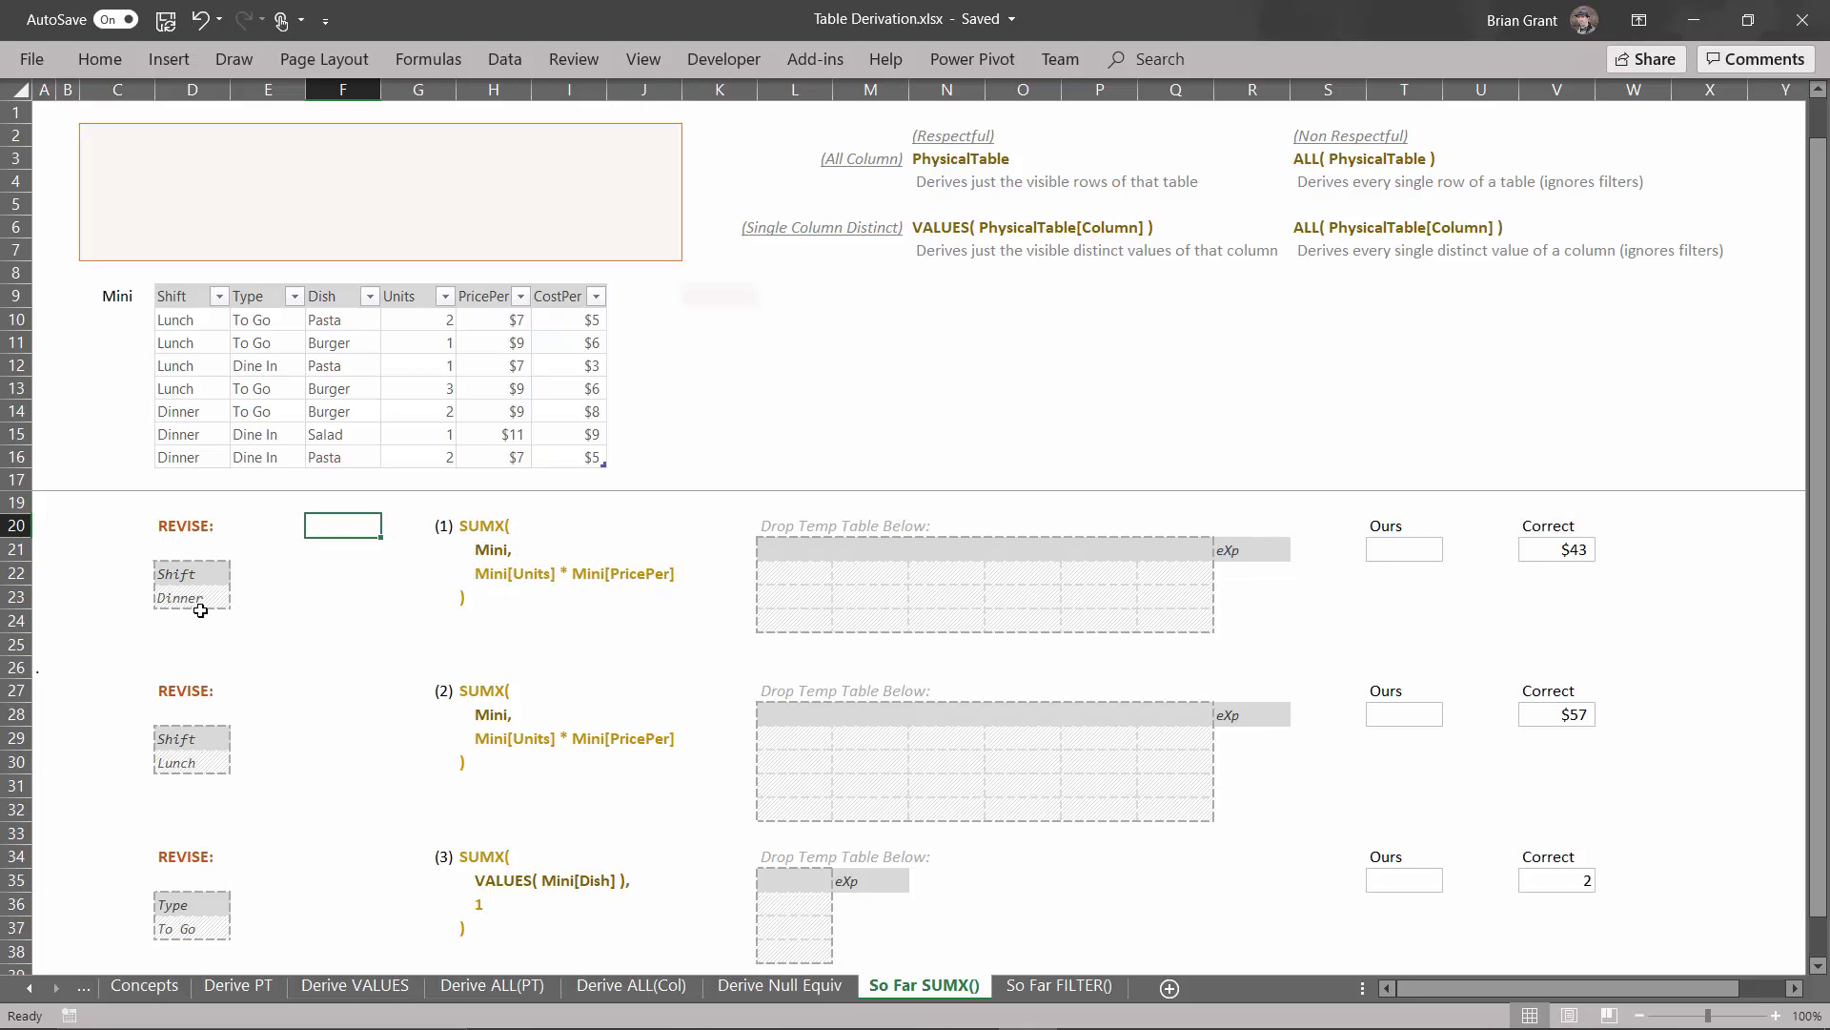
Step: Move exercise 1's Shift/Dinner filter block to D3:D4 and filter the Mini table's Shift column to Dinner only
{"action": "left_click_drag", "start_coordinate": [200, 572], "coordinate": [208, 166]}
{"action": "key", "text": "ctrl+v"}
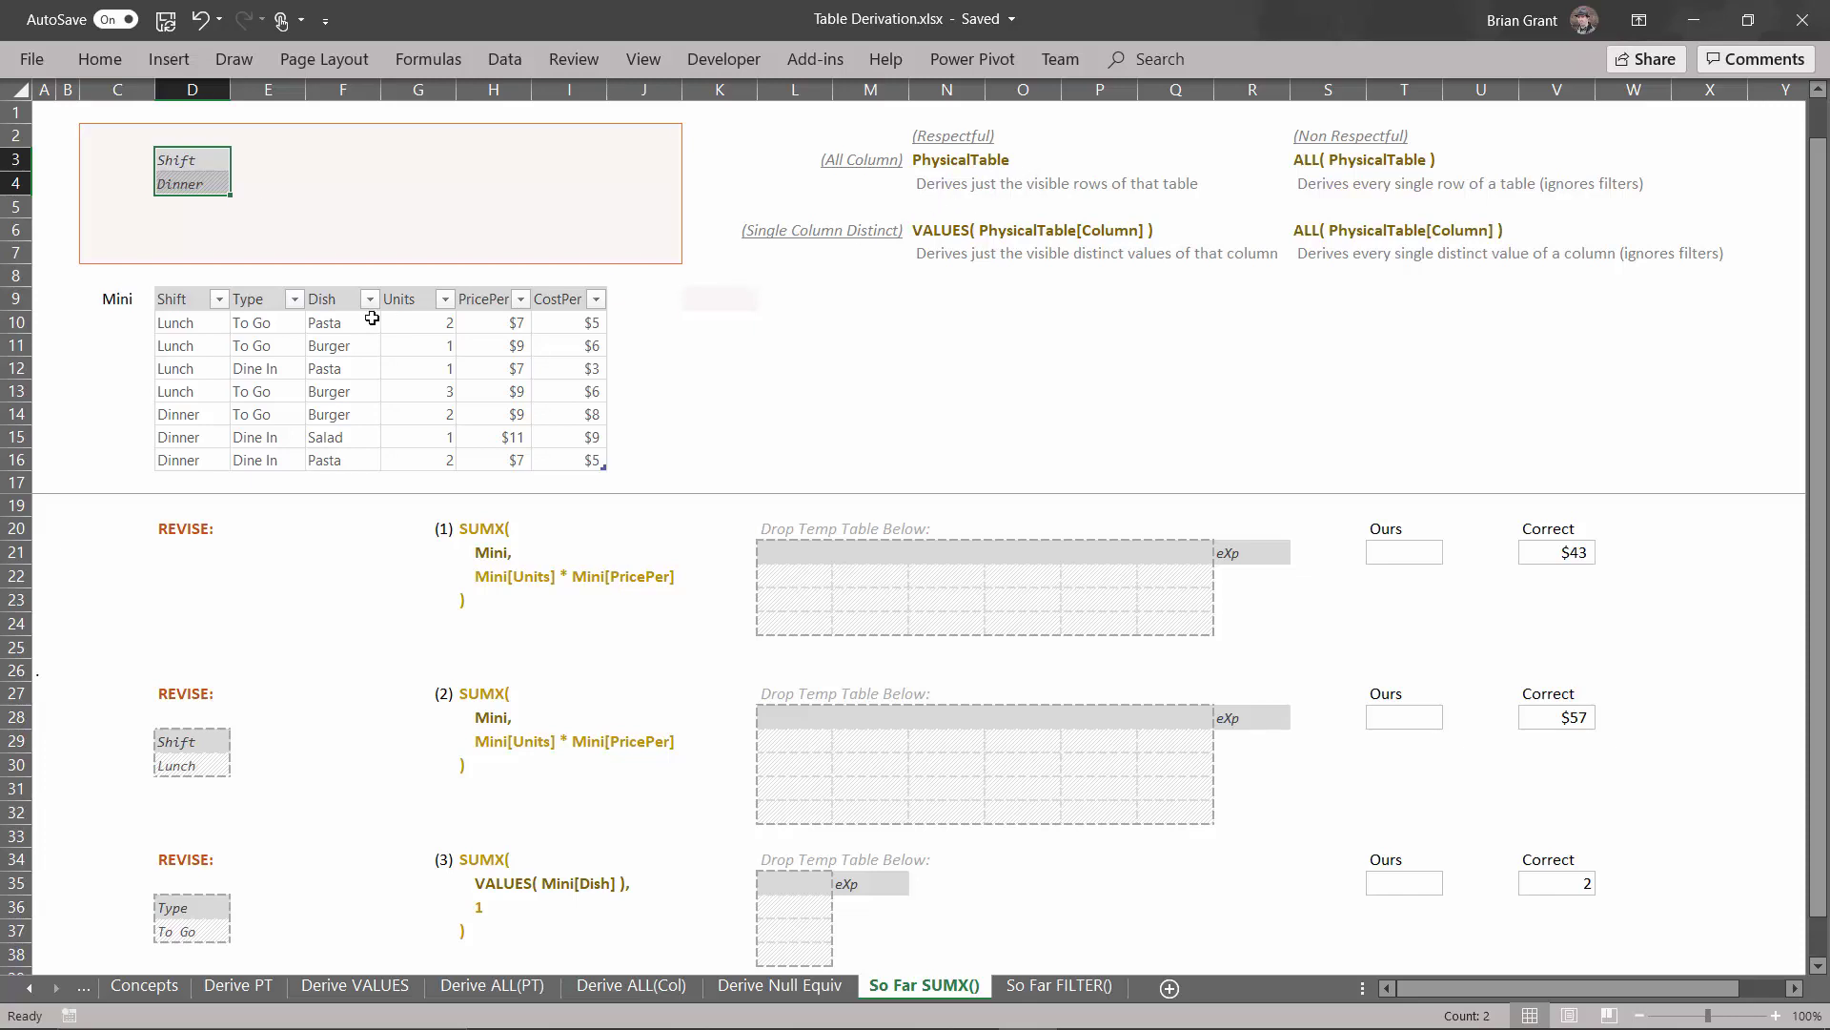
{"action": "left_click", "coordinate": [219, 301]}
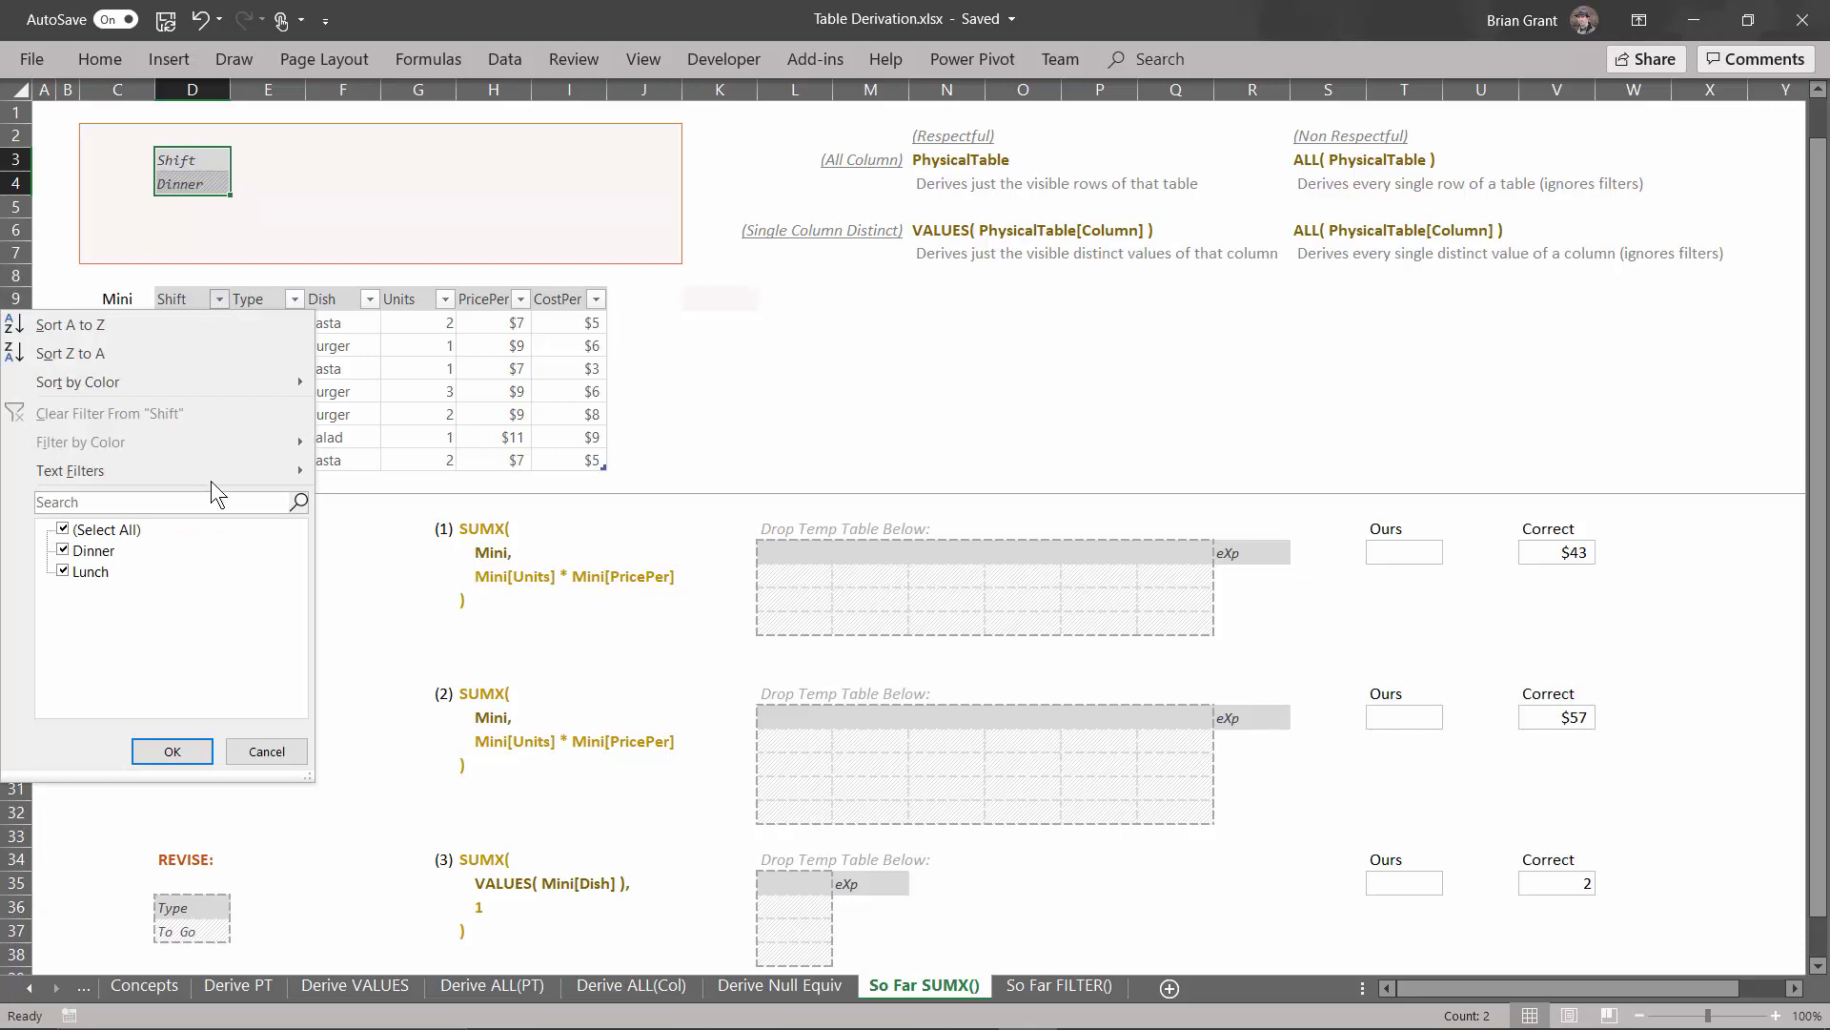
{"action": "left_click", "coordinate": [82, 572]}
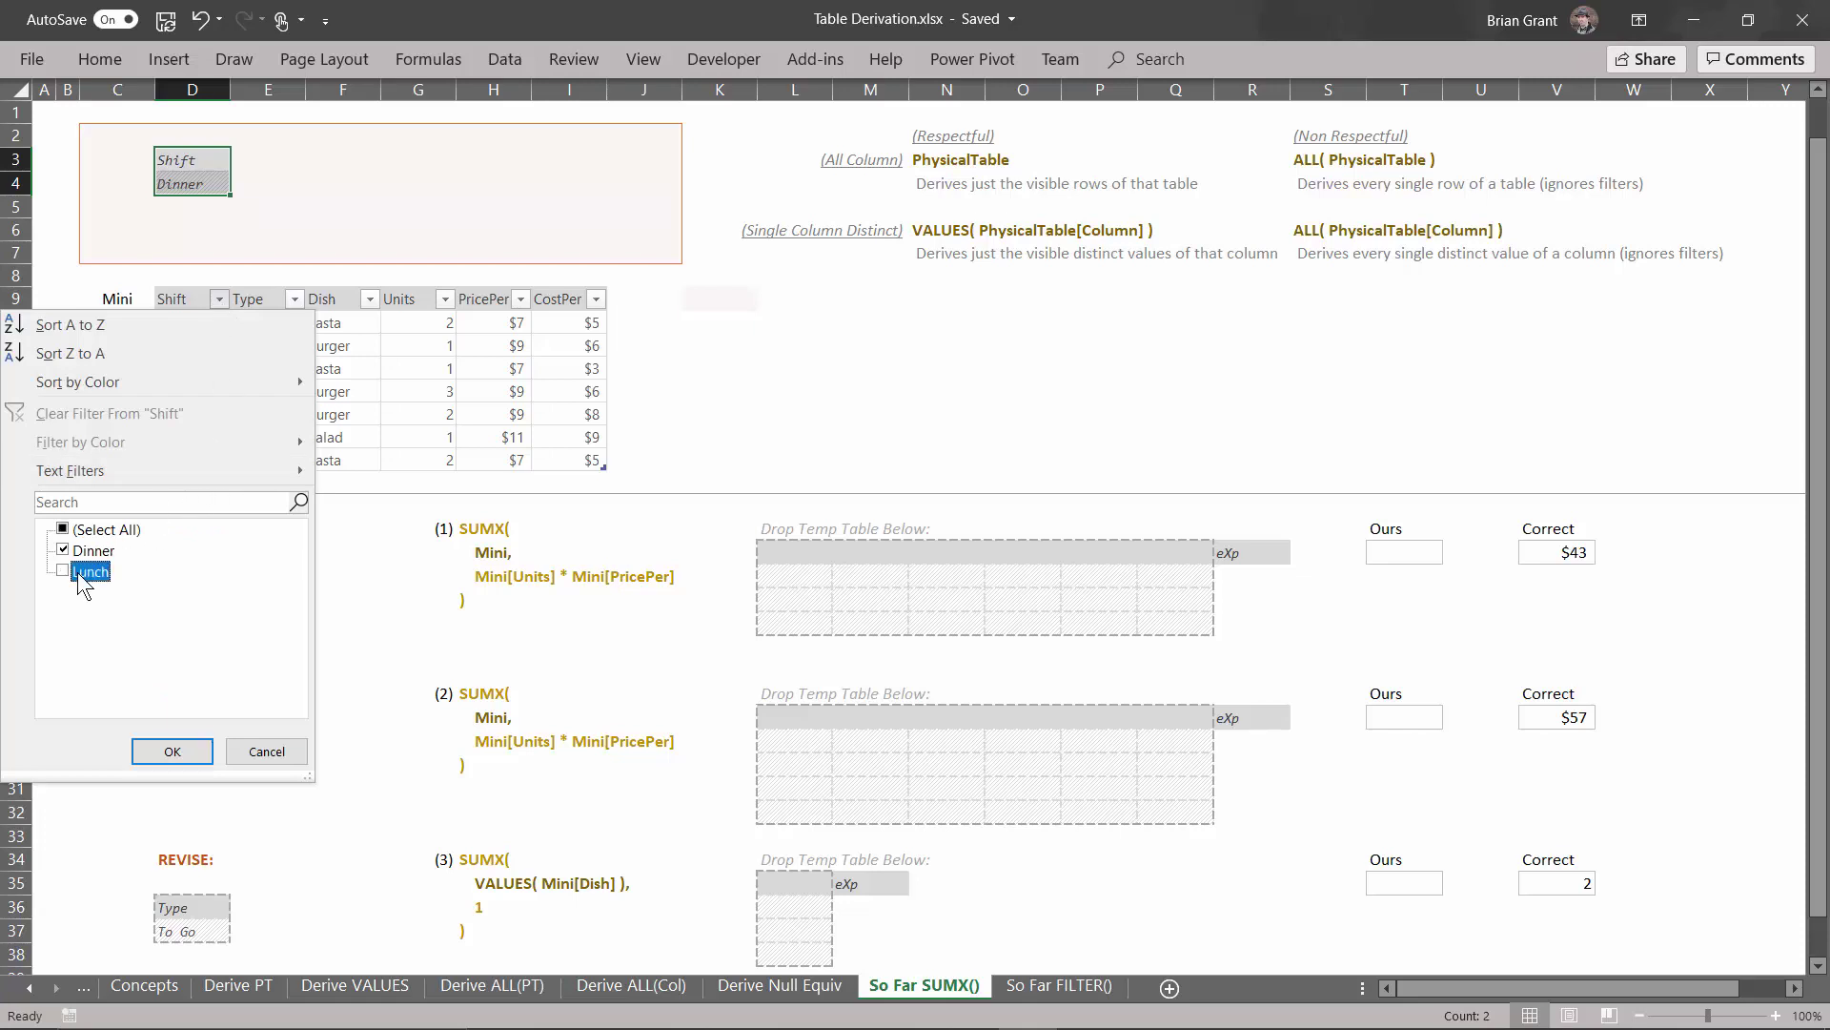
{"action": "left_click", "coordinate": [173, 752]}
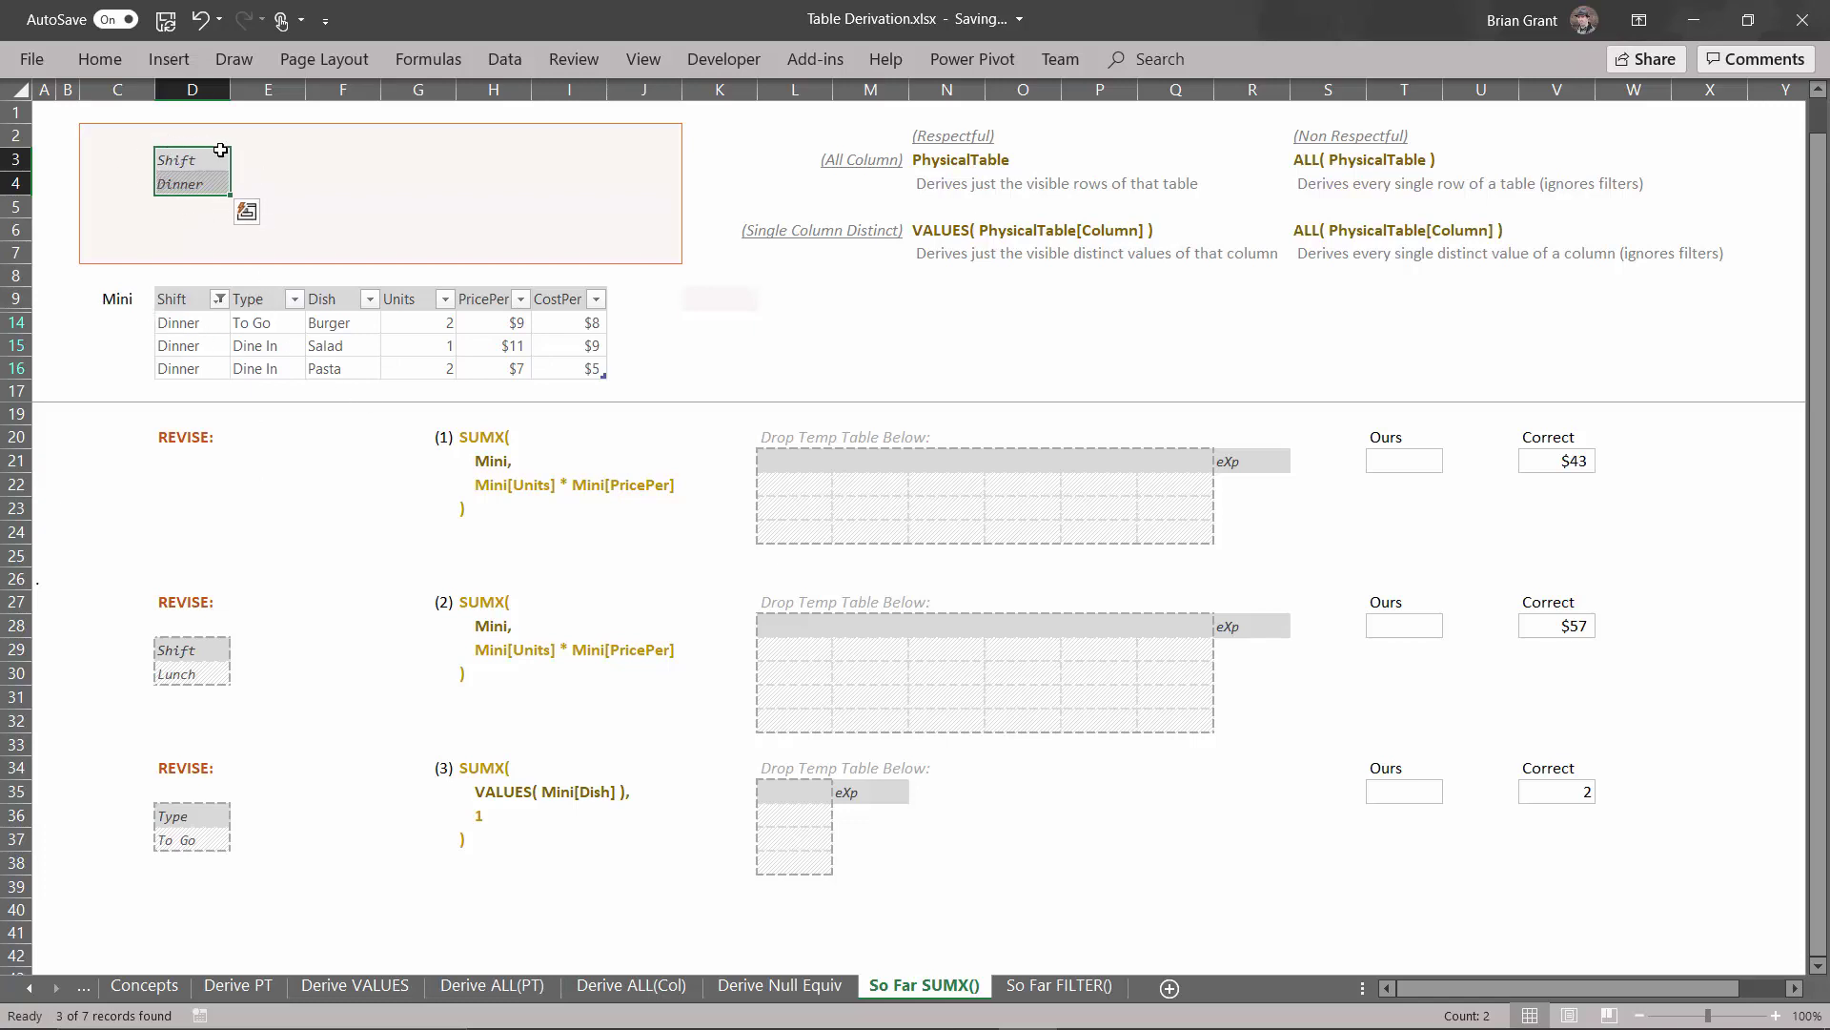
Step: Copy the filtered Mini table with its headers into exercise 1's temp table at L21, pasting values and number formats
{"action": "left_click_drag", "start_coordinate": [167, 298], "coordinate": [543, 370]}
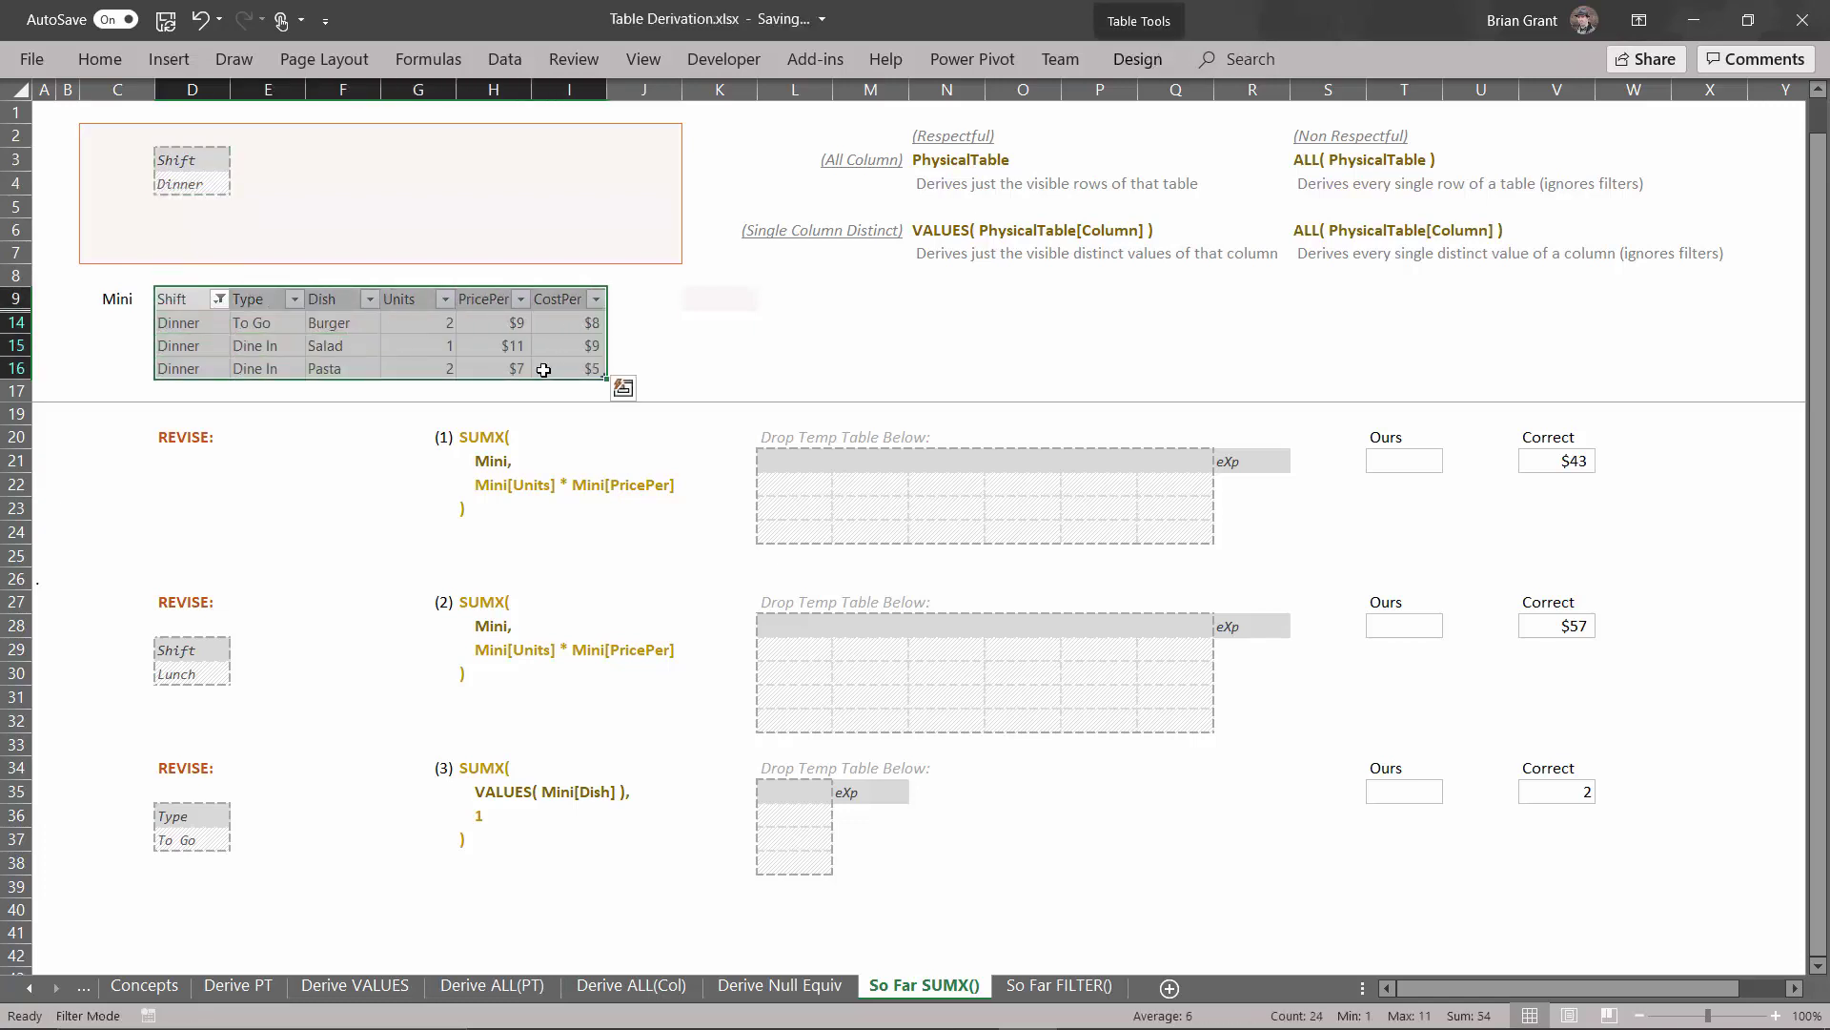
{"action": "key", "text": "ctrl+c"}
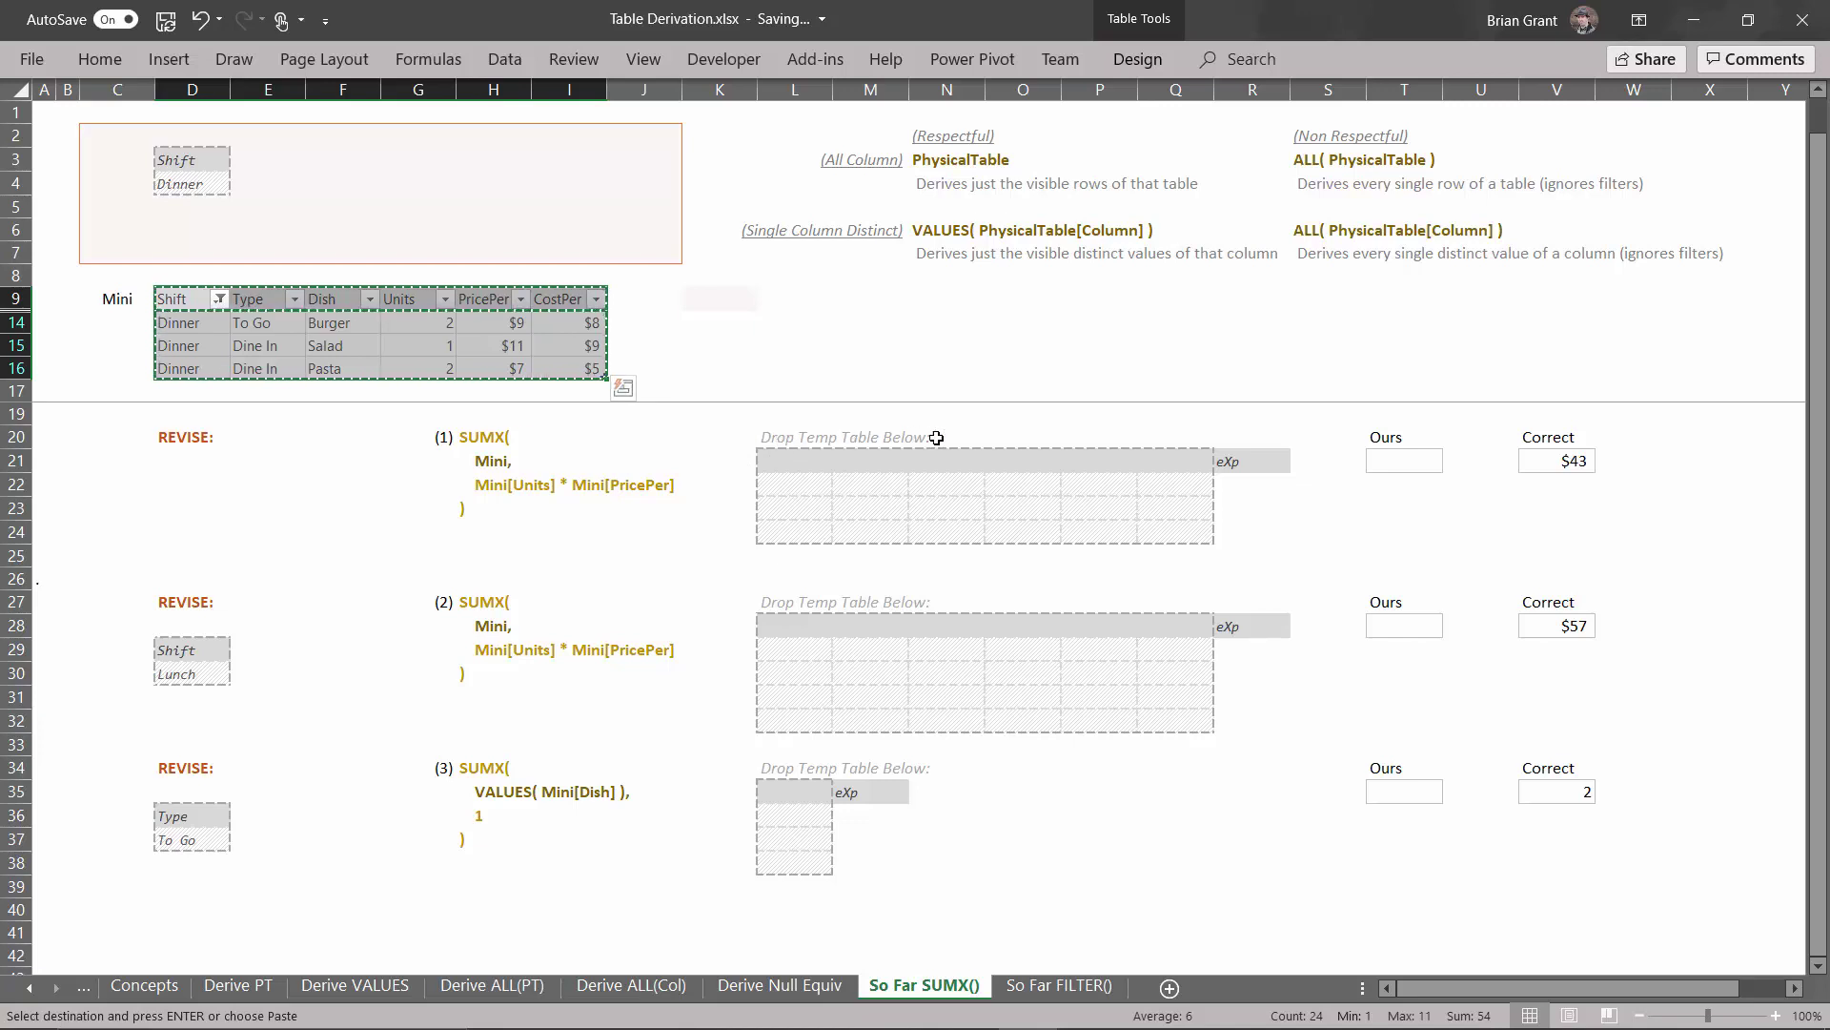
{"action": "left_click", "coordinate": [807, 458]}
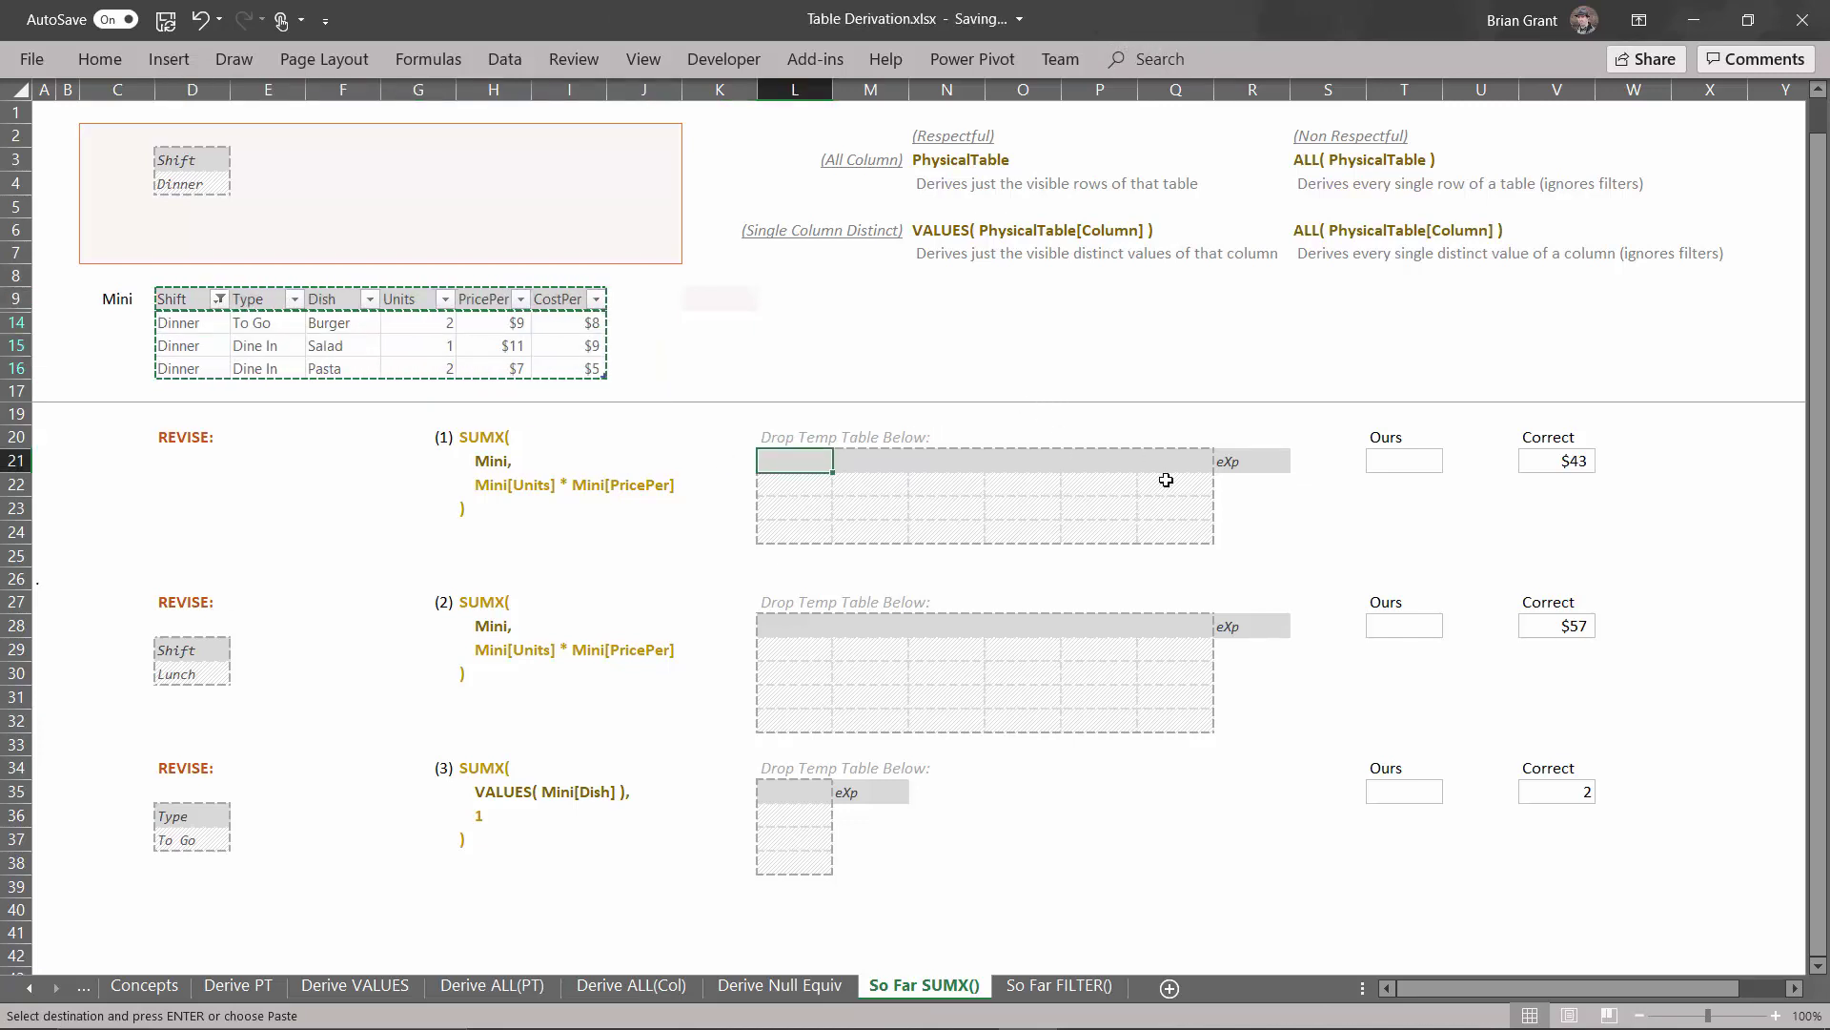
{"action": "key", "text": "ctrl+alt+v"}
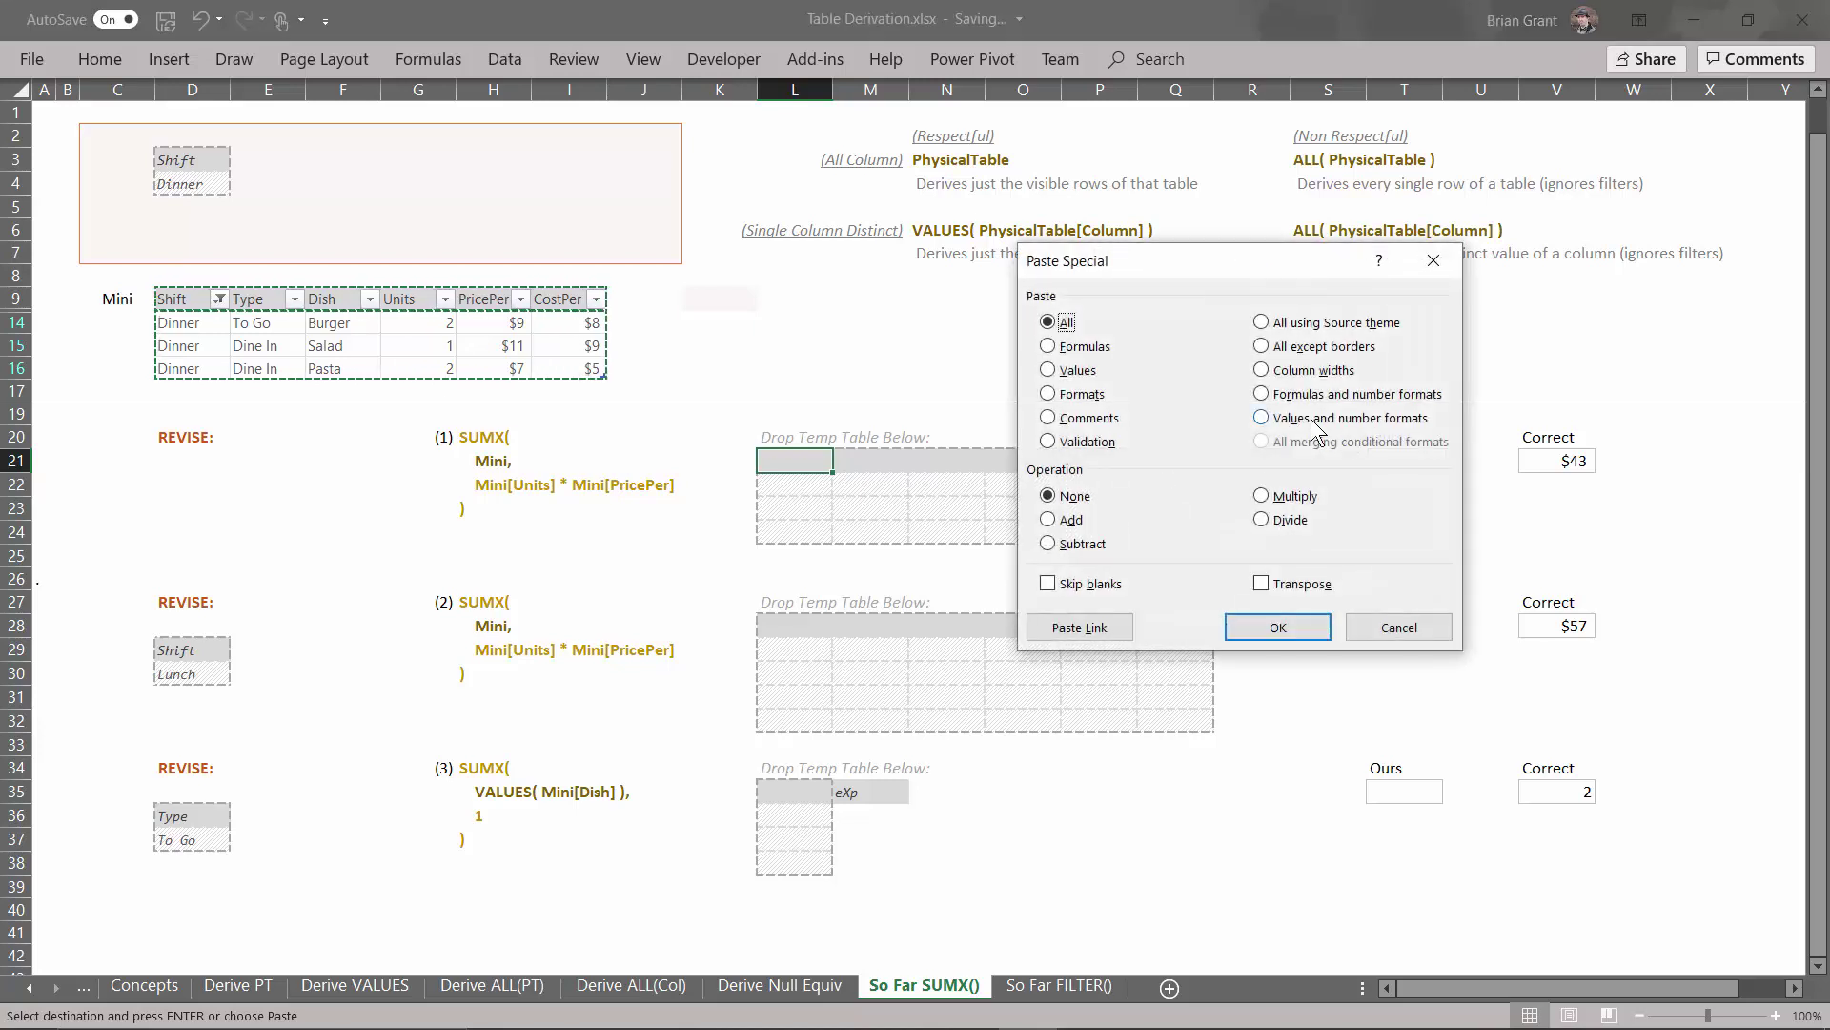
{"action": "left_click", "coordinate": [1262, 420]}
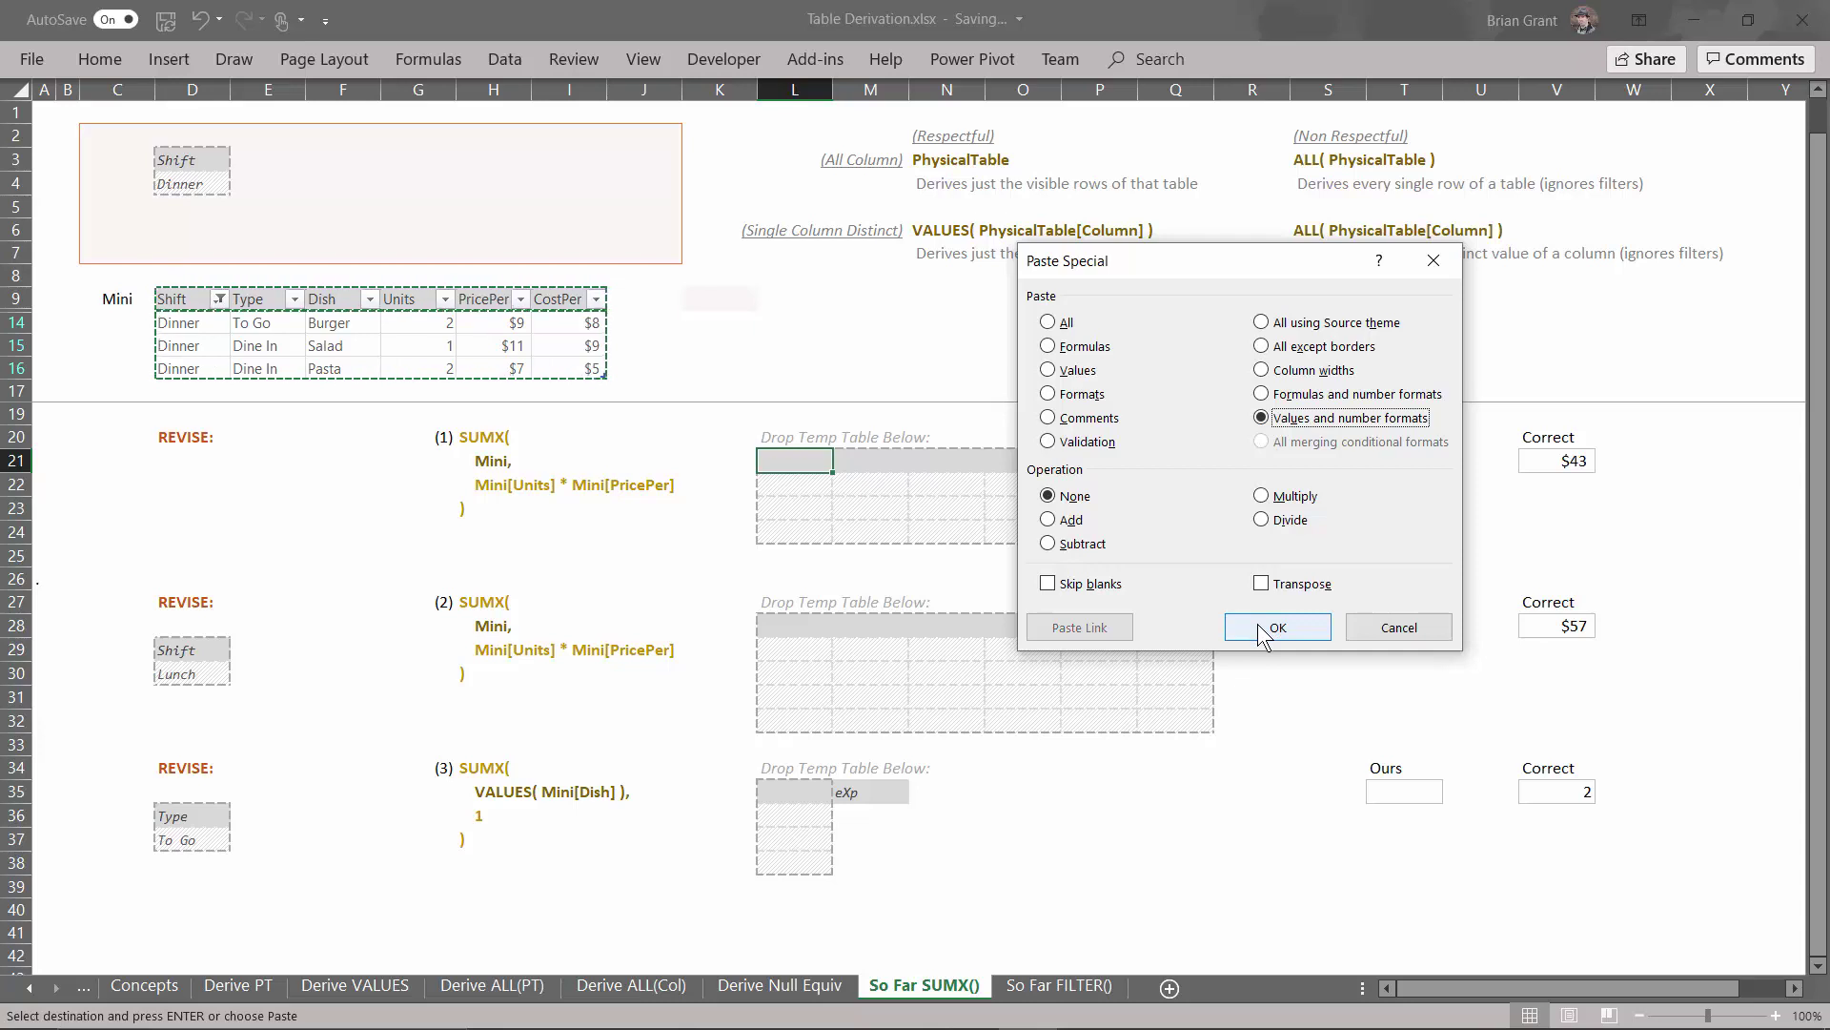
{"action": "left_click", "coordinate": [1260, 630]}
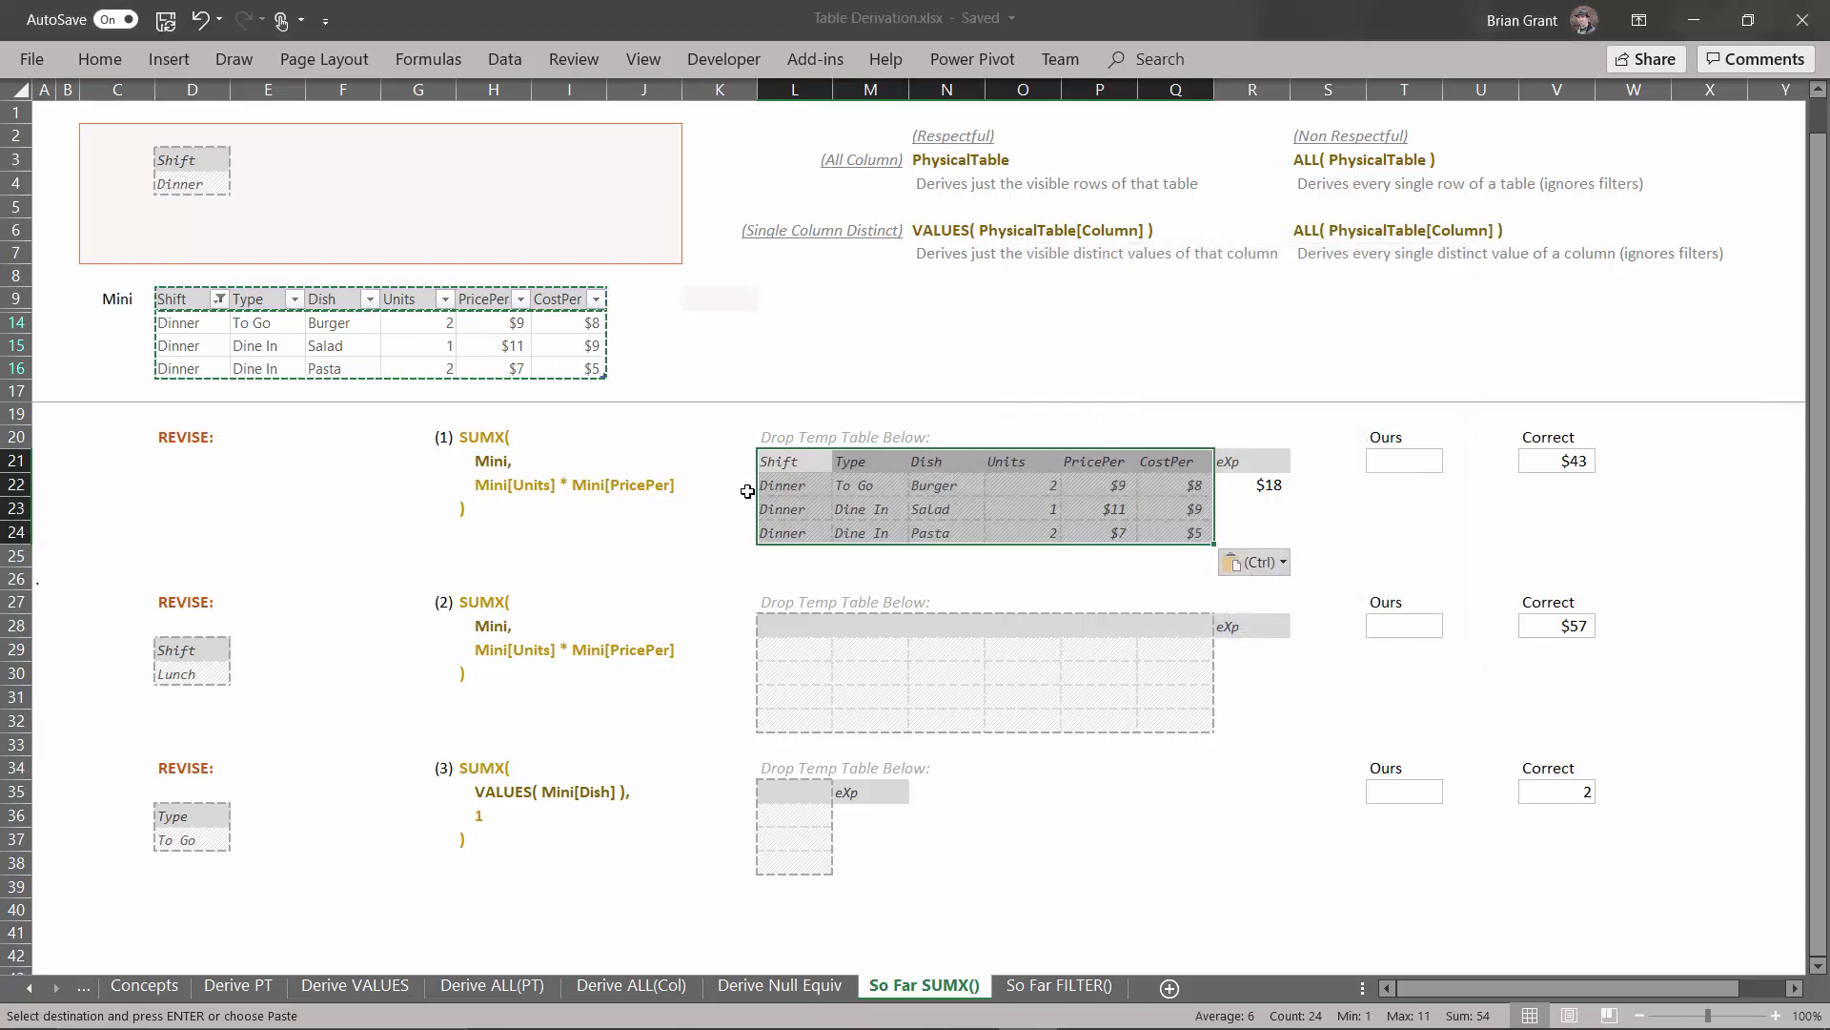
{"action": "left_click", "coordinate": [699, 527]}
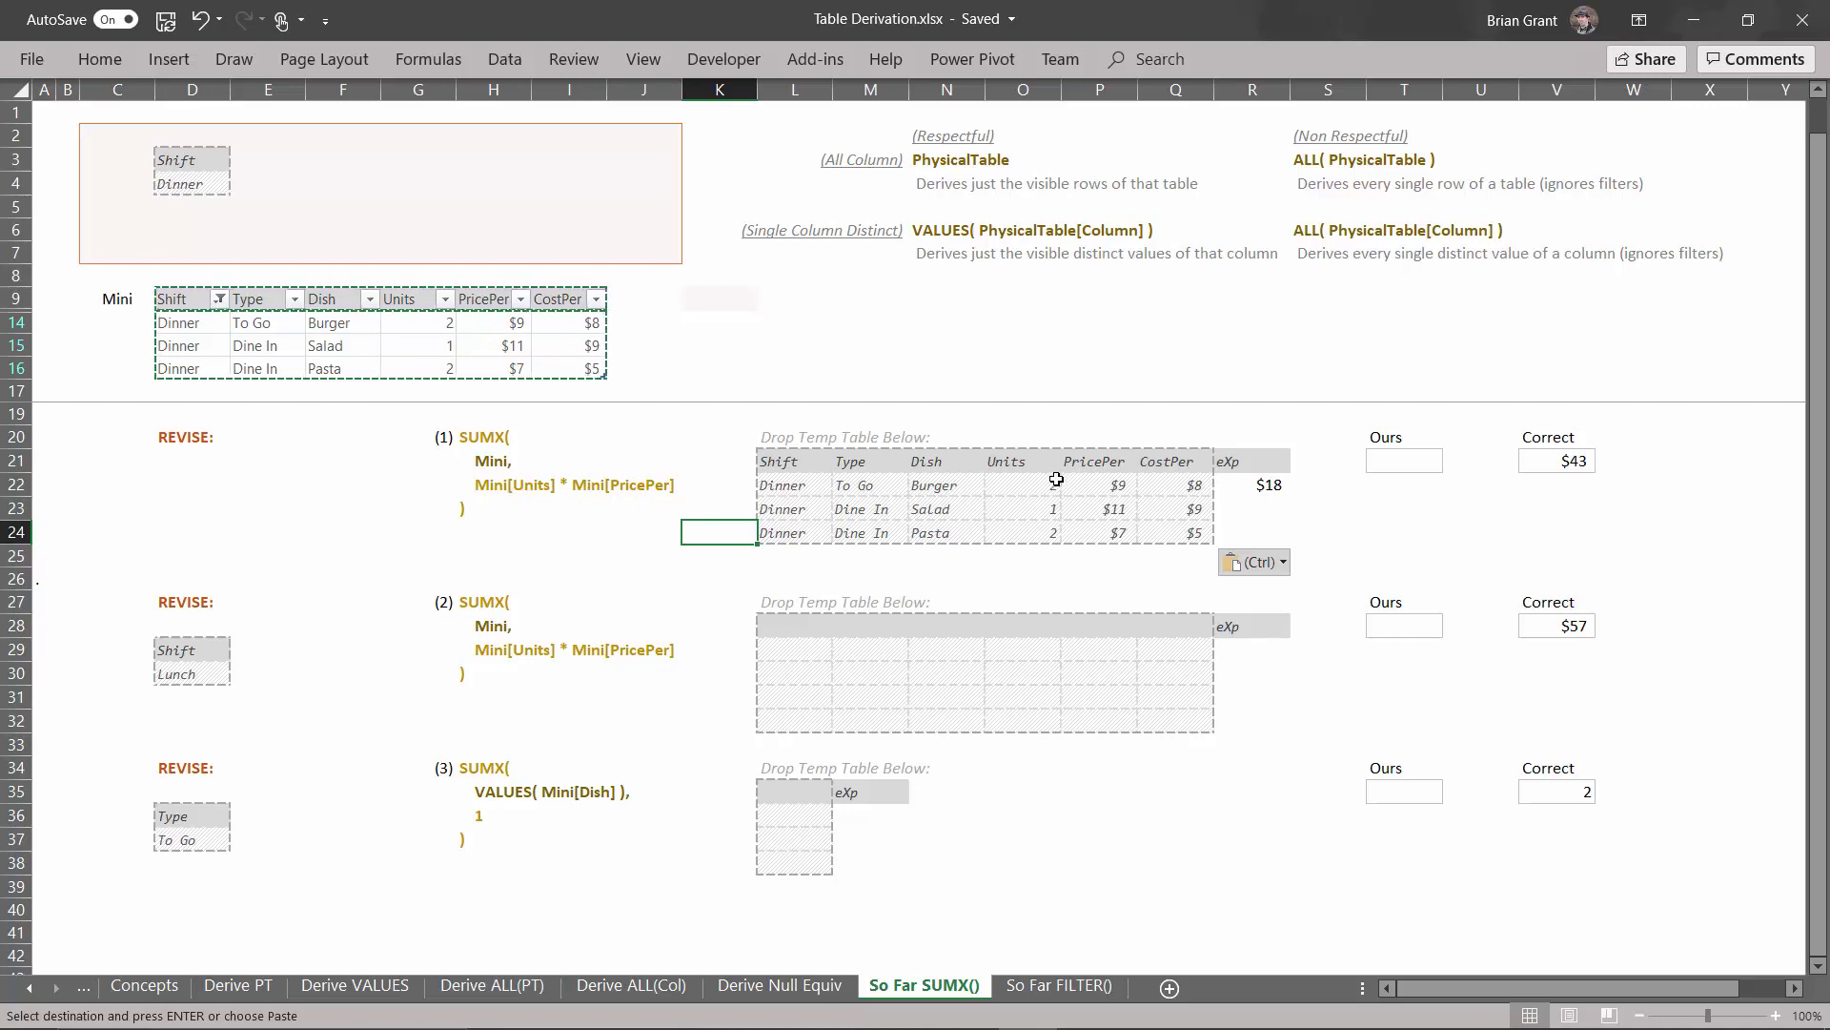
Step: Fill exercise 1's eXp formula from R22 down to R24 and enter a SUM of R22:R24 in the Ours cell T21
{"action": "left_click", "coordinate": [1232, 487]}
{"action": "left_click_drag", "start_coordinate": [1292, 494], "coordinate": [1293, 541]}
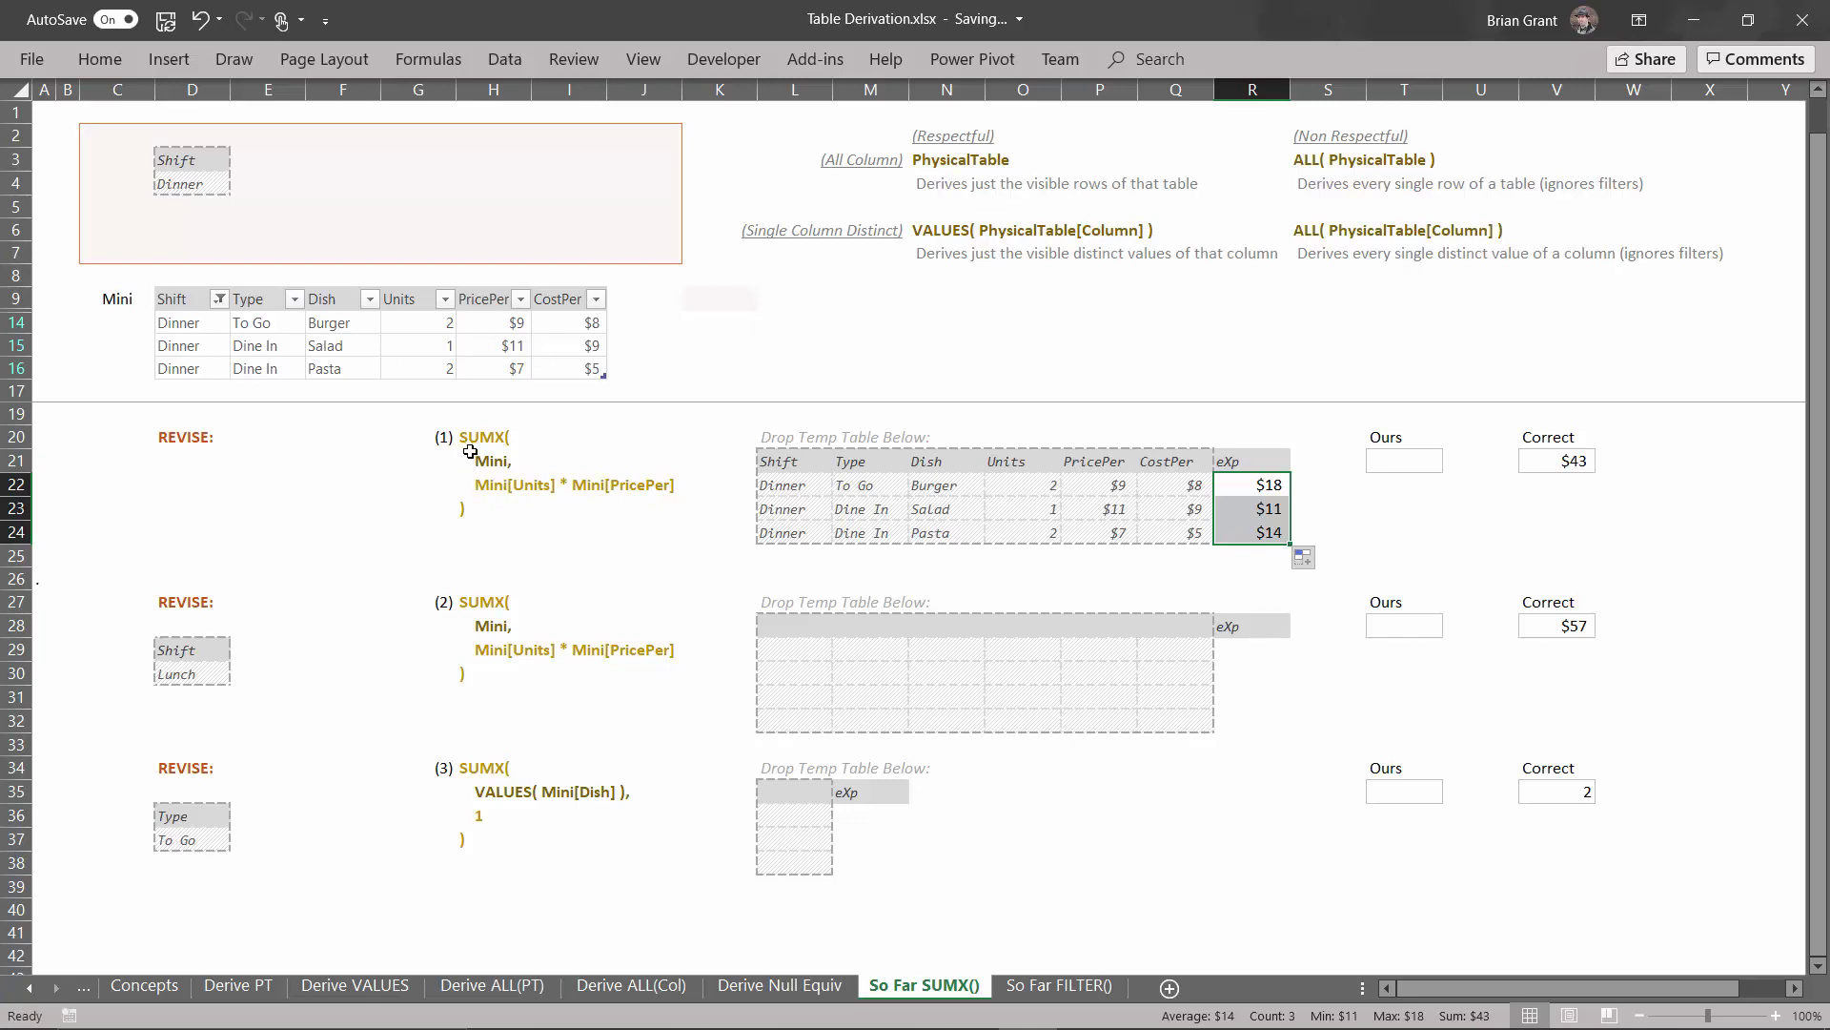
{"action": "left_click", "coordinate": [1427, 455]}
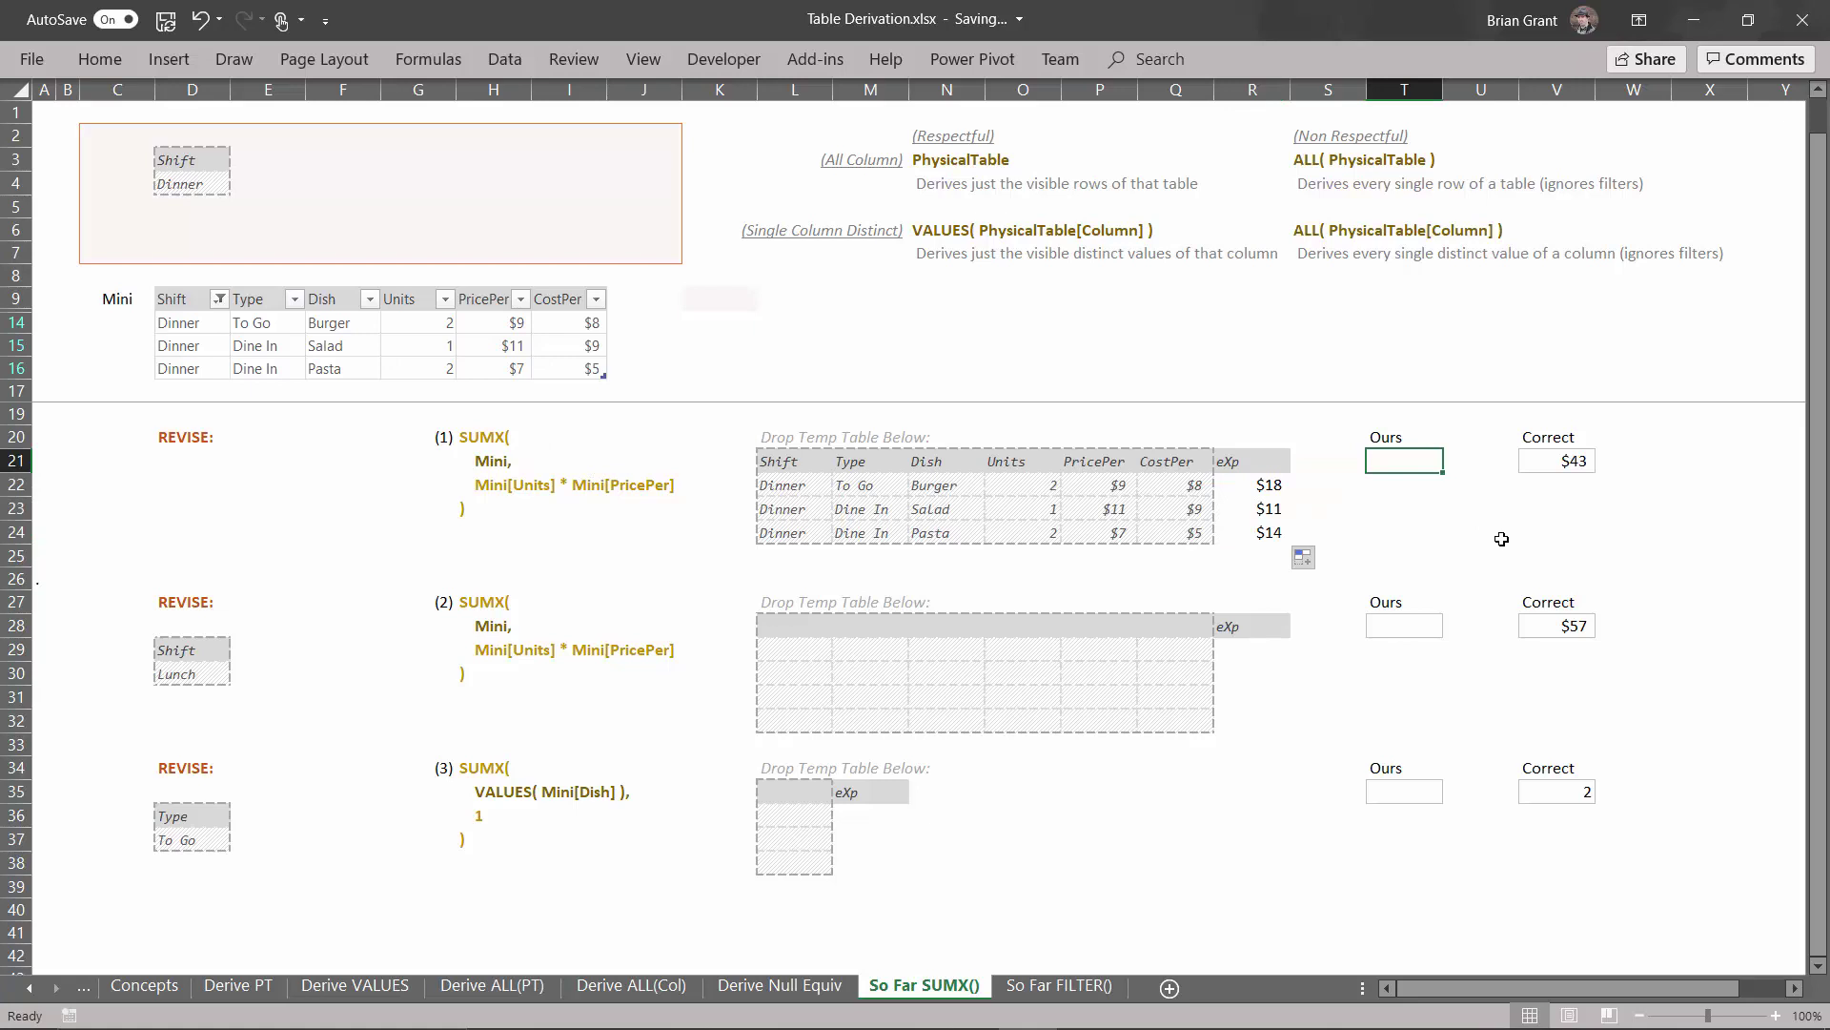
{"action": "type", "text": "=su"}
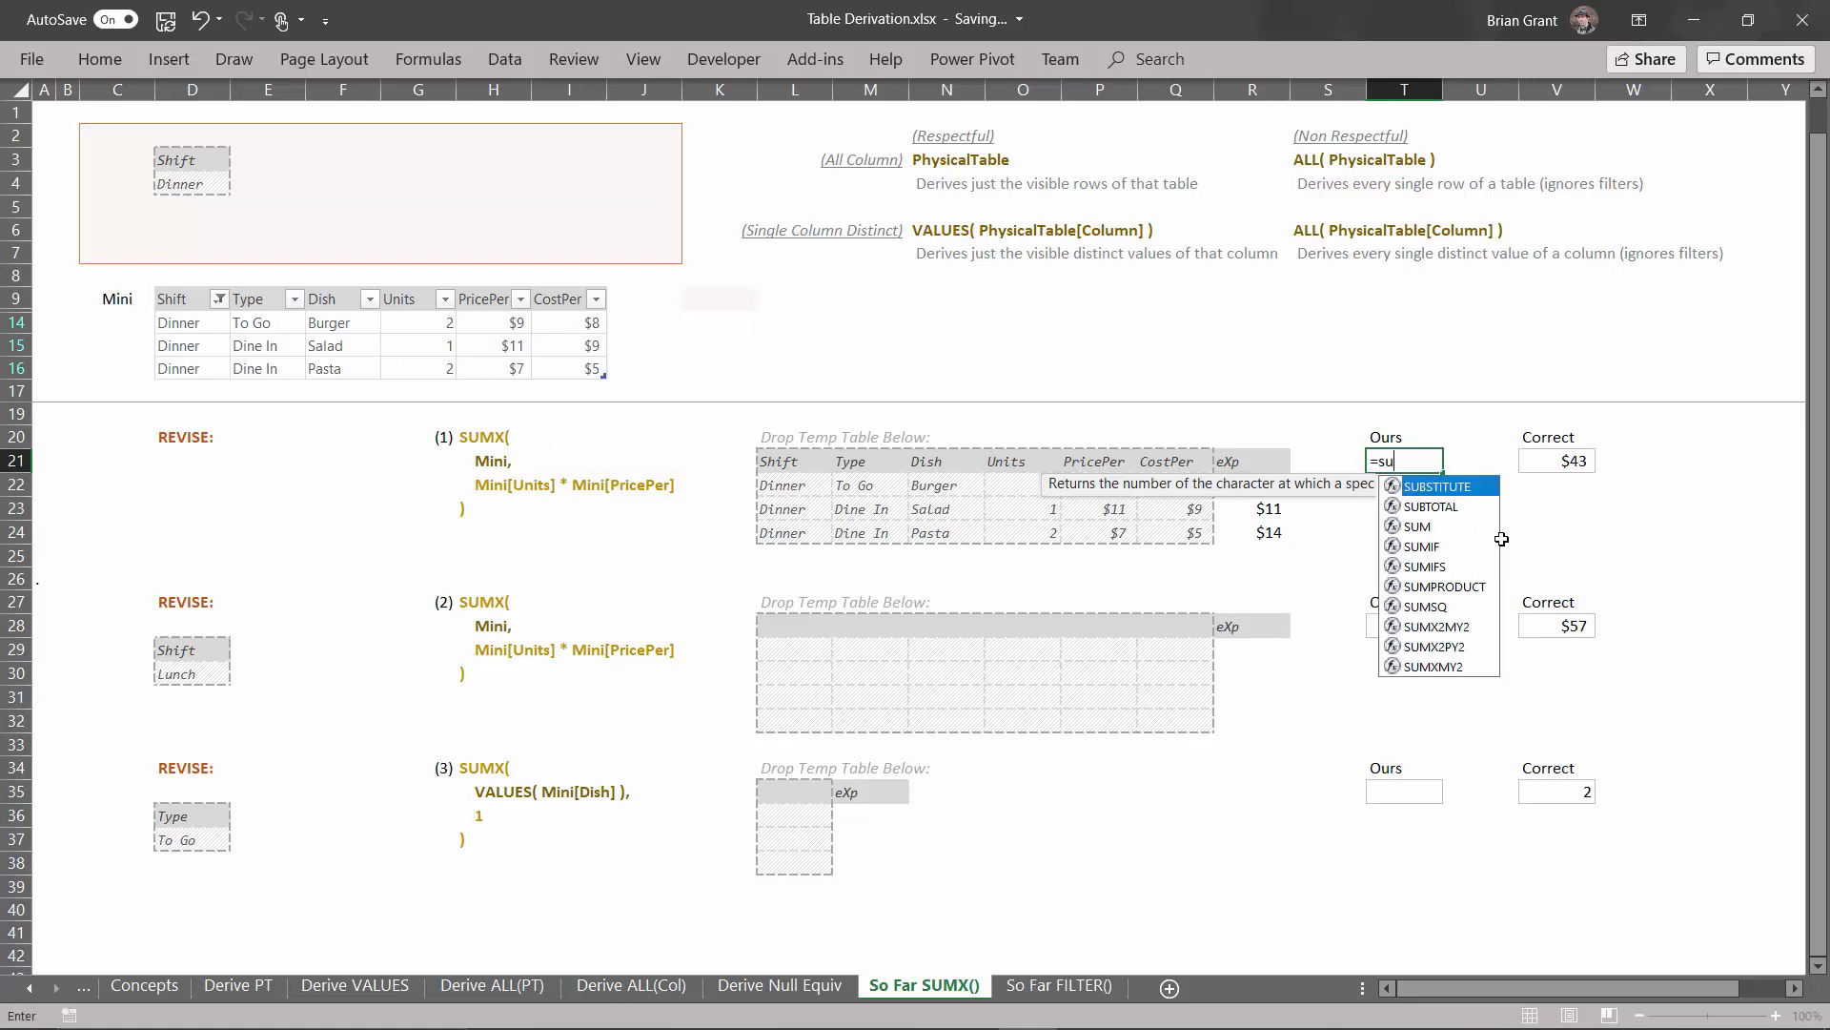
{"action": "type", "text": "m("}
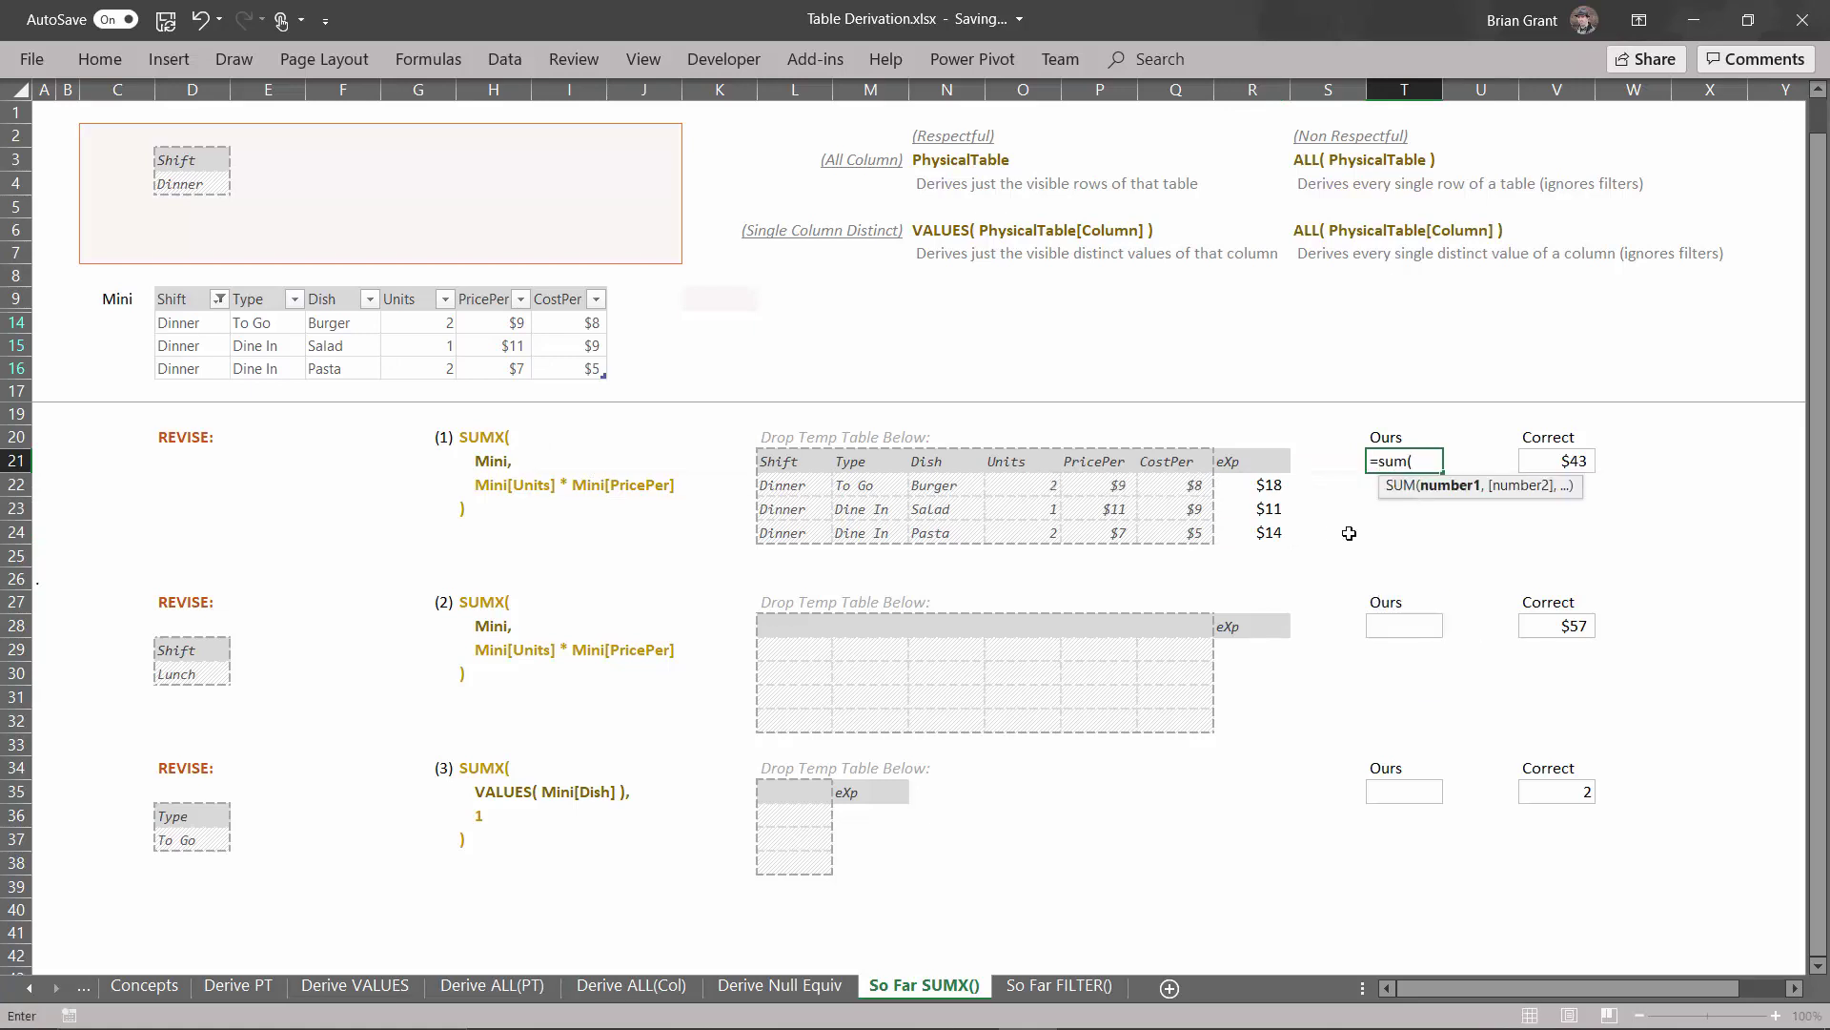
{"action": "left_click_drag", "start_coordinate": [1262, 494], "coordinate": [1251, 534]}
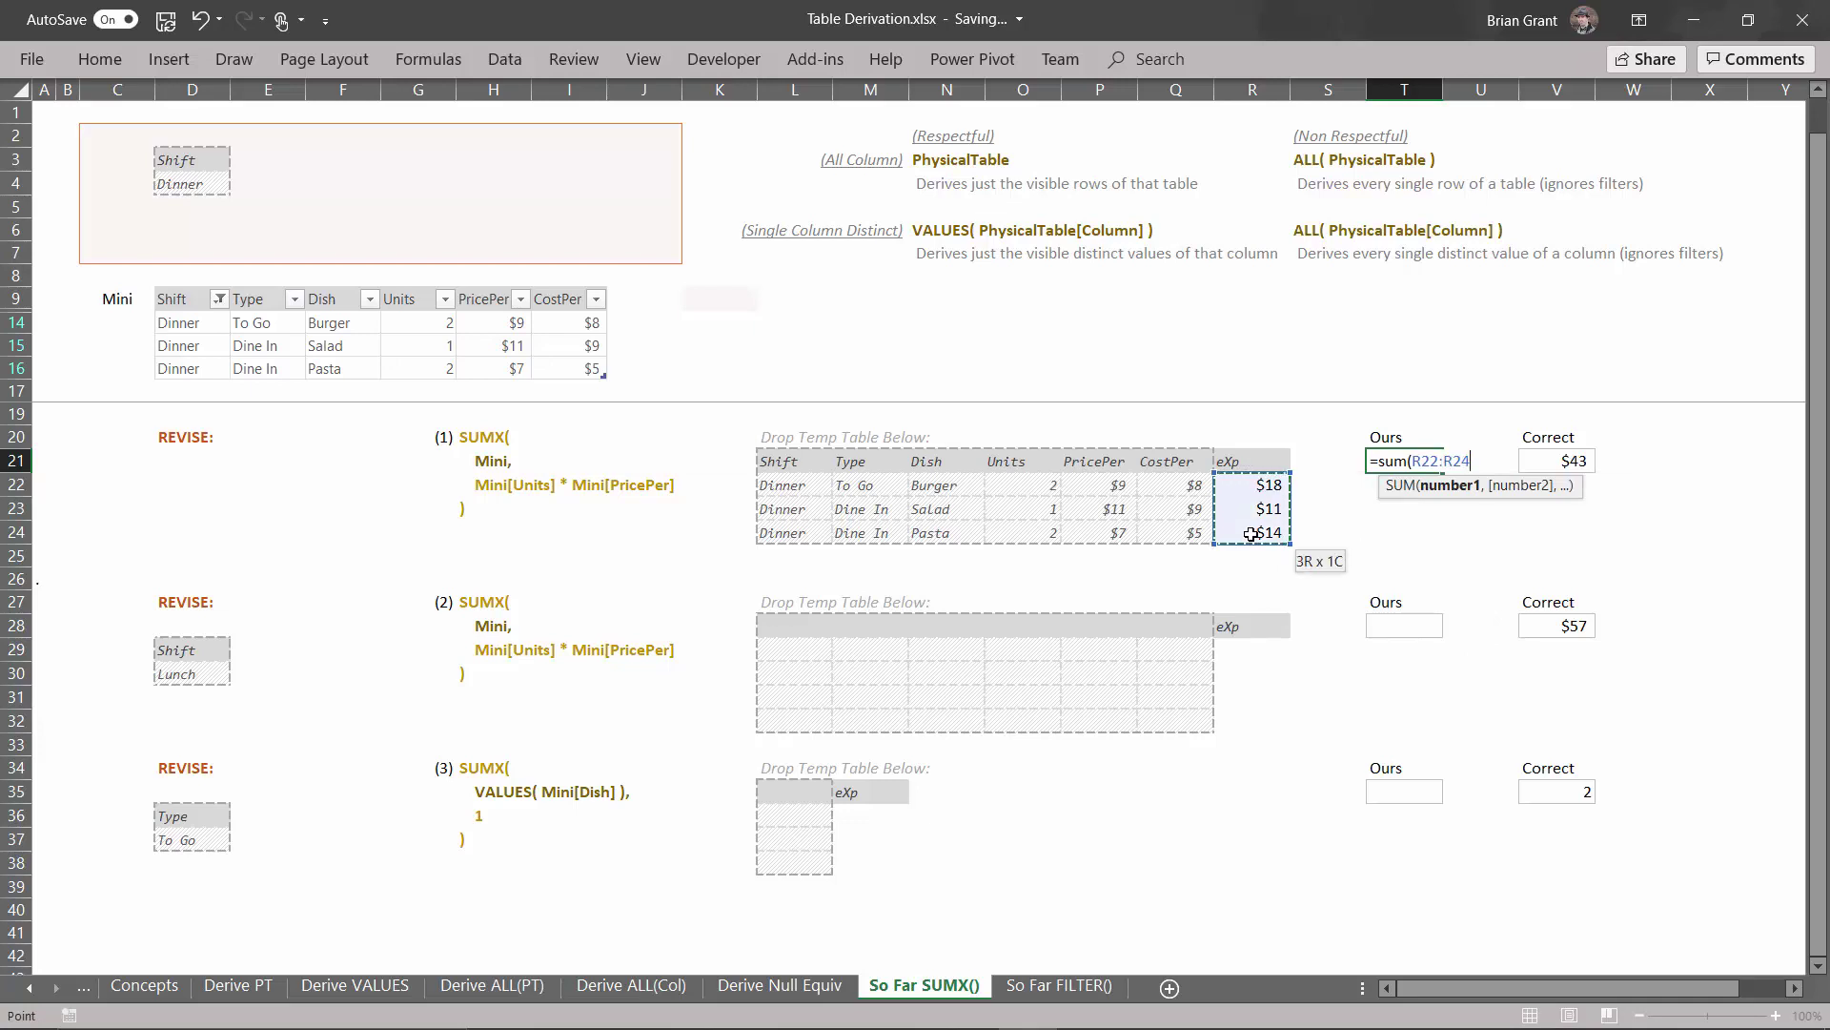
{"action": "type", "text": ")"}
{"action": "key", "text": "Return"}
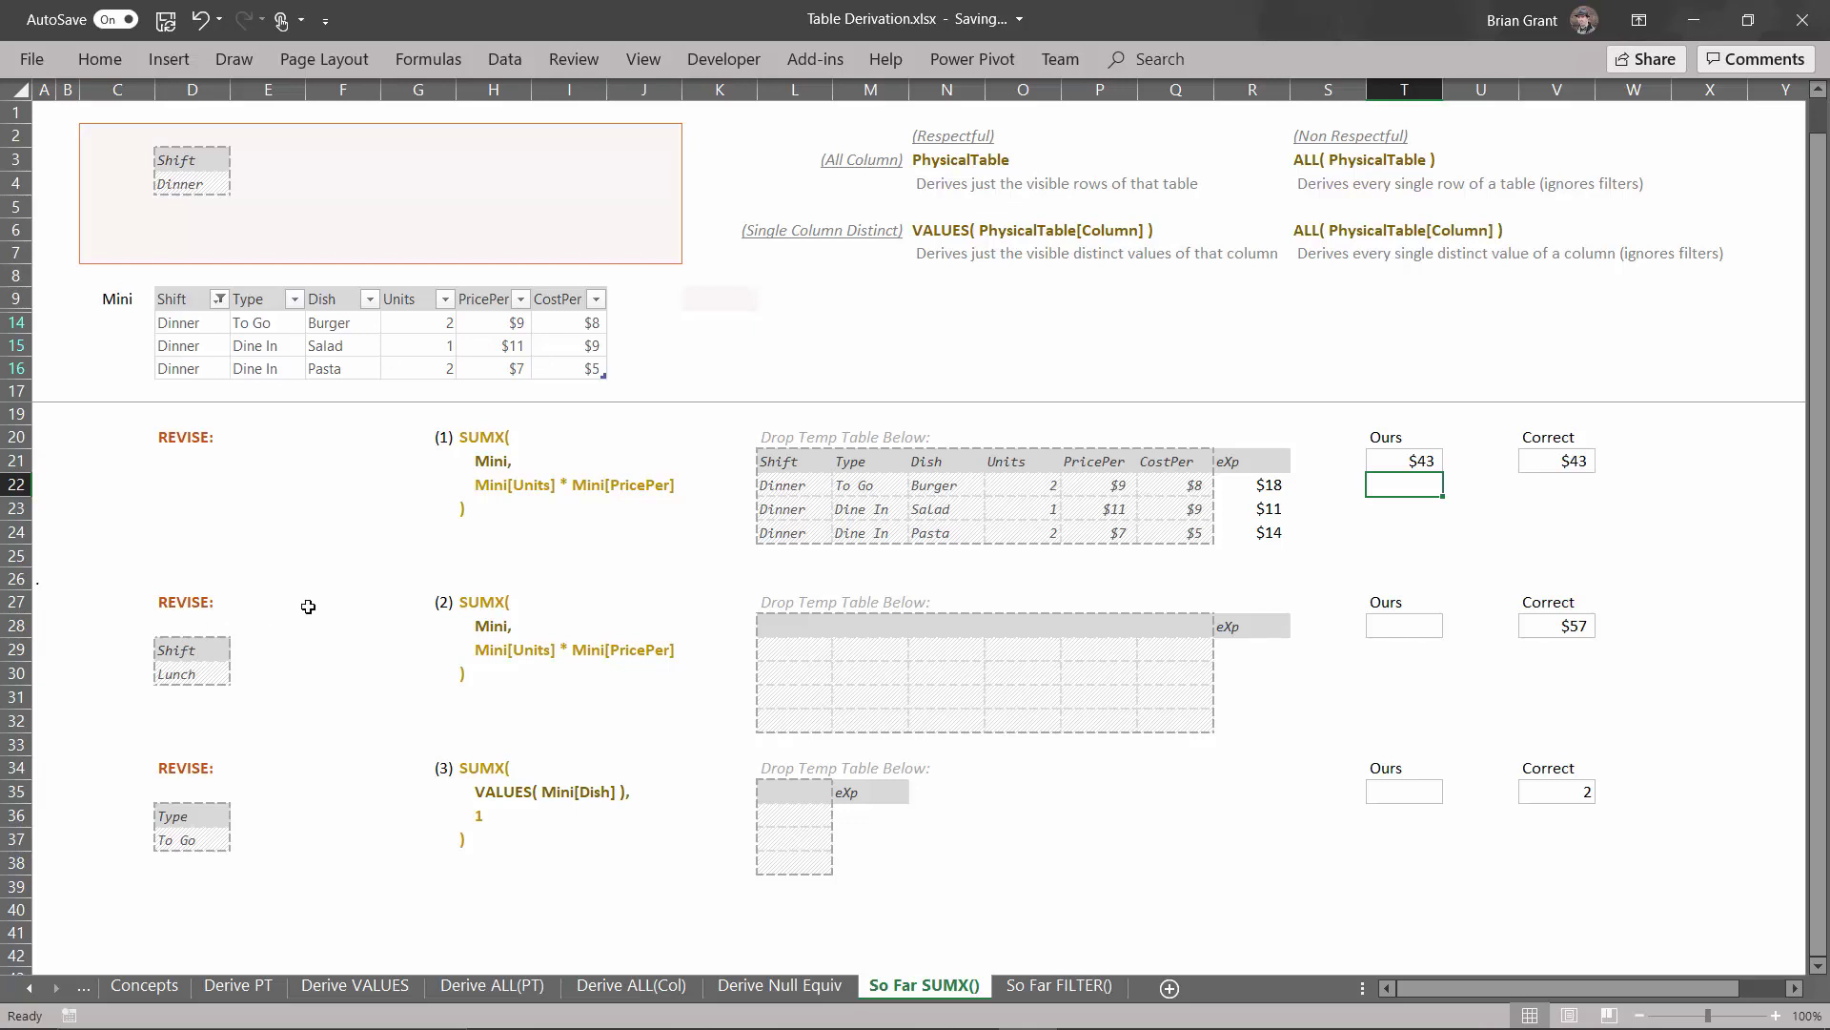
Step: Move exercise 2's Shift/Lunch filter block to D3:D4, replacing the Shift/Dinner block there
{"action": "left_click", "coordinate": [189, 651]}
{"action": "left_click_drag", "start_coordinate": [195, 672], "coordinate": [194, 674]}
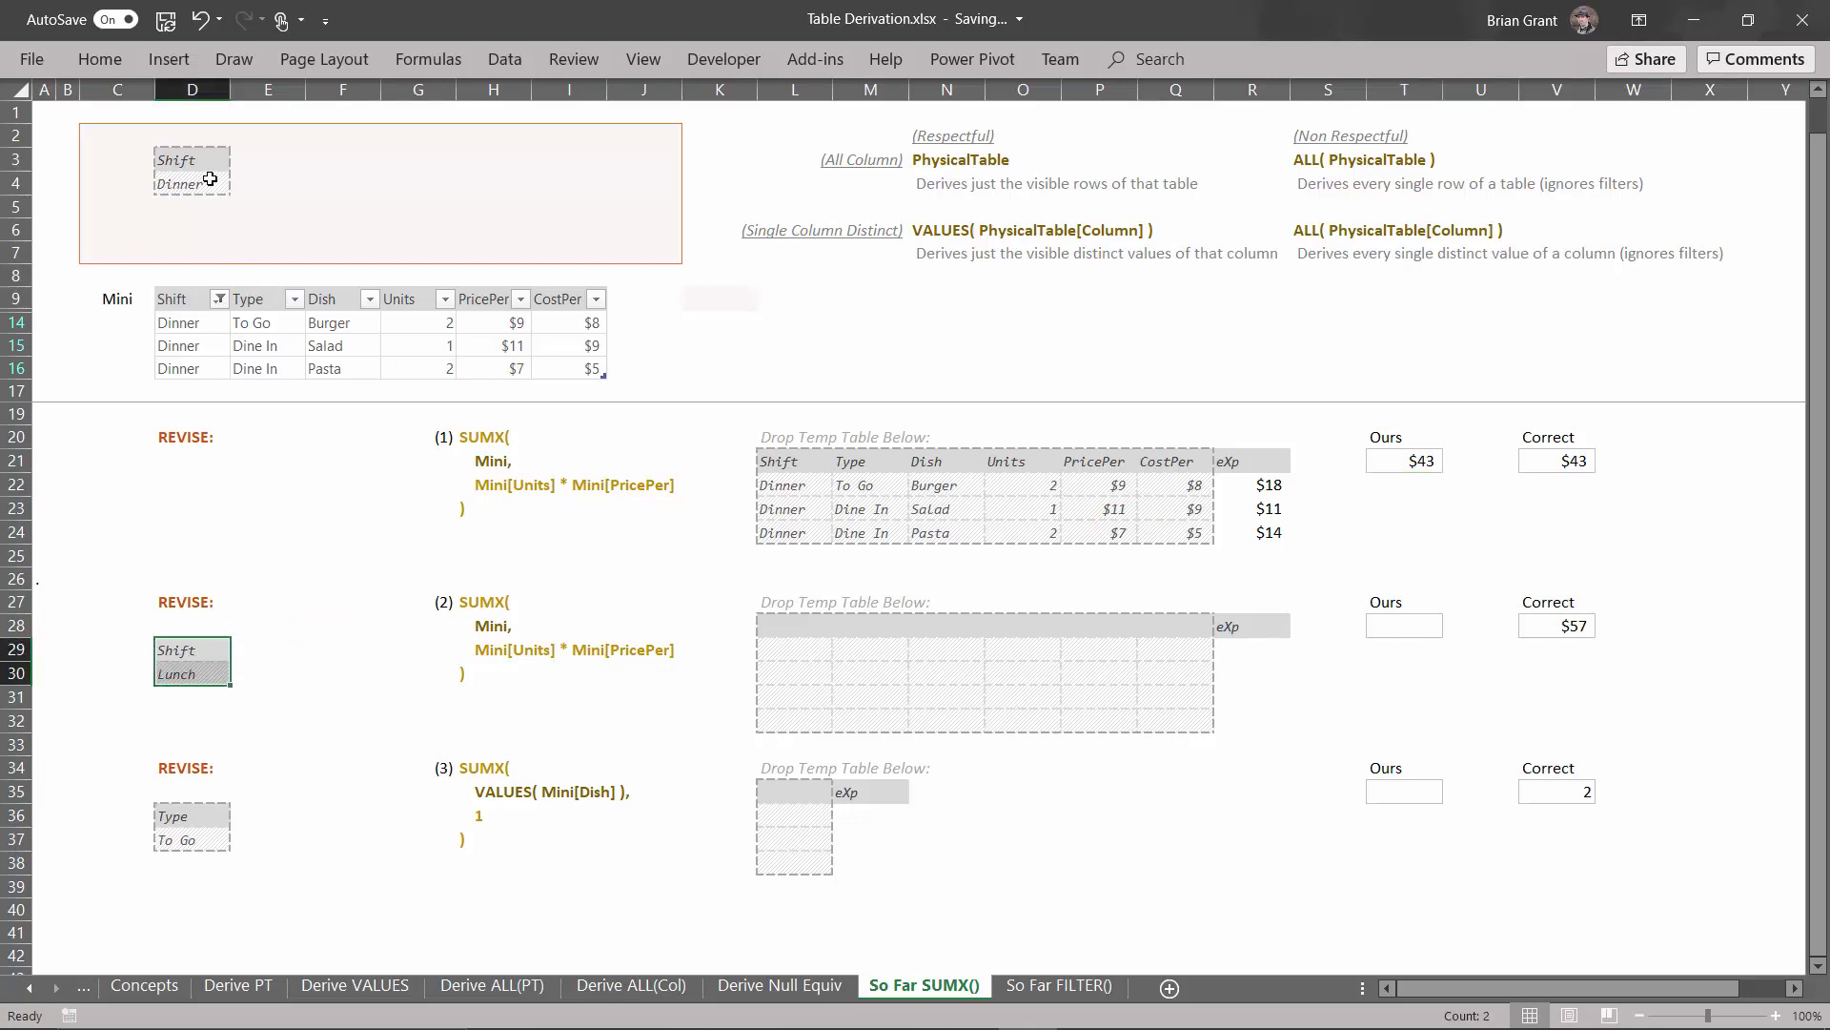
{"action": "key", "text": "ctrl+v"}
{"action": "key", "text": "ctrl+v"}
{"action": "left_click_drag", "start_coordinate": [185, 641], "coordinate": [188, 163]}
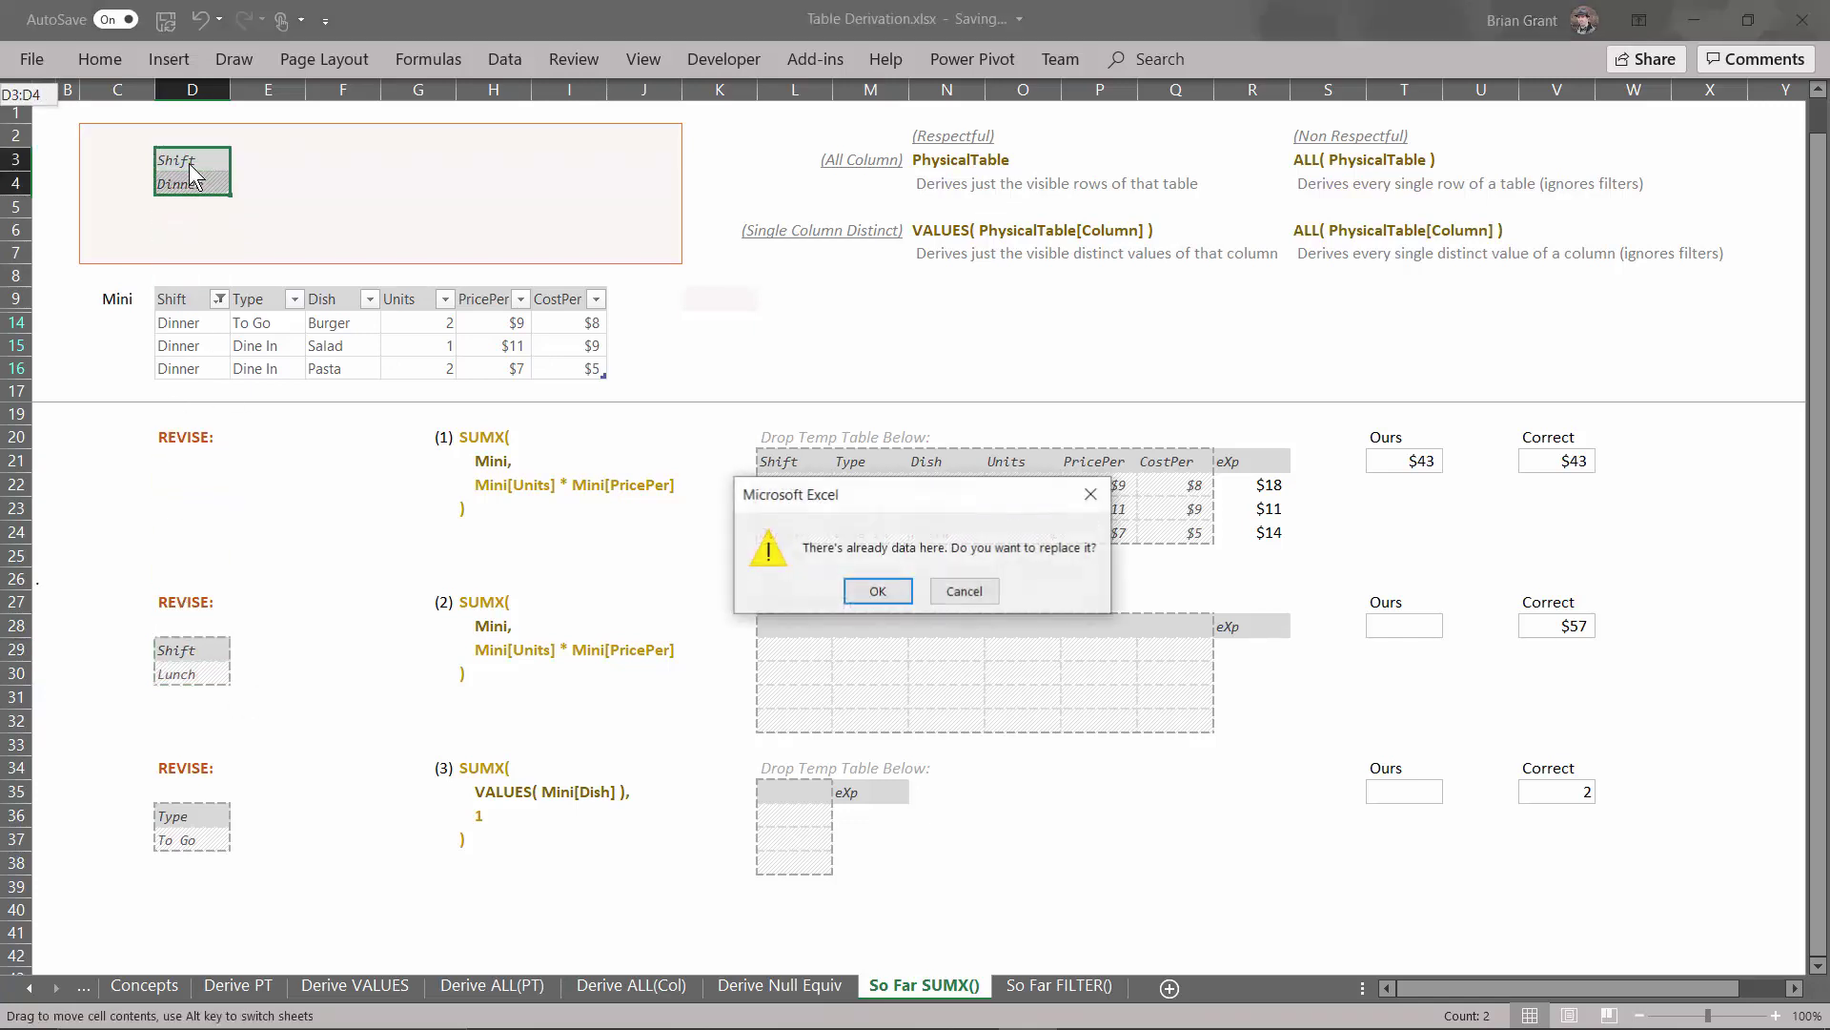
{"action": "left_click", "coordinate": [878, 591]}
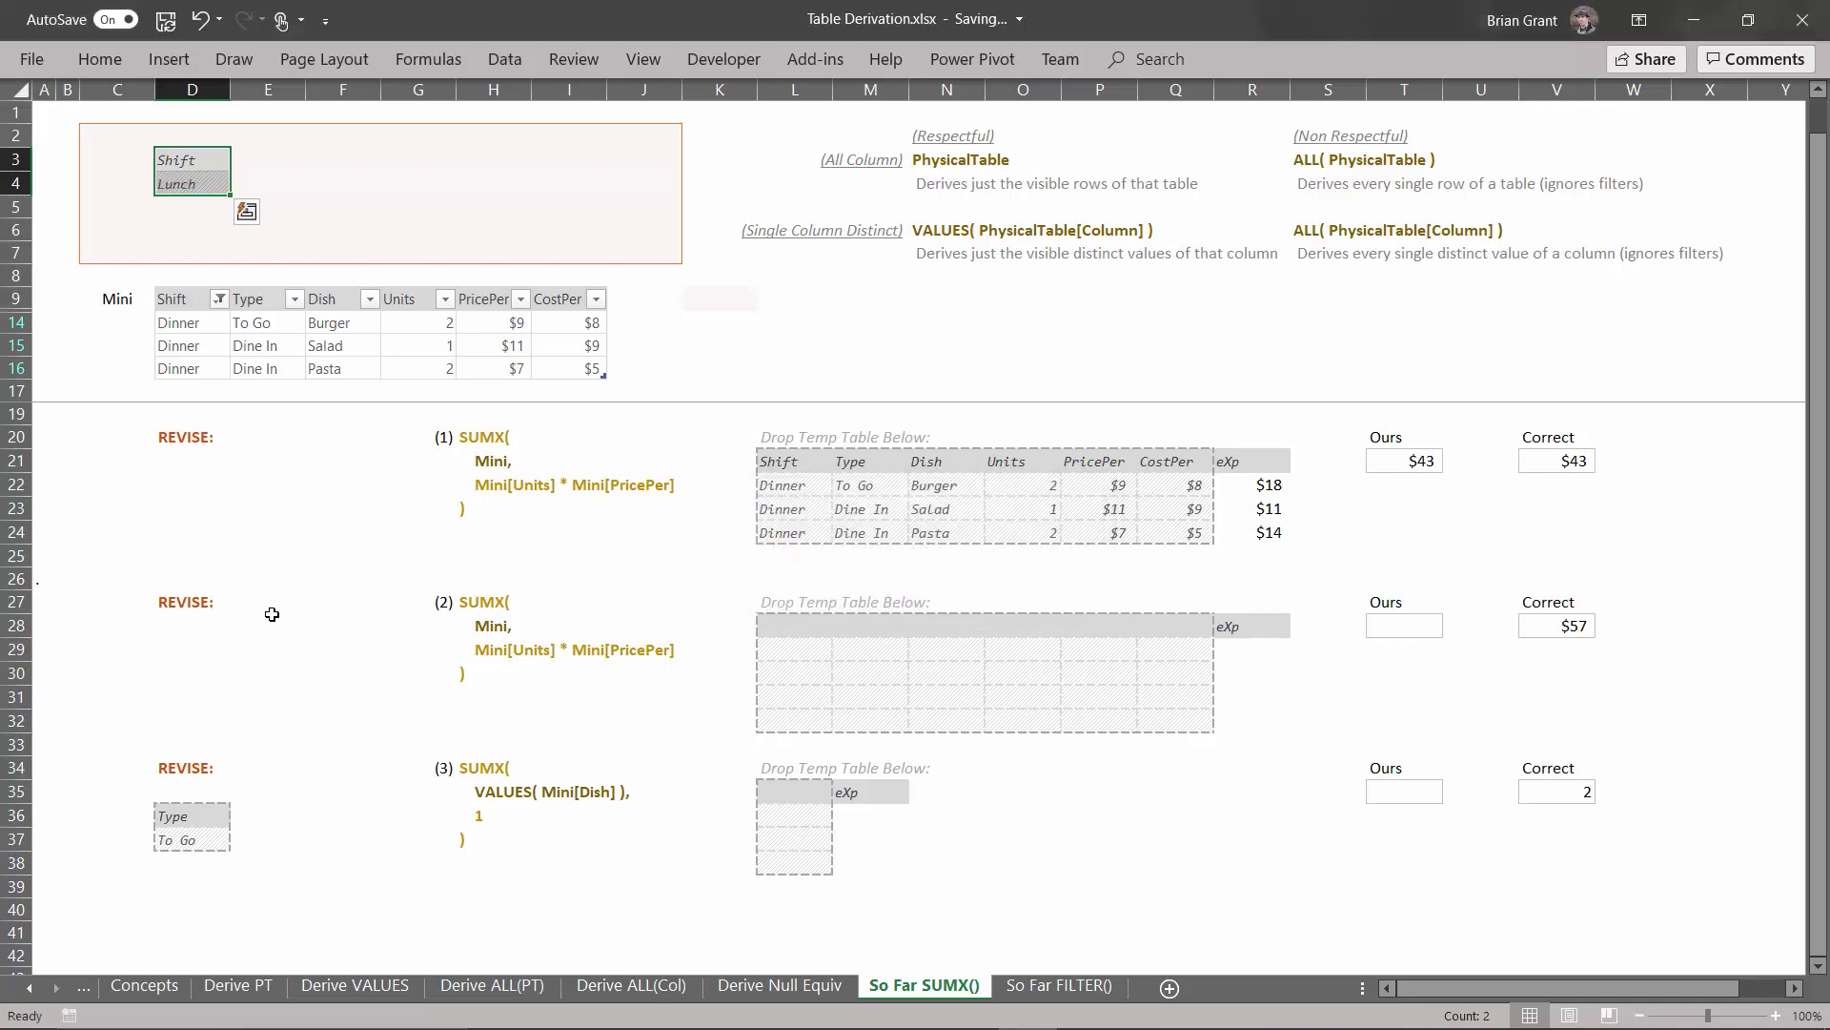
{"action": "left_click", "coordinate": [199, 653]}
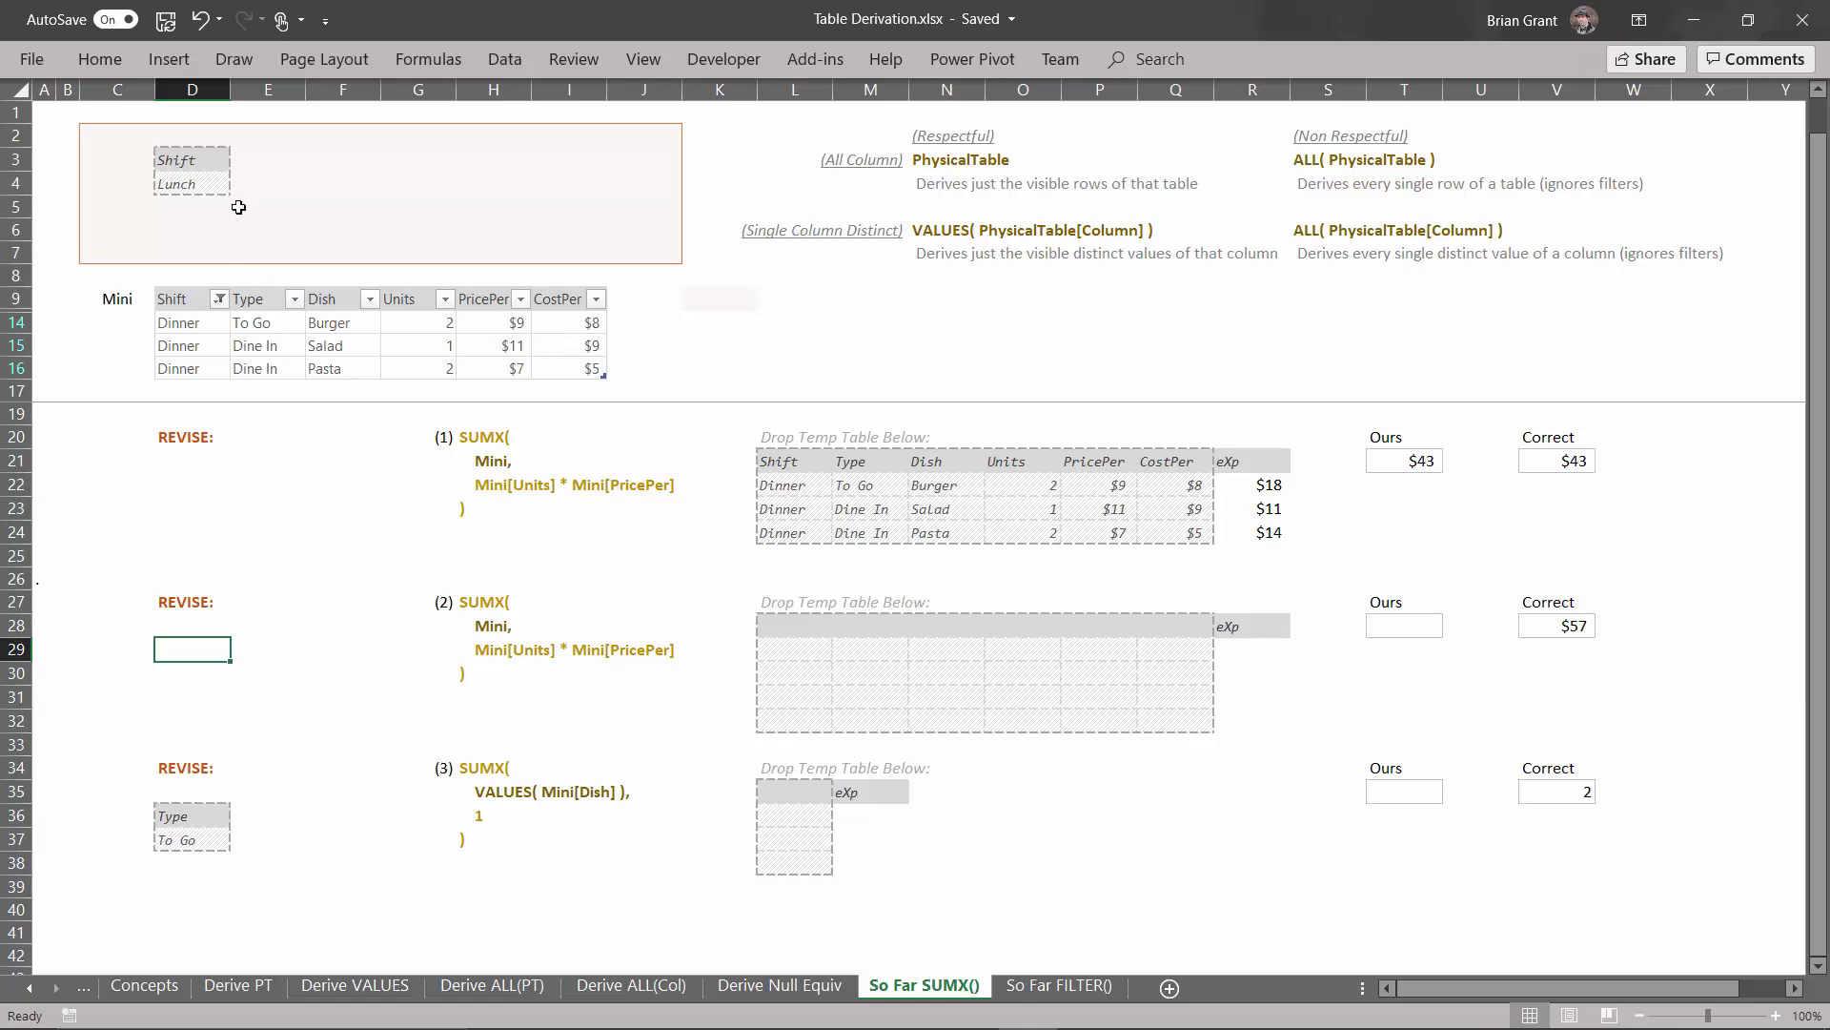
Step: Change the Mini table's Shift filter to show only Lunch
{"action": "left_click", "coordinate": [218, 300]}
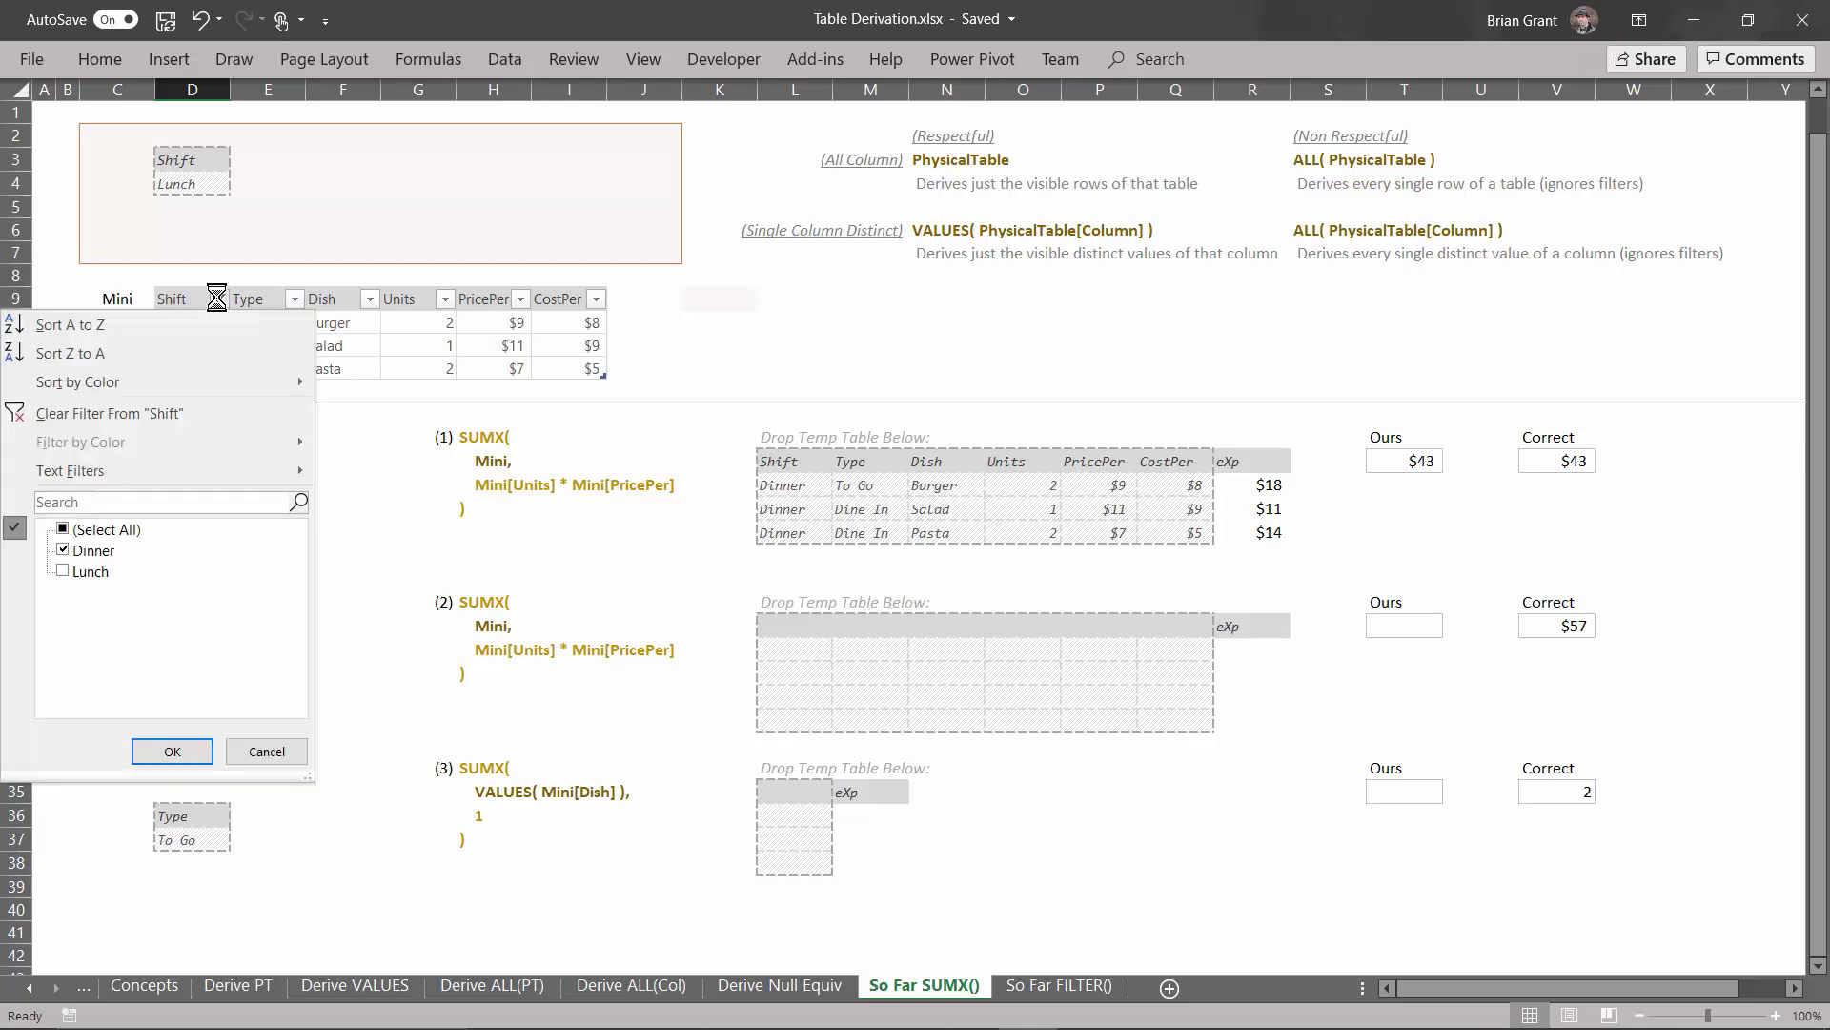
{"action": "left_click", "coordinate": [93, 552]}
{"action": "left_click", "coordinate": [96, 573]}
{"action": "left_click", "coordinate": [171, 753]}
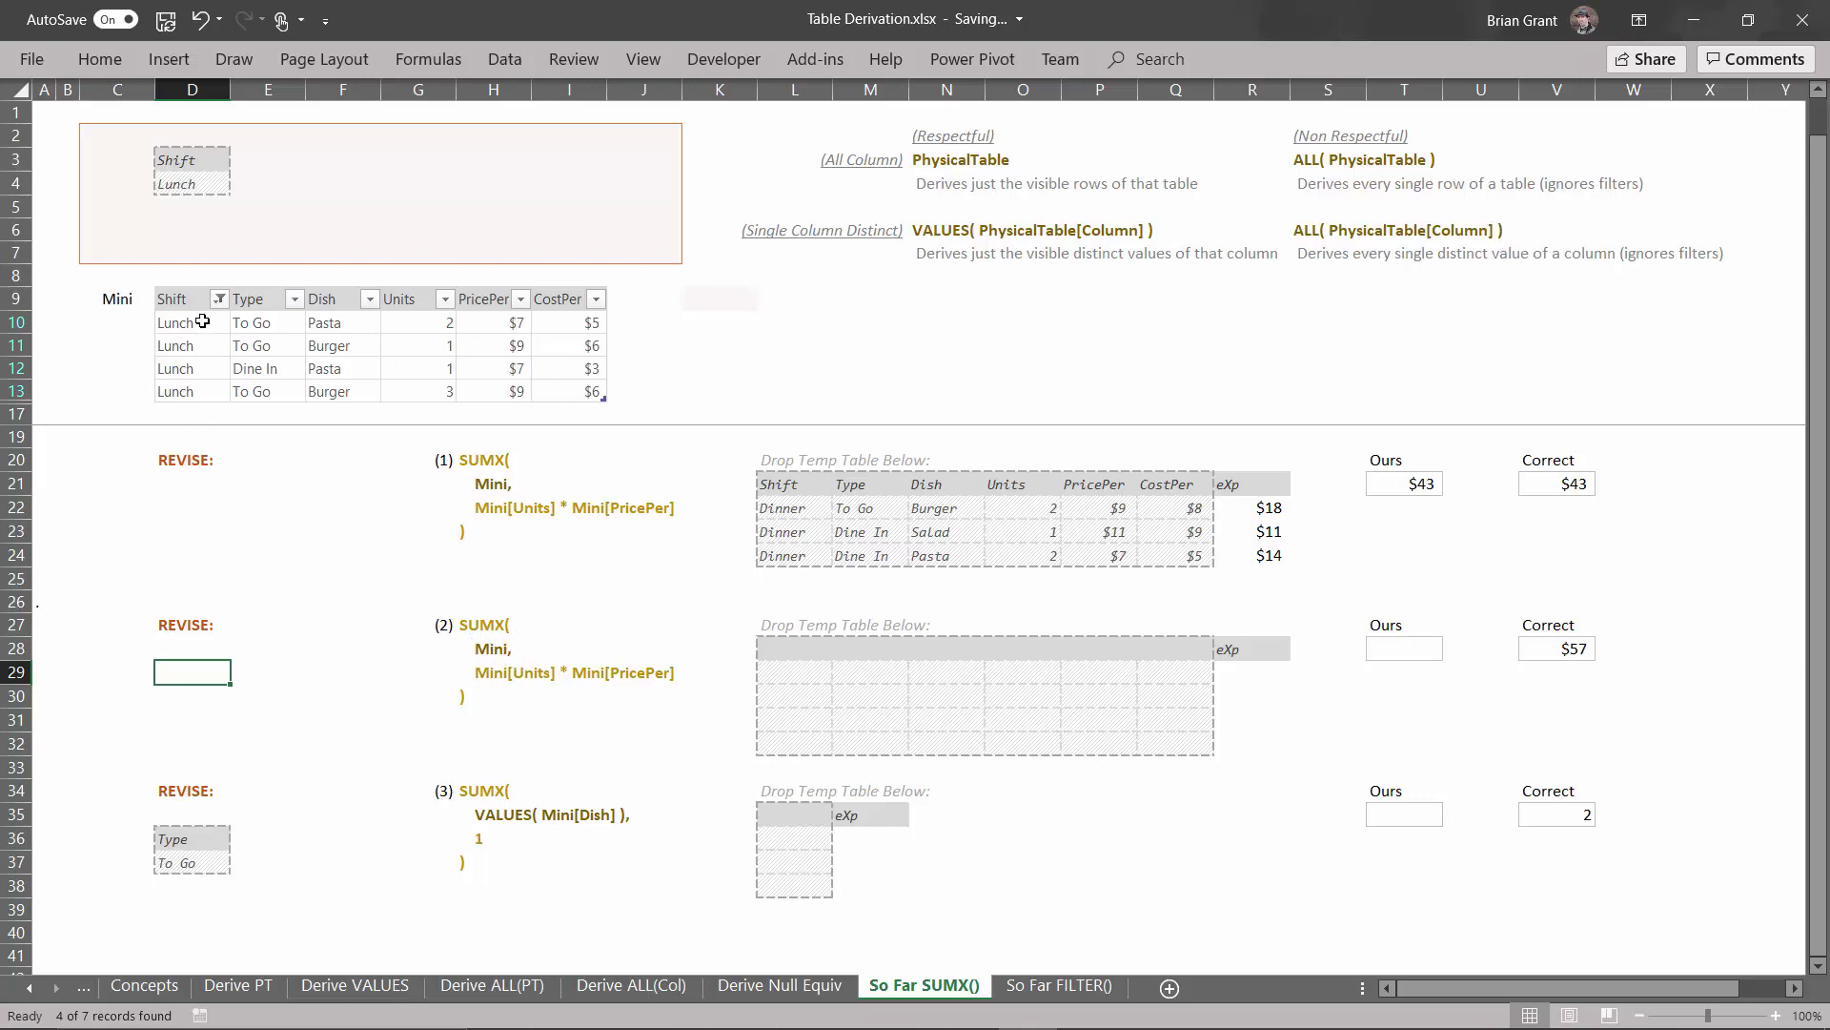
Step: Copy the Lunch-filtered Mini table with its headers into exercise 2's temp table at L28, pasting values and number formats
{"action": "left_click_drag", "start_coordinate": [183, 301], "coordinate": [343, 324]}
{"action": "left_click_drag", "start_coordinate": [461, 370], "coordinate": [555, 393]}
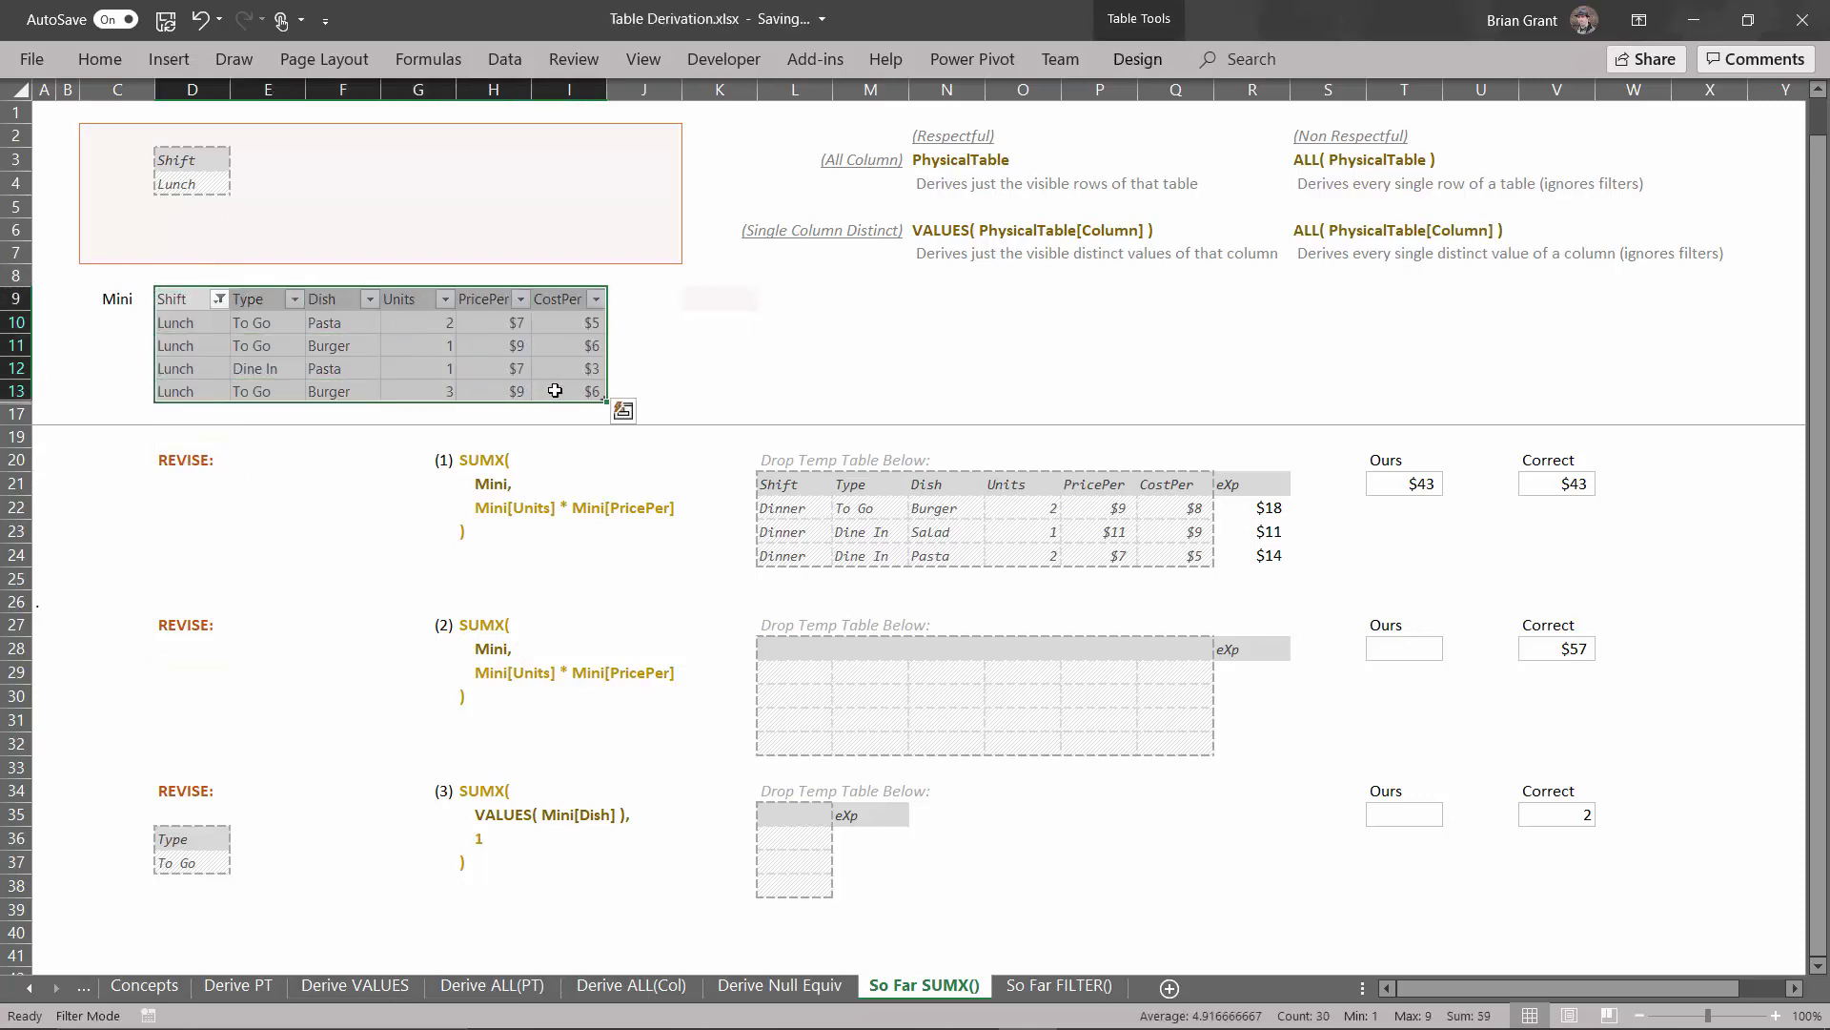
{"action": "key", "text": "ctrl+c"}
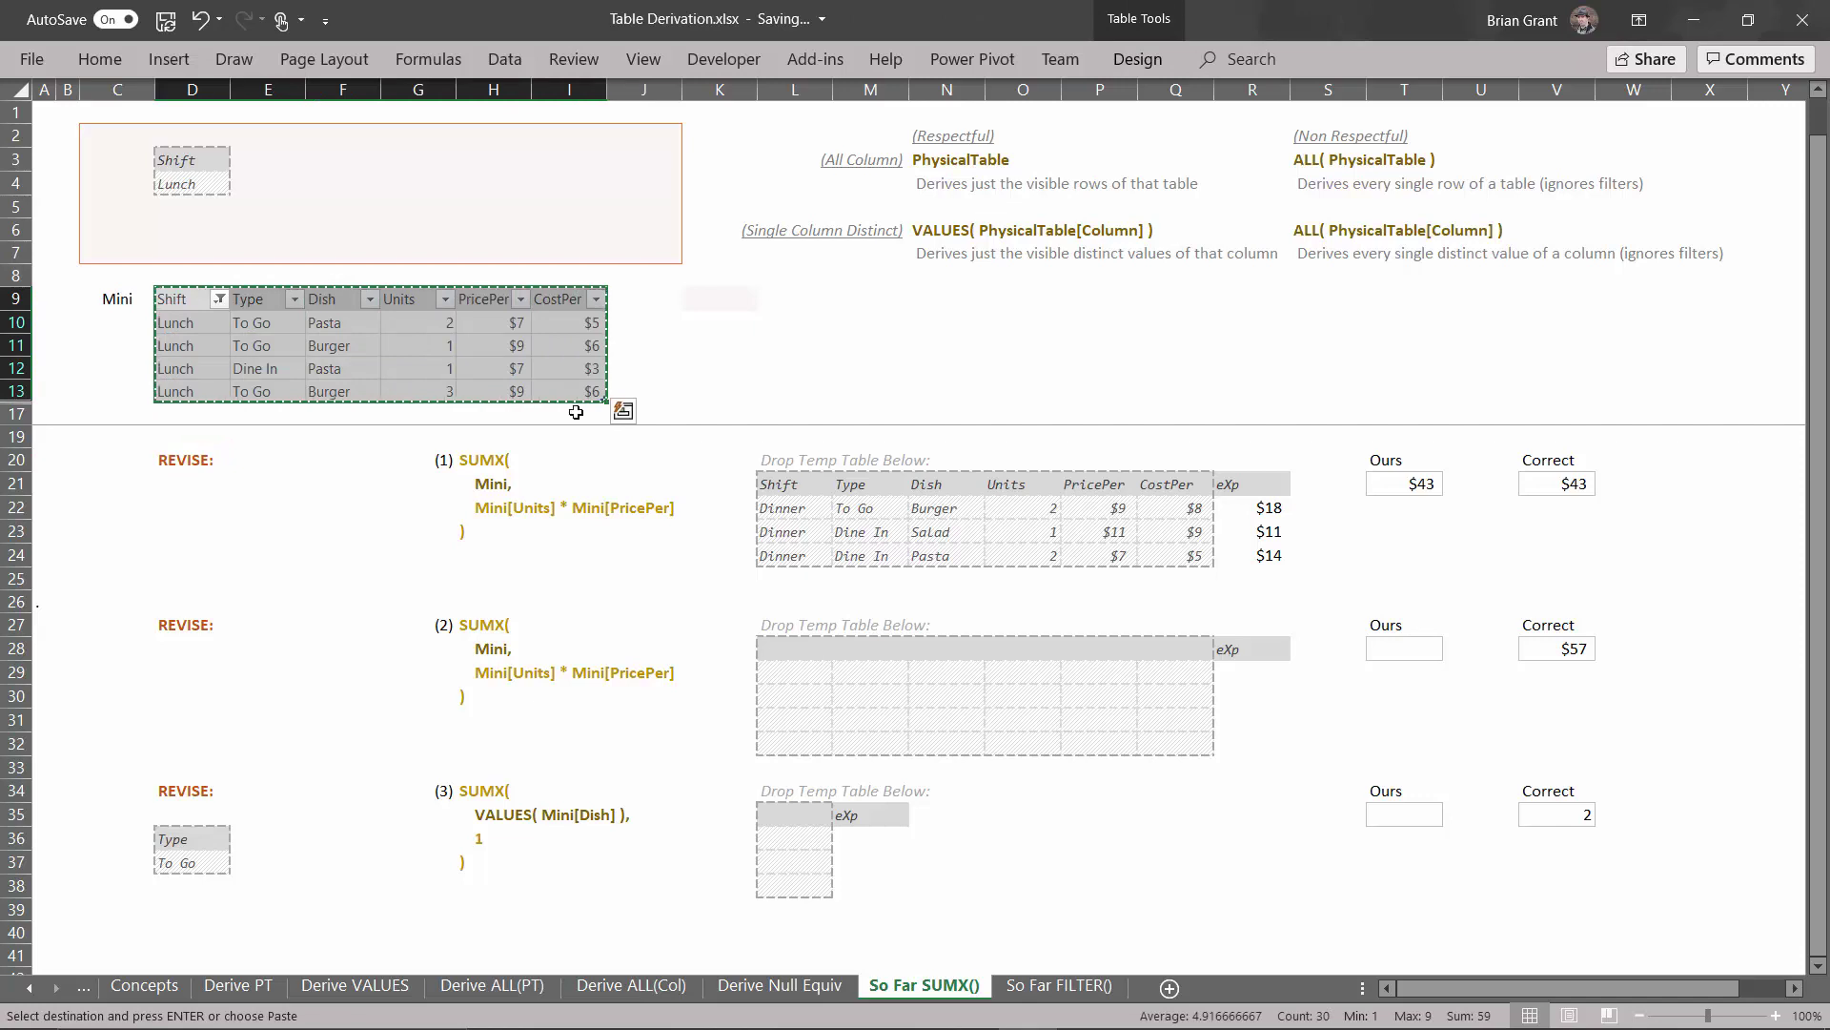
{"action": "left_click", "coordinate": [804, 642]}
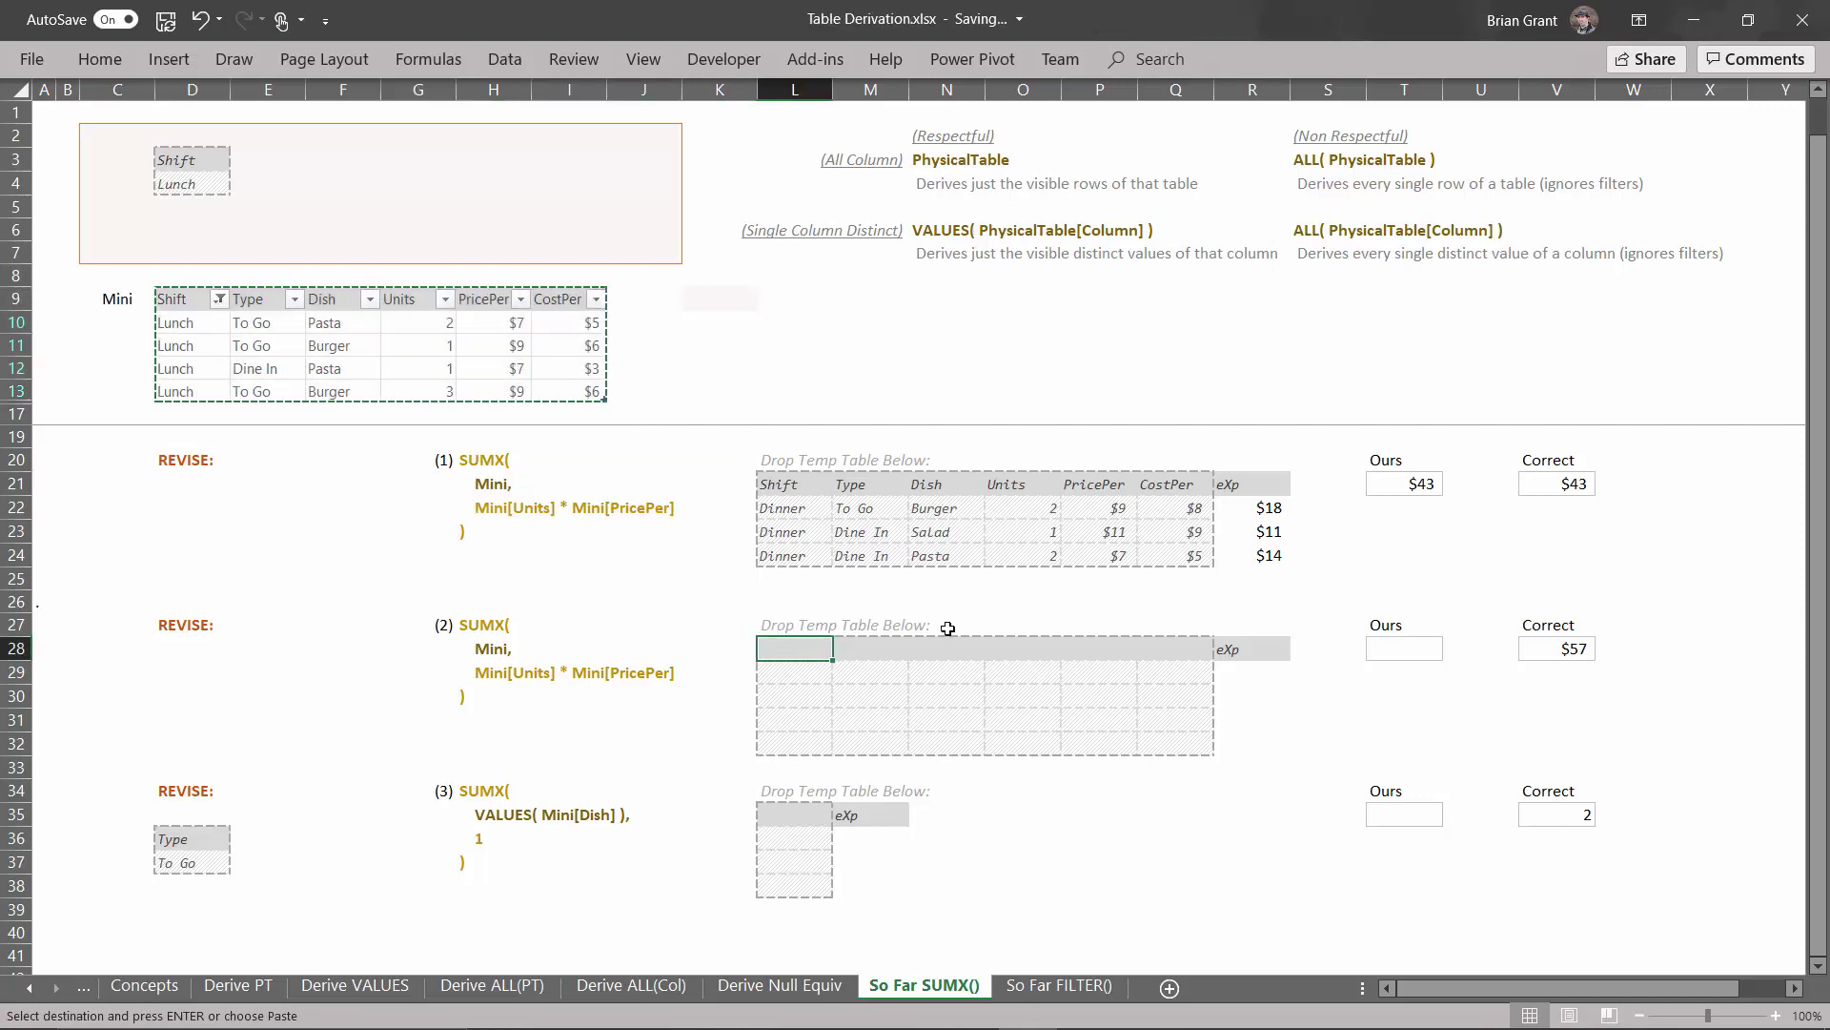
{"action": "key", "text": "ctrl+alt+v"}
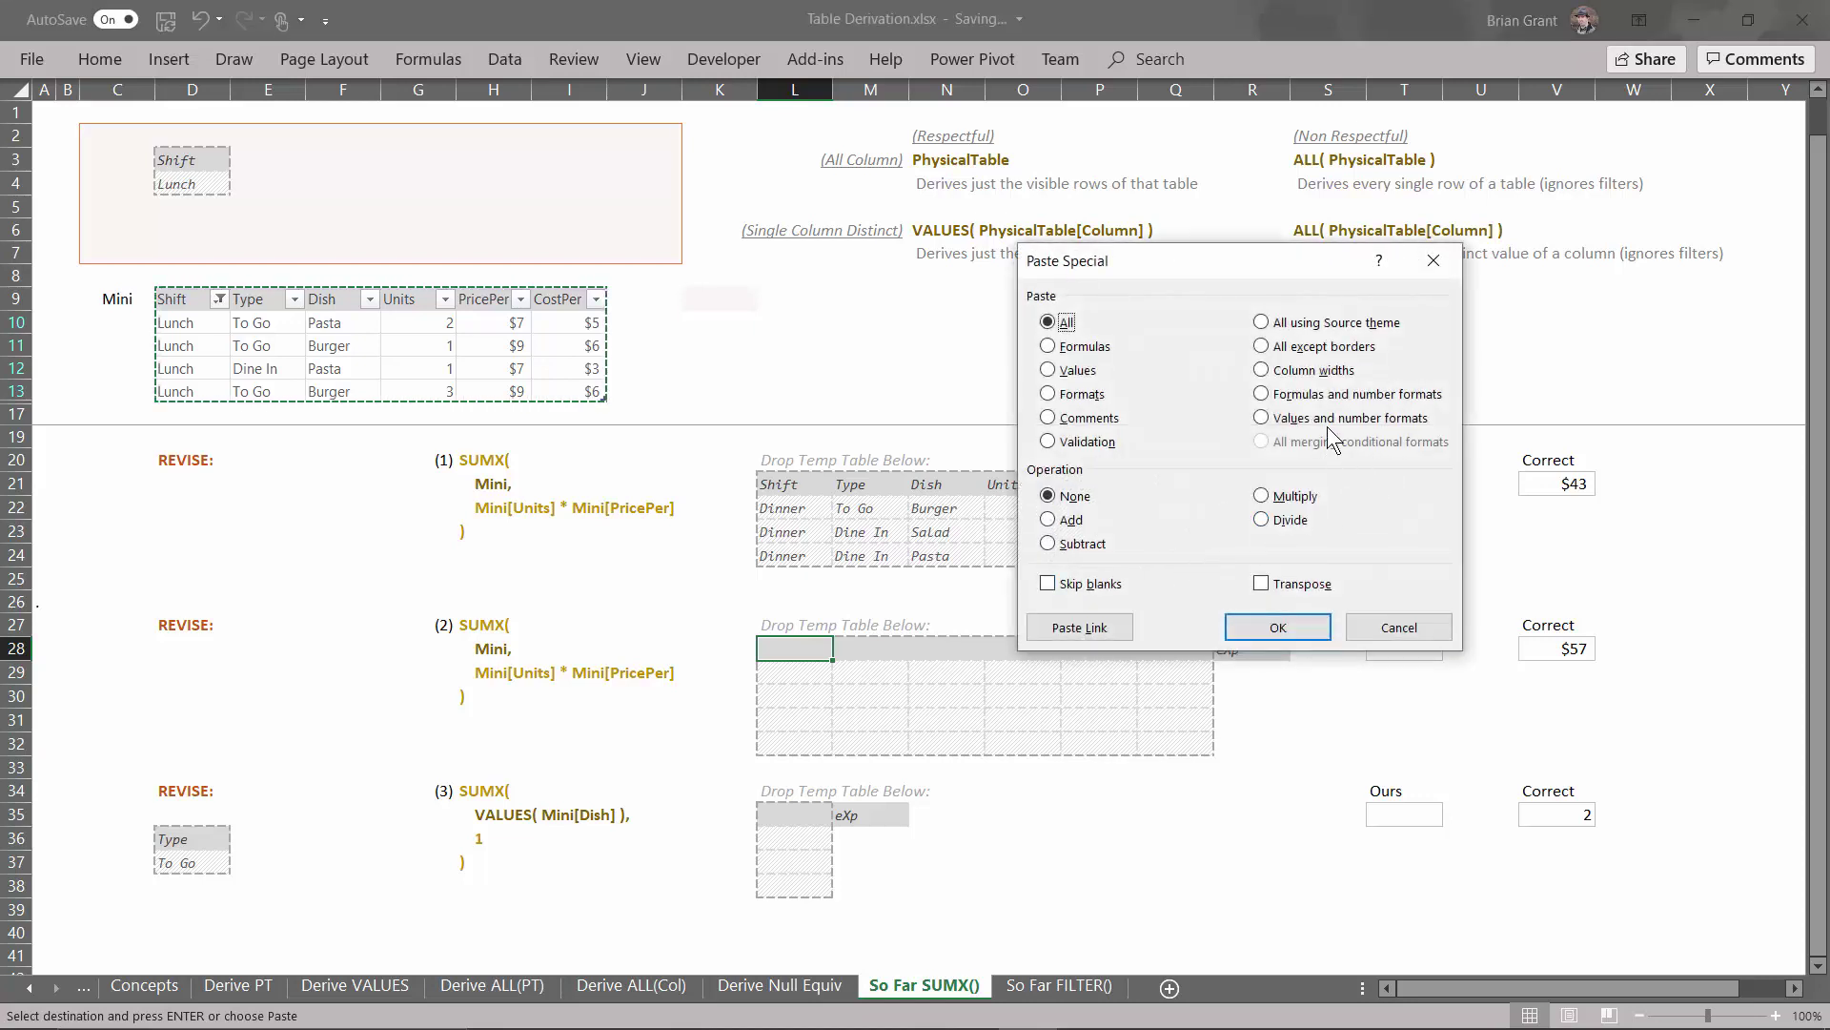
{"action": "left_click", "coordinate": [1296, 420]}
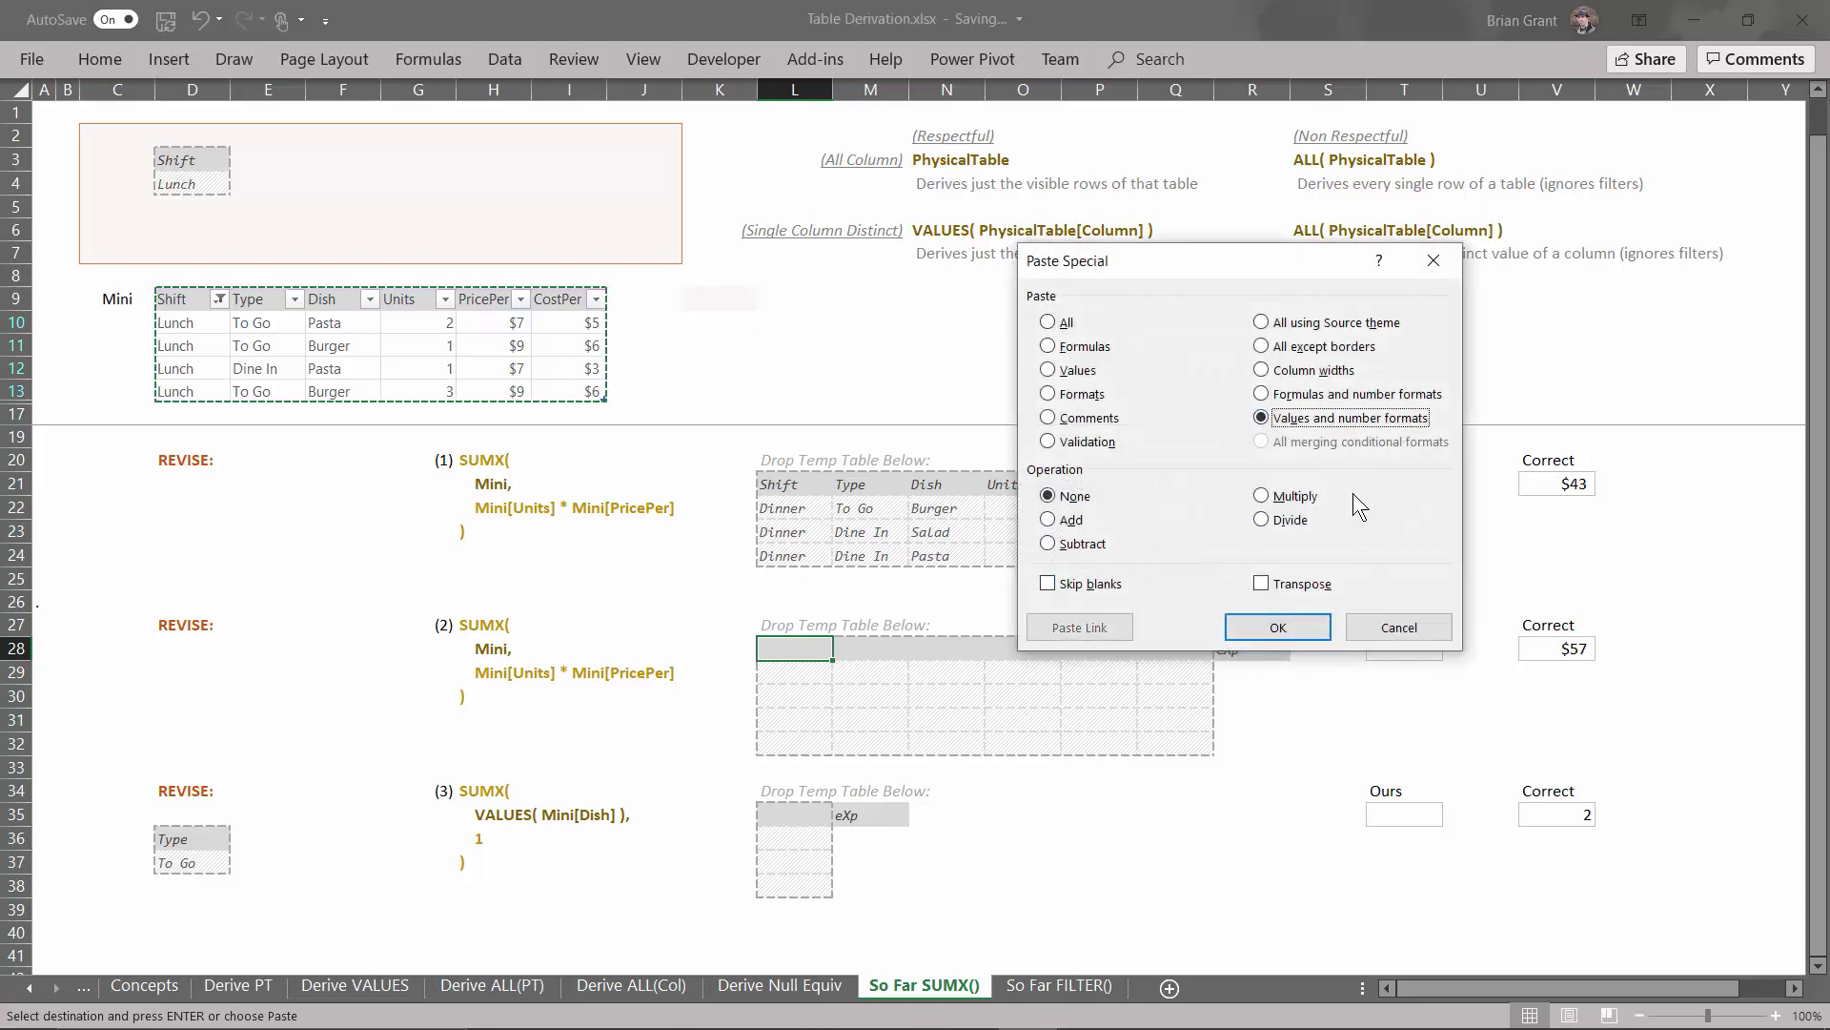
{"action": "left_click", "coordinate": [1316, 623]}
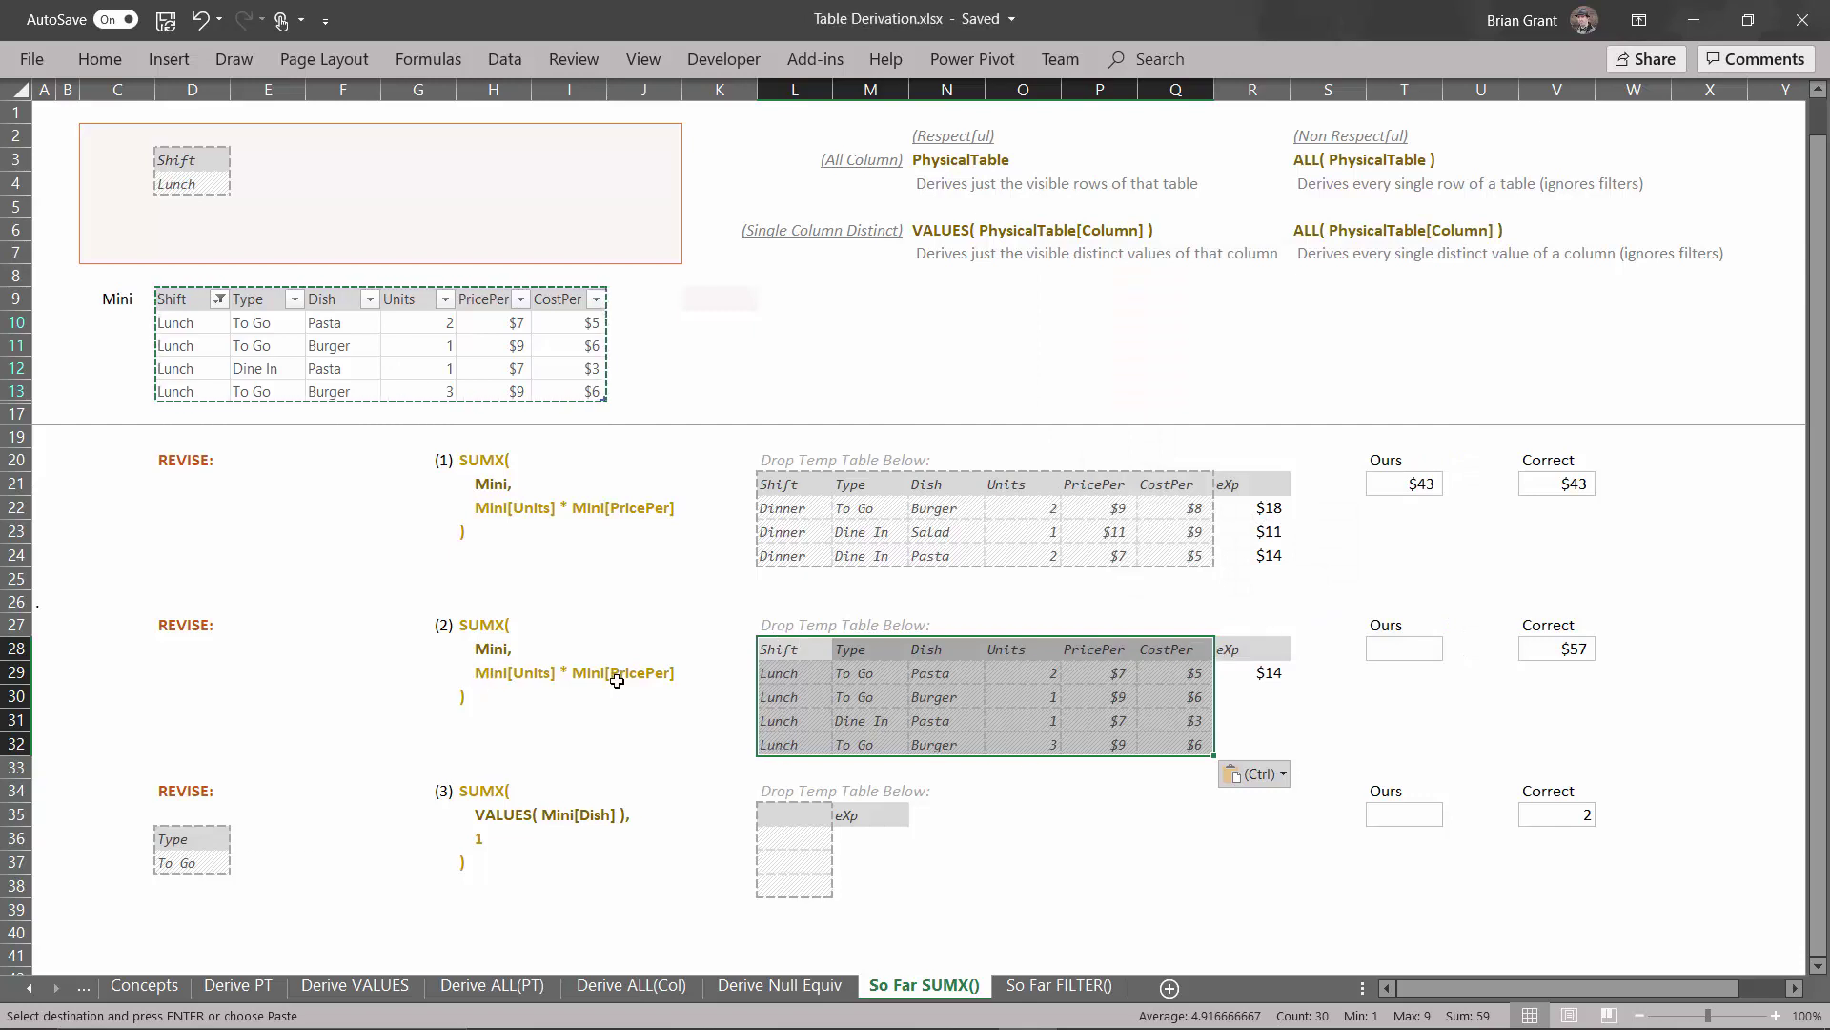
Step: Fill exercise 2's eXp formula from R29 down to R32 and enter a SUM of R29:R32 in the Ours cell T28
{"action": "left_click", "coordinate": [1270, 672]}
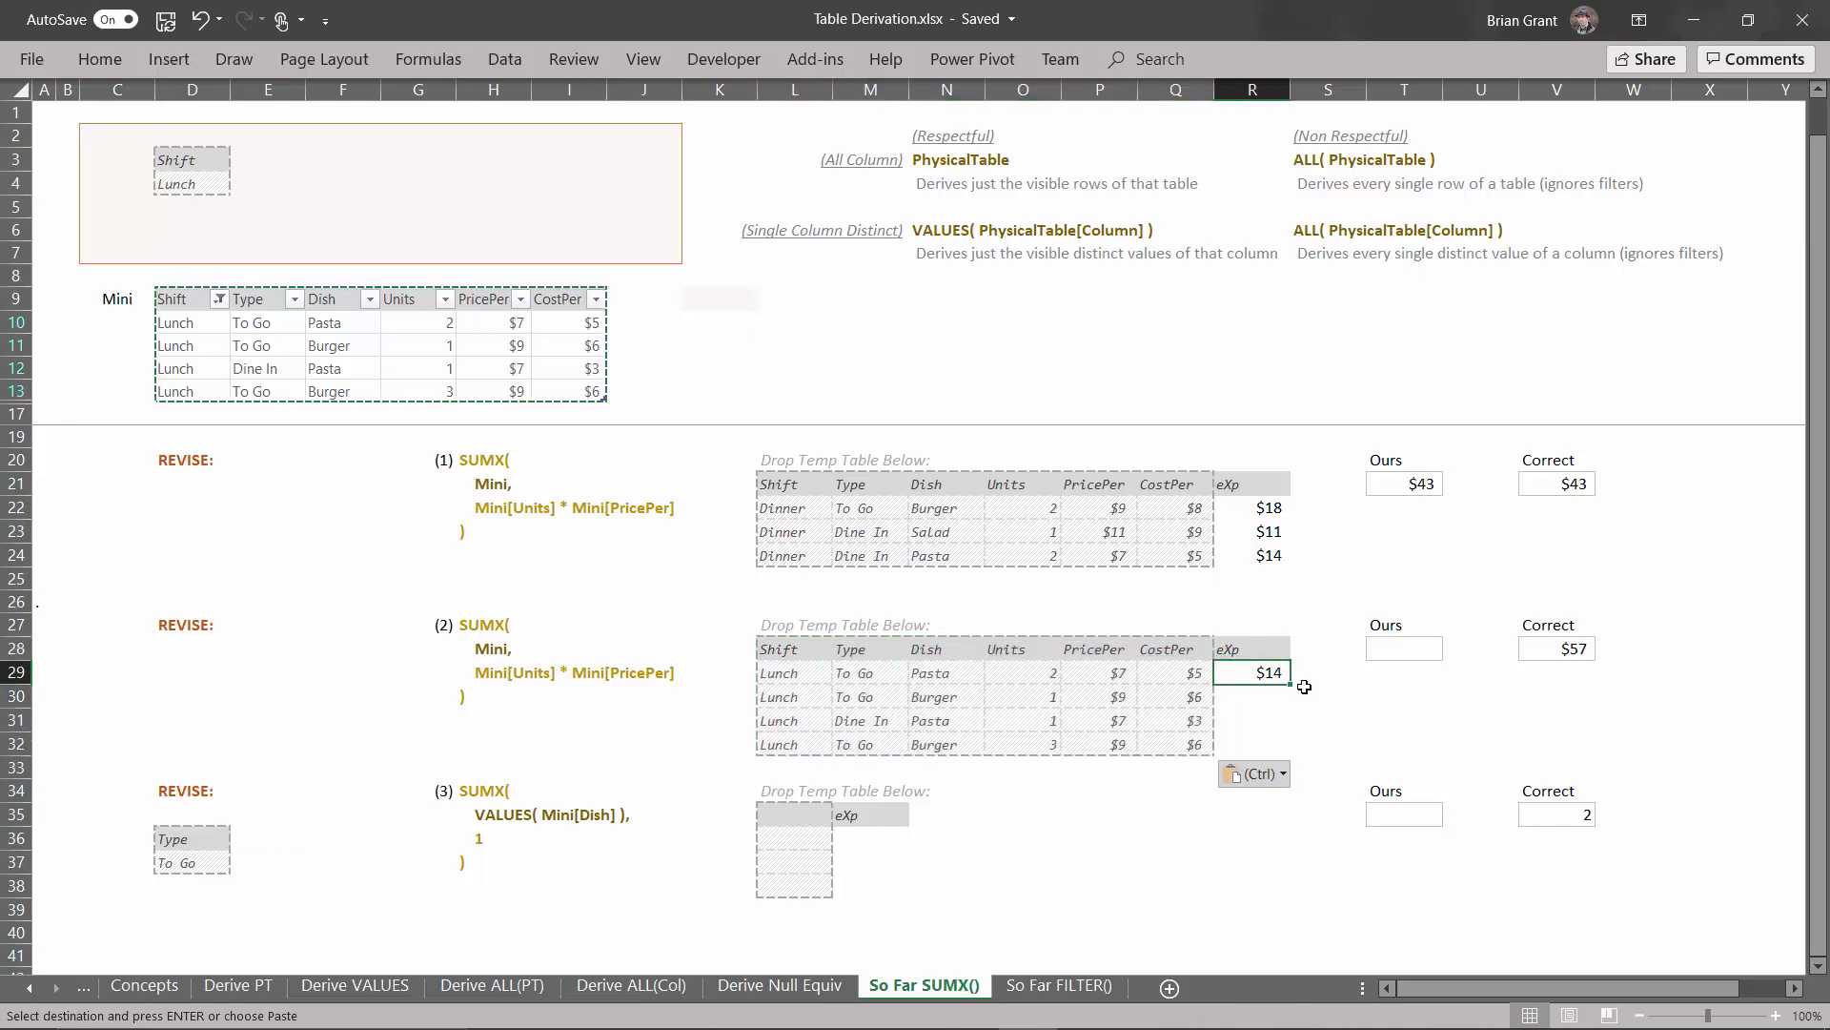
{"action": "left_click_drag", "start_coordinate": [1289, 686], "coordinate": [1289, 755]}
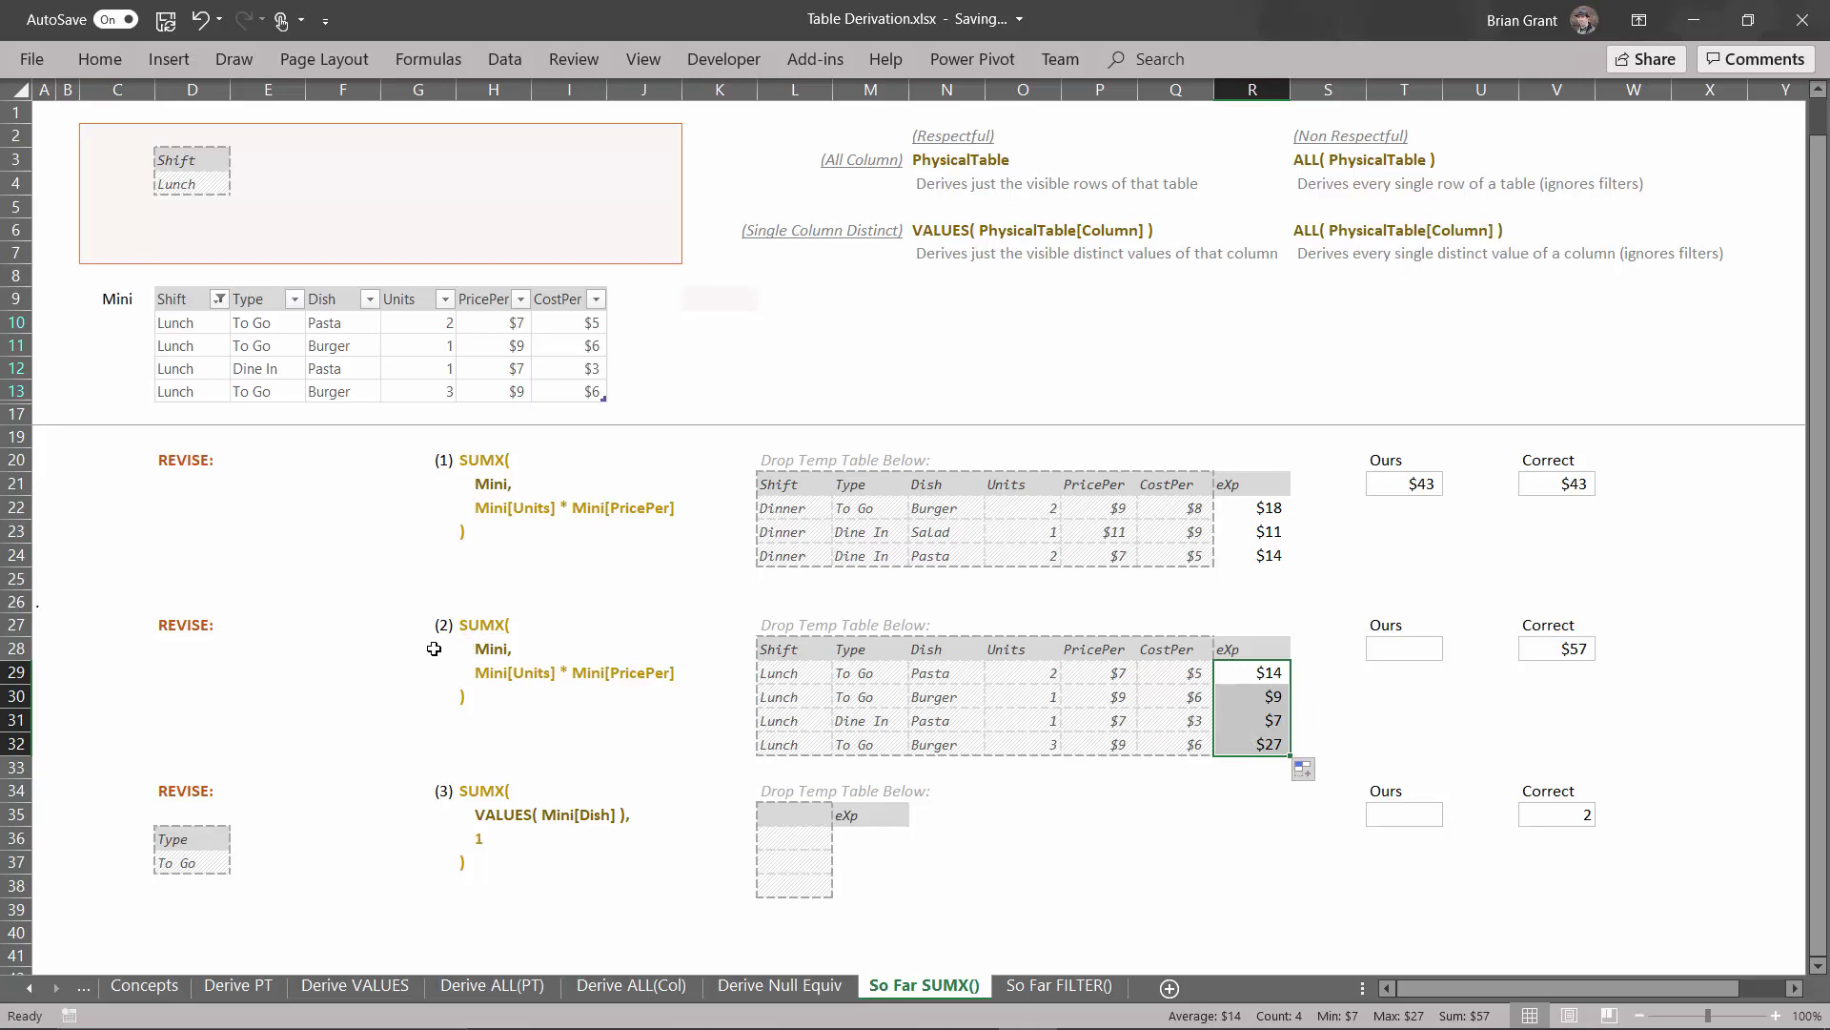
{"action": "left_click", "coordinate": [1408, 645]}
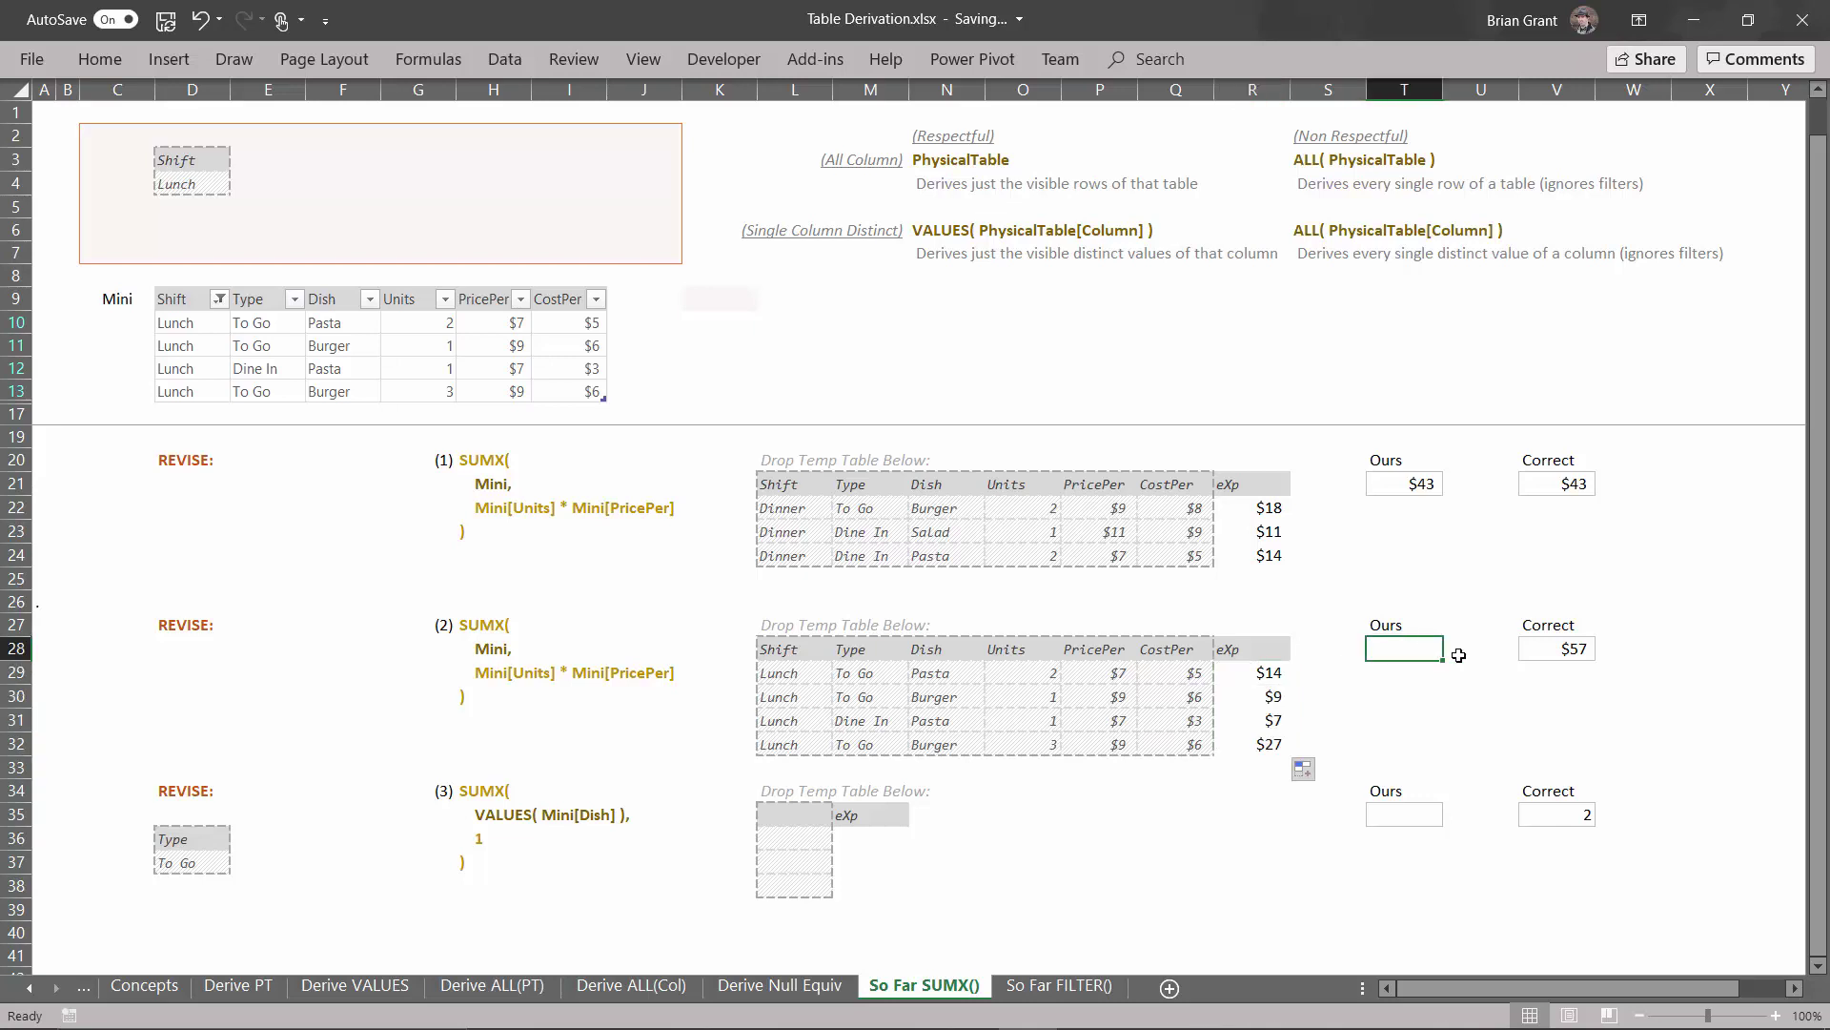
{"action": "type", "text": "=s"}
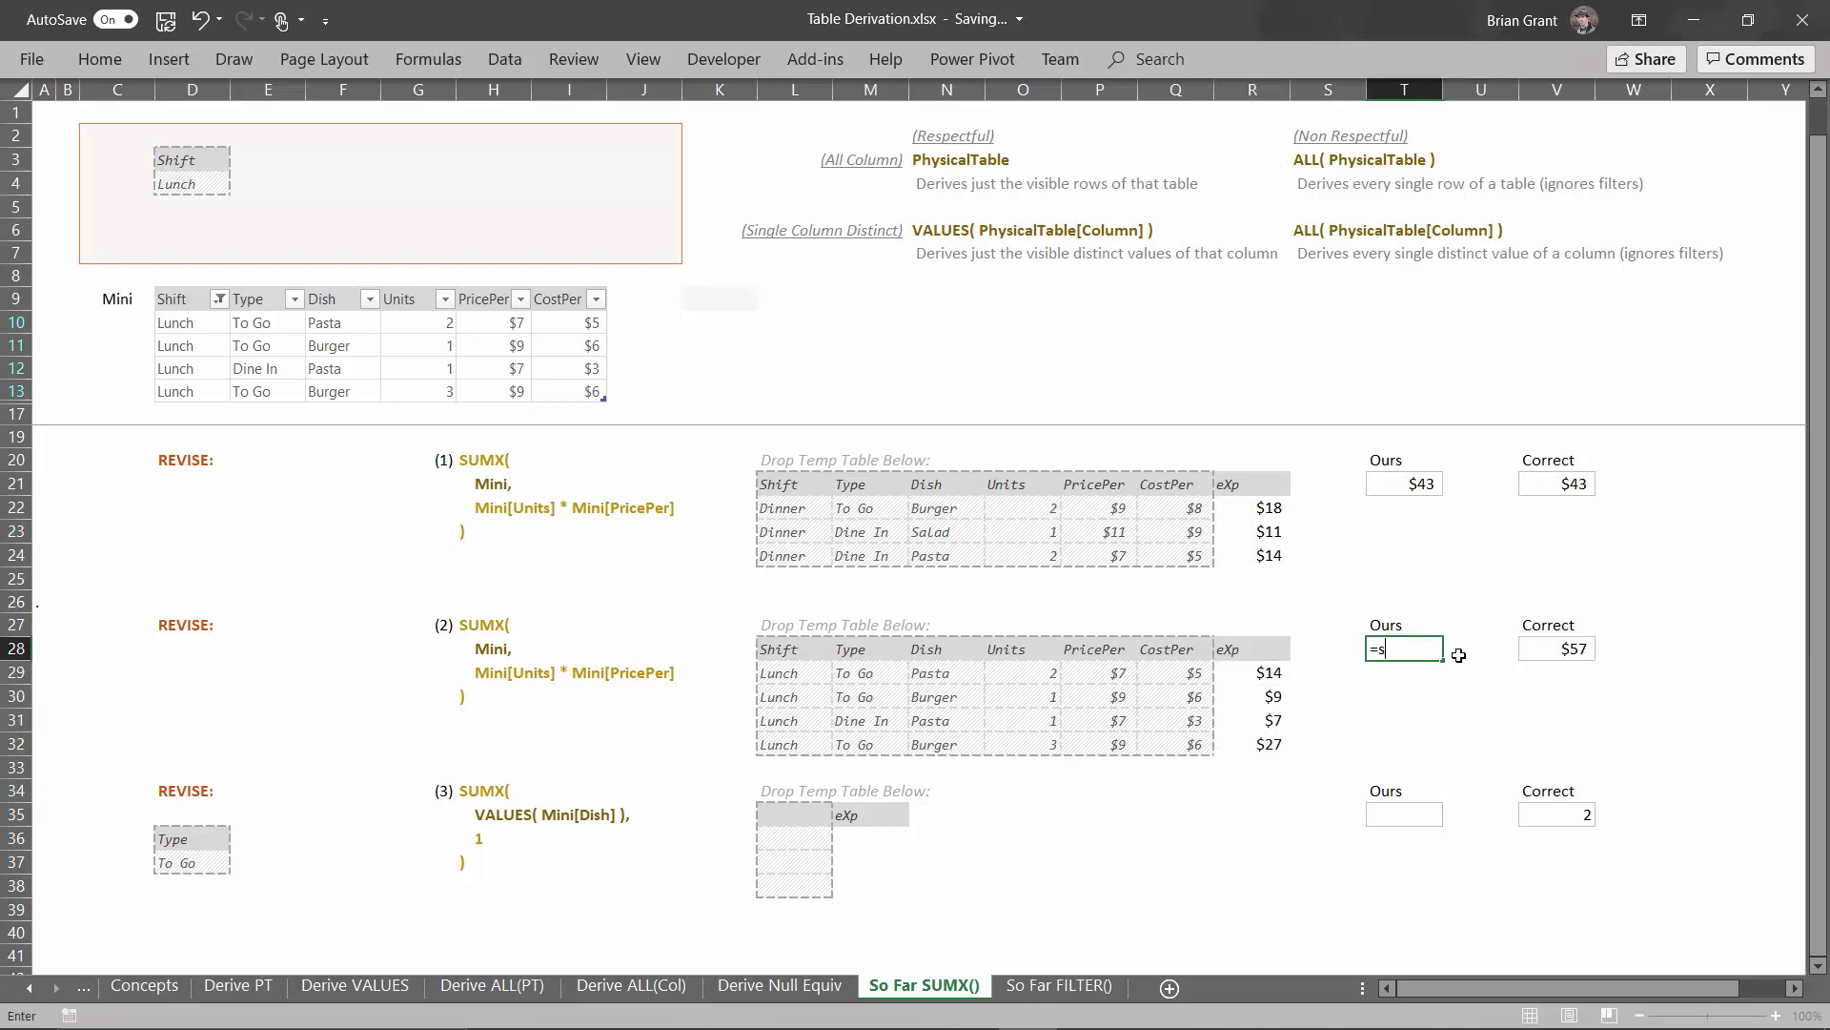
{"action": "type", "text": "um"}
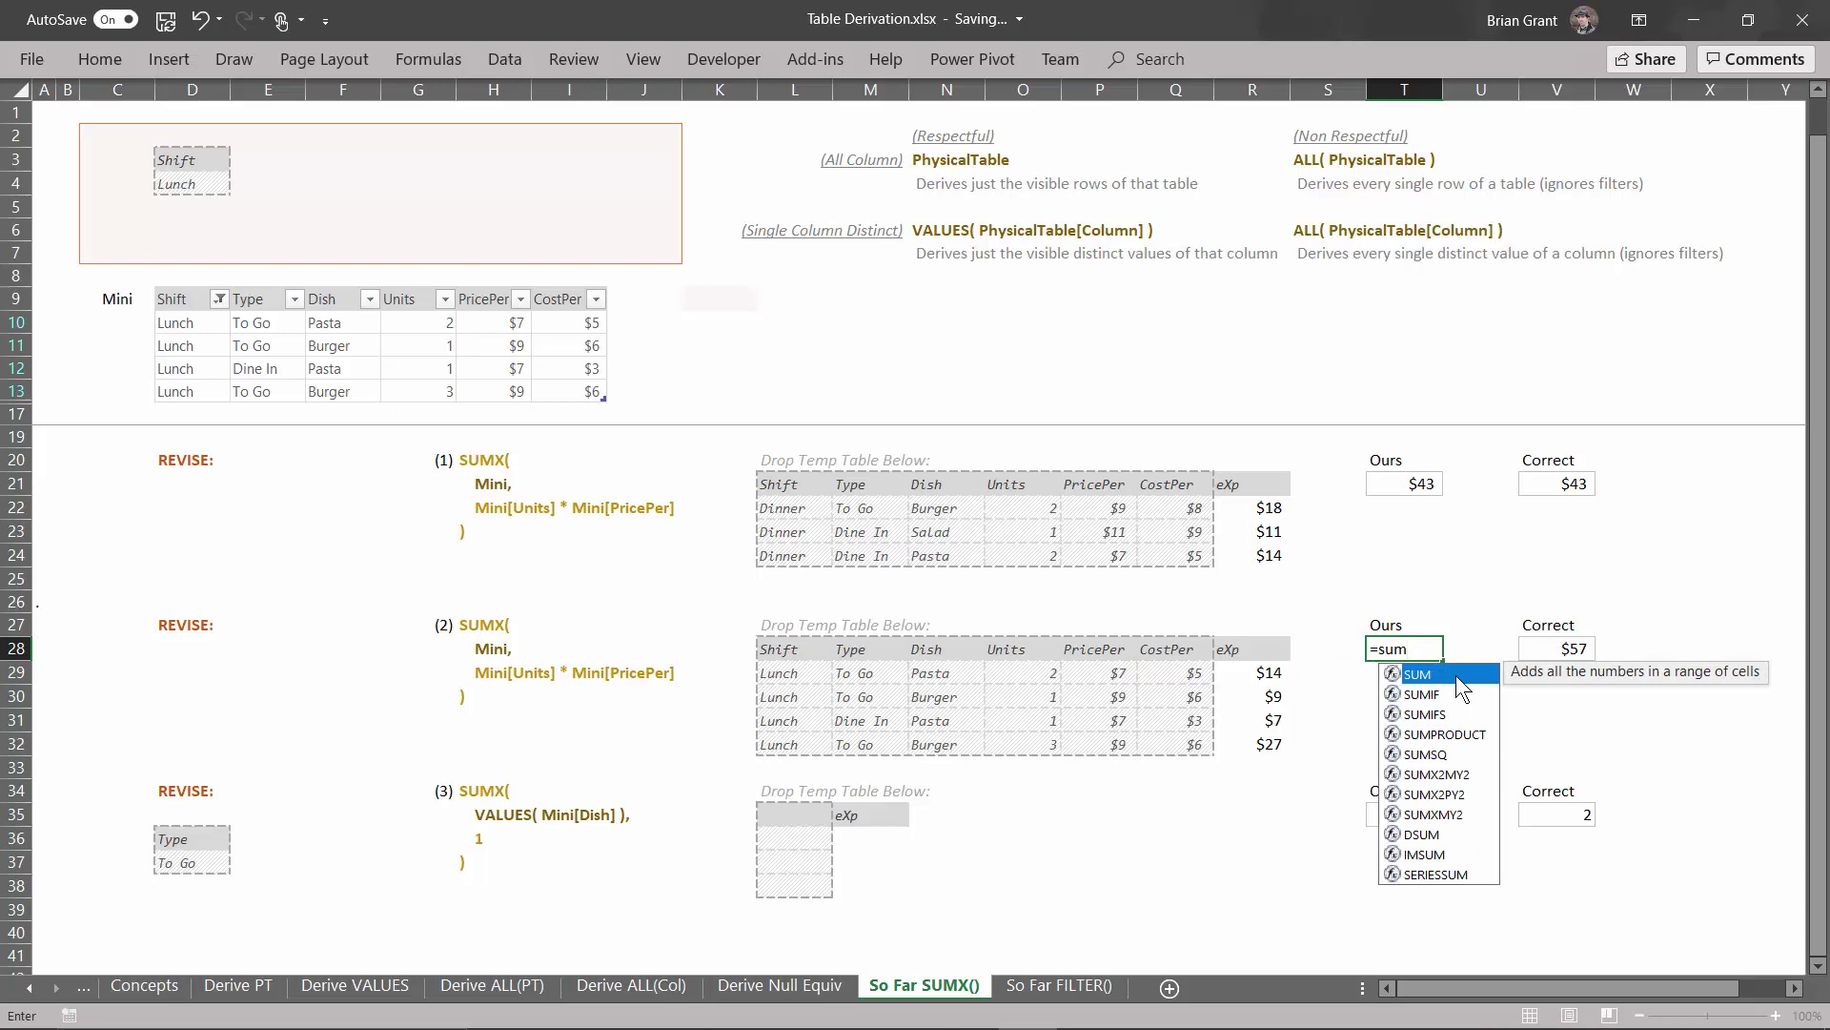
{"action": "key", "text": "Tab"}
{"action": "left_click_drag", "start_coordinate": [1255, 672], "coordinate": [1268, 744]}
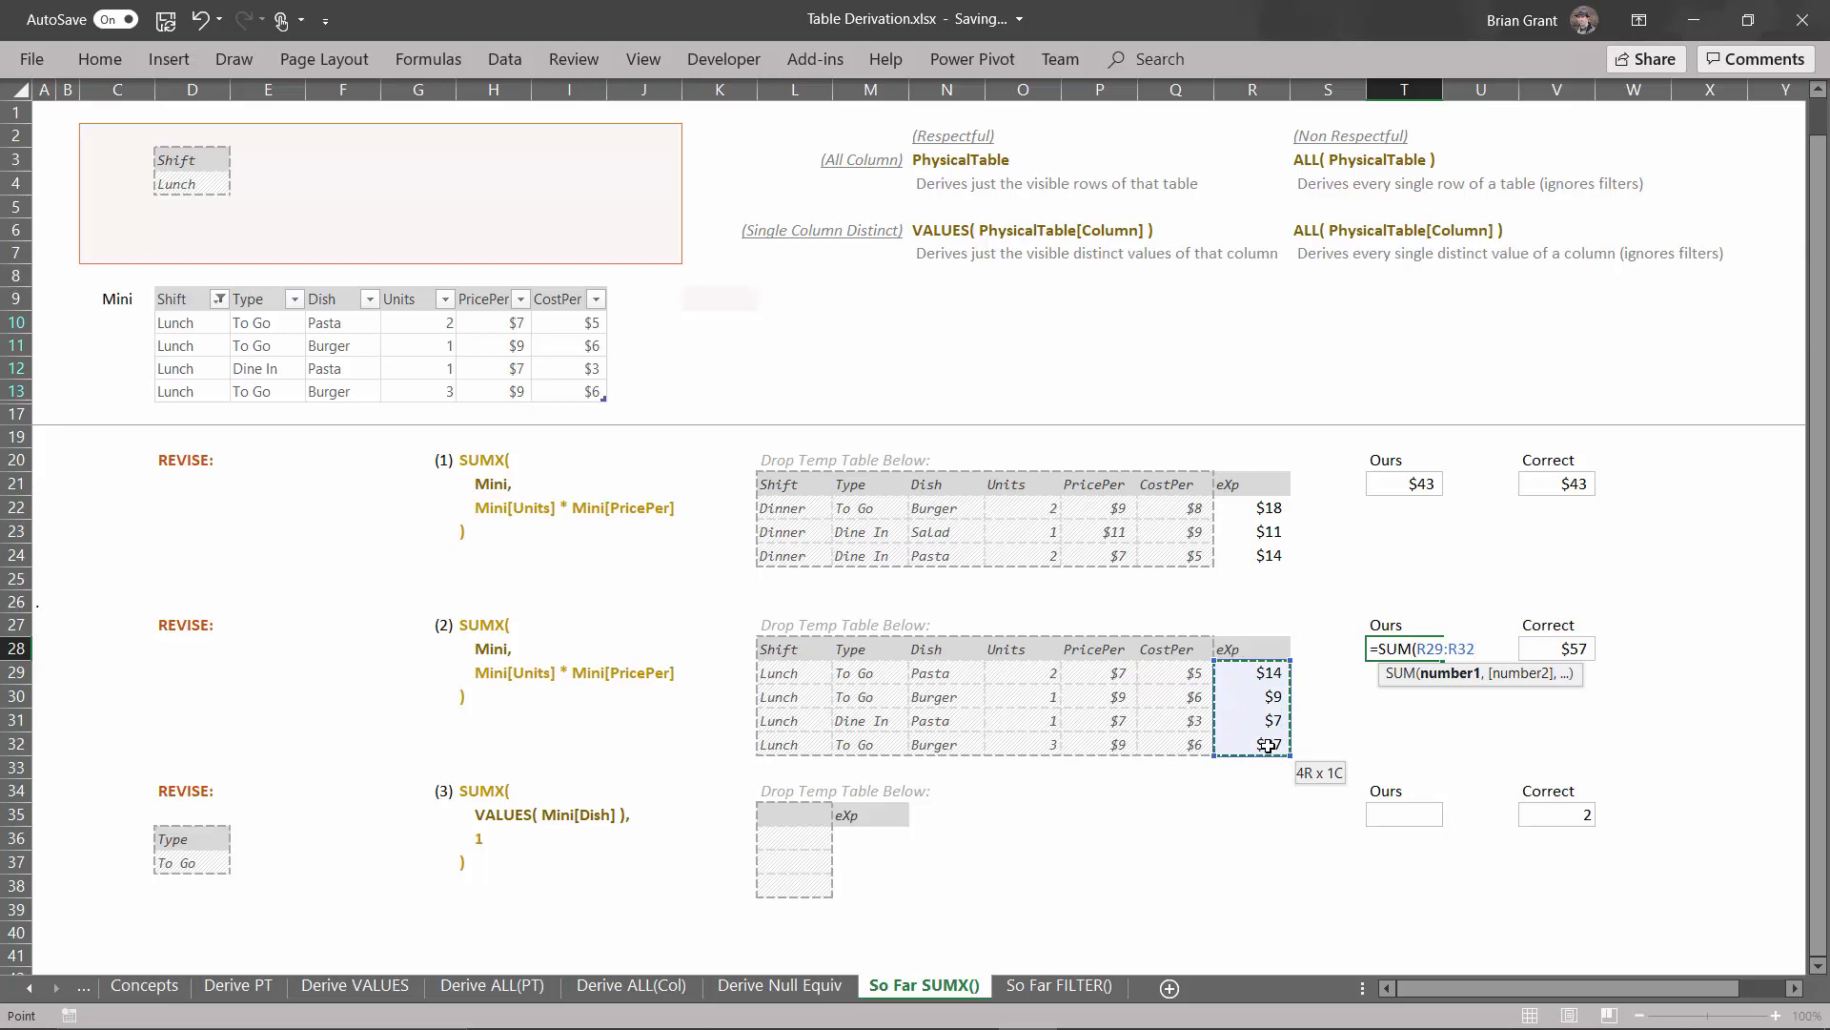
{"action": "type", "text": ")"}
{"action": "key", "text": "Return"}
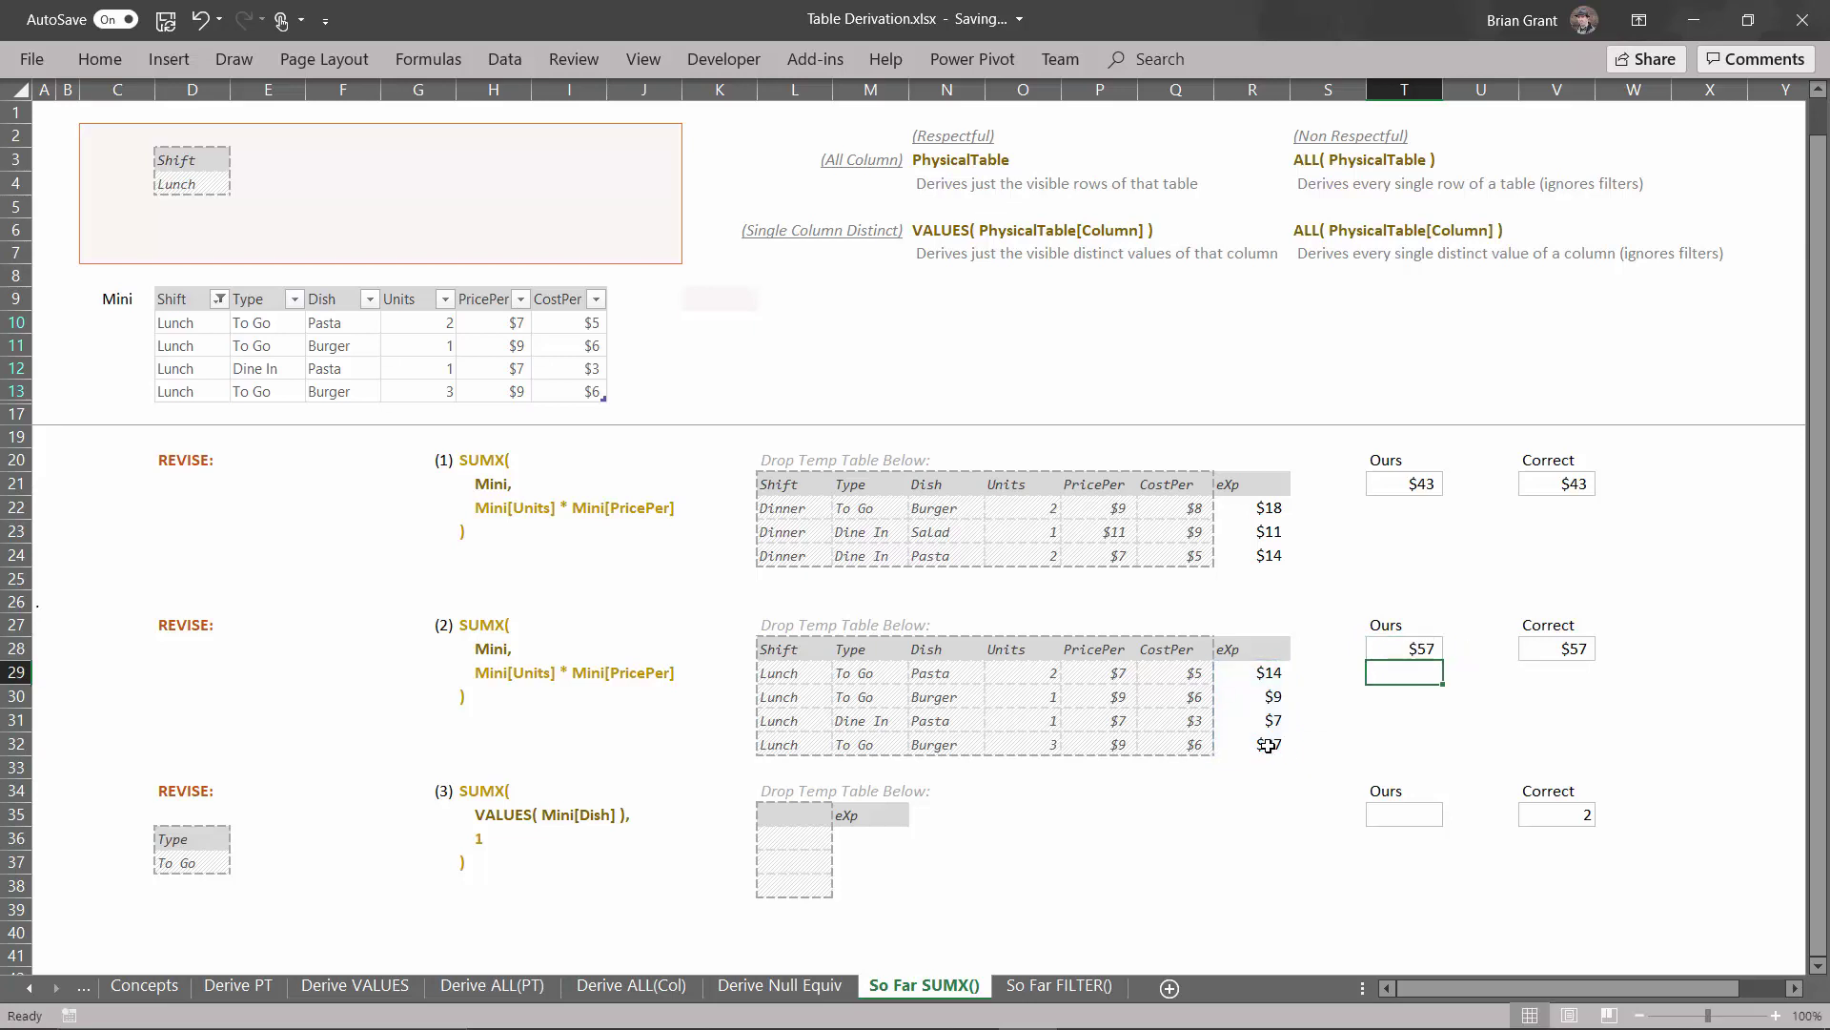
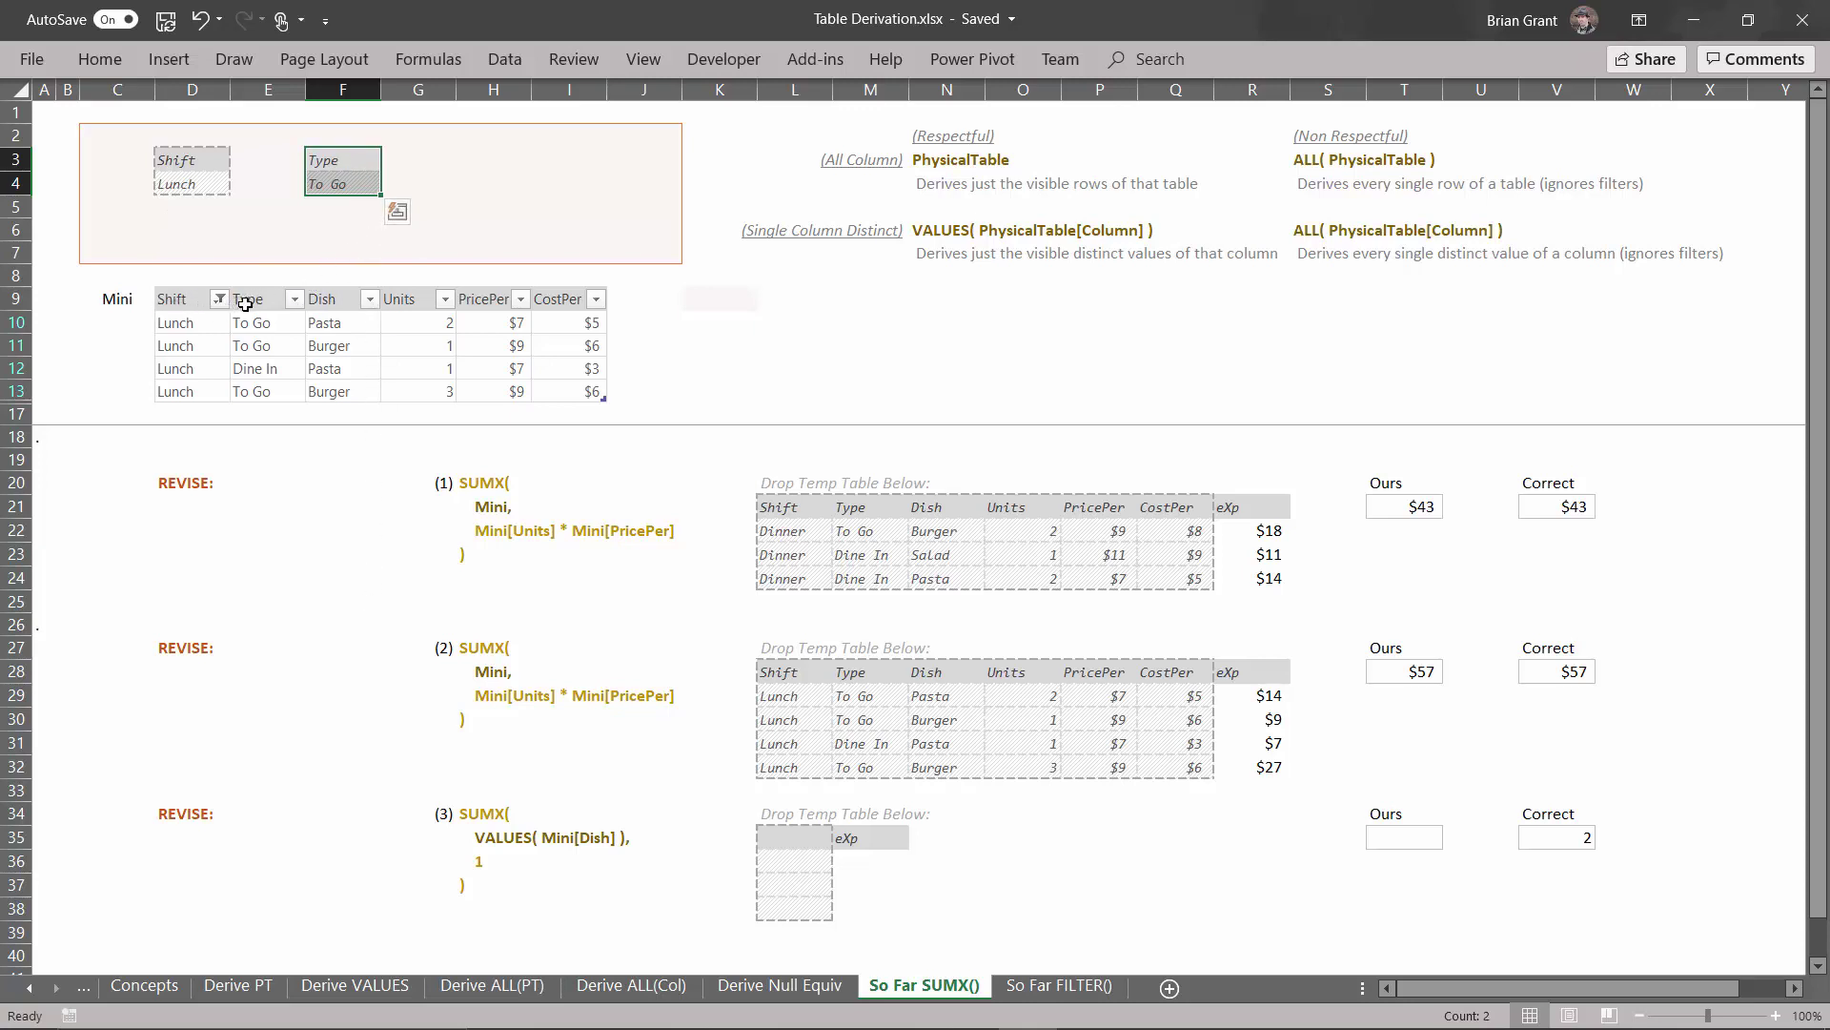
Step: Filter the Mini table's Type column to show only To Go
{"action": "left_click", "coordinate": [294, 301]}
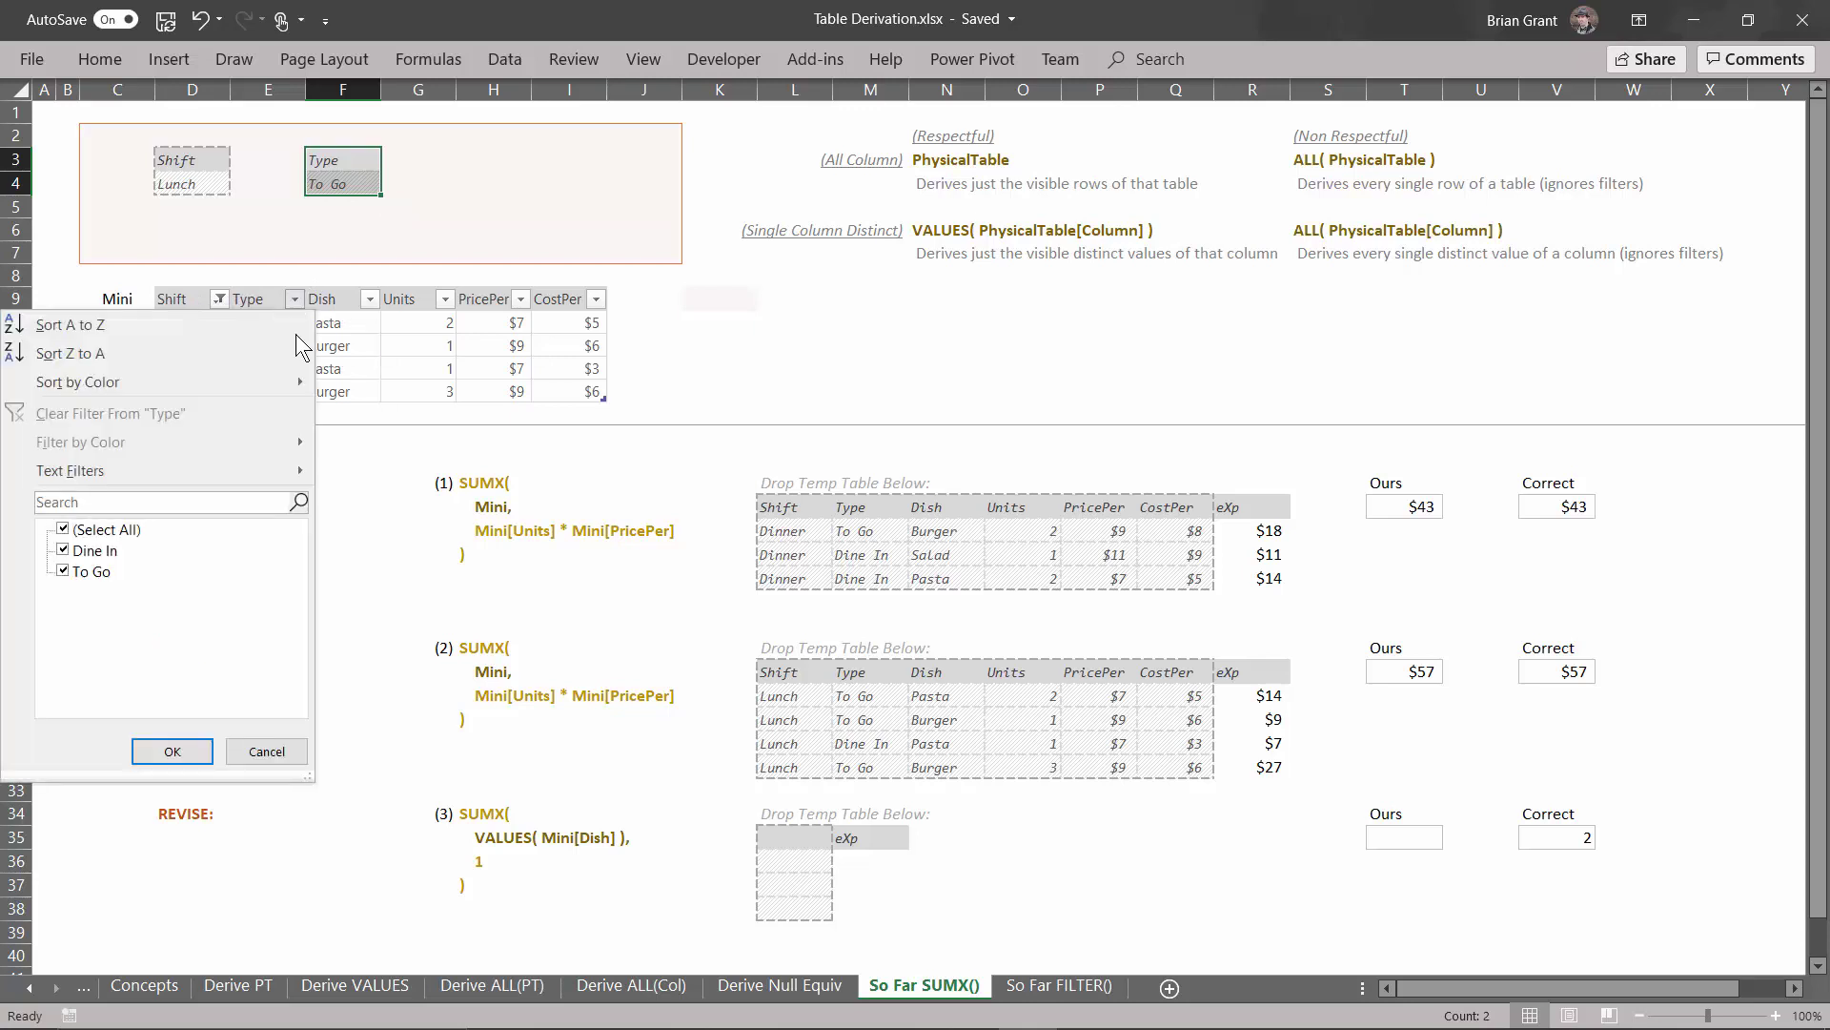
{"action": "left_click", "coordinate": [108, 552]}
{"action": "left_click", "coordinate": [172, 751]}
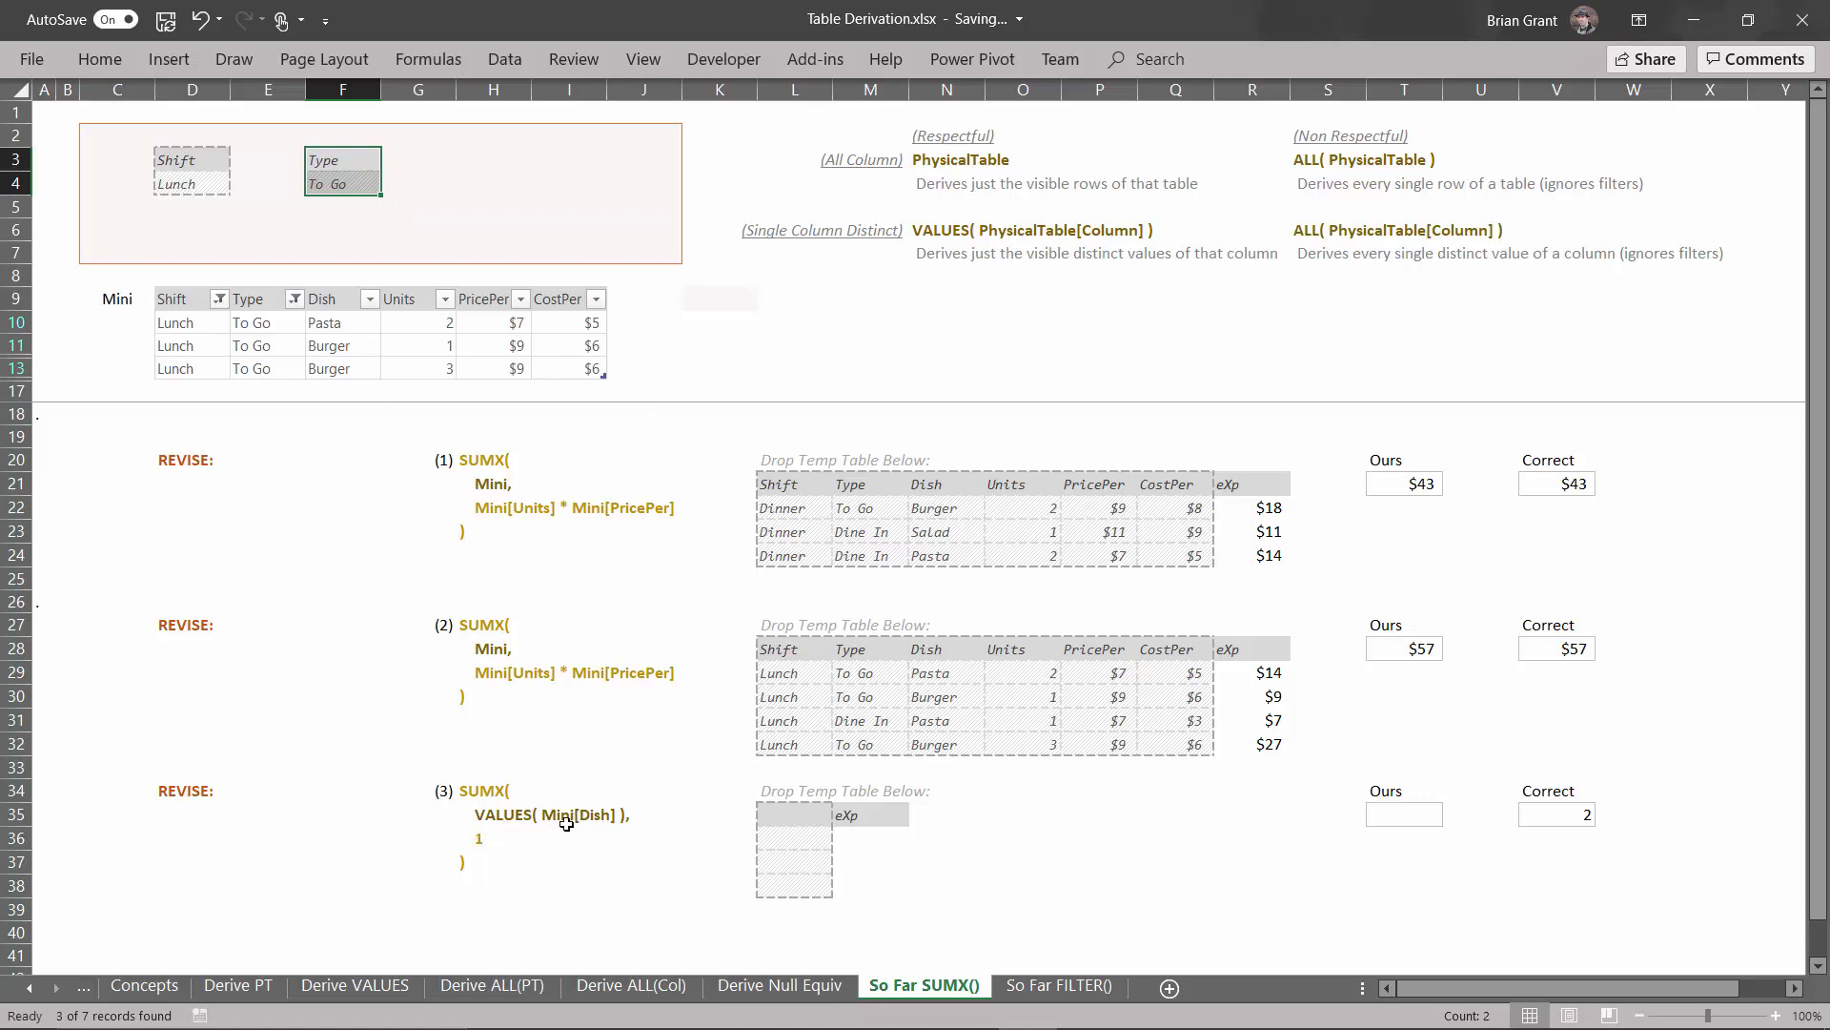
{"action": "type", "text": "Type To Go"}
Step: Copy the filtered Mini table's Dish column with its header into exercise 3's temp table at L35, pasting values and number formats
{"action": "left_click_drag", "start_coordinate": [342, 299], "coordinate": [342, 357]}
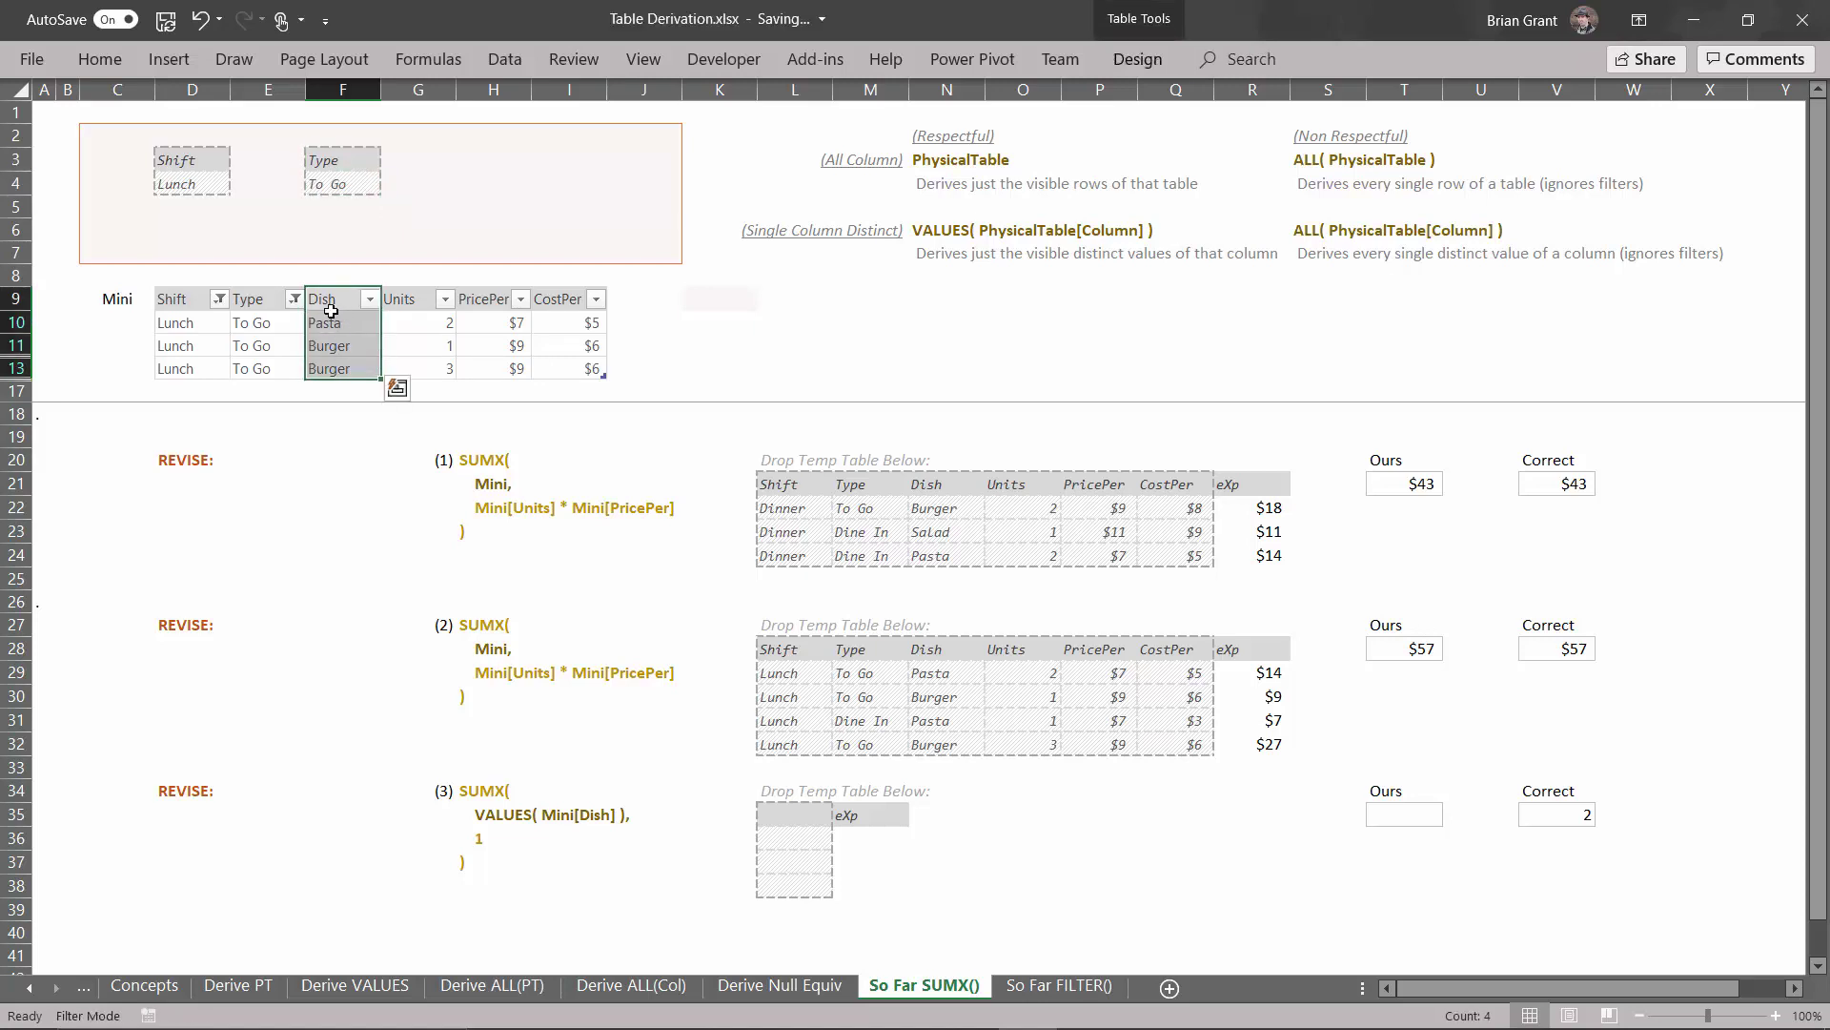
{"action": "key", "text": "ctrl+c"}
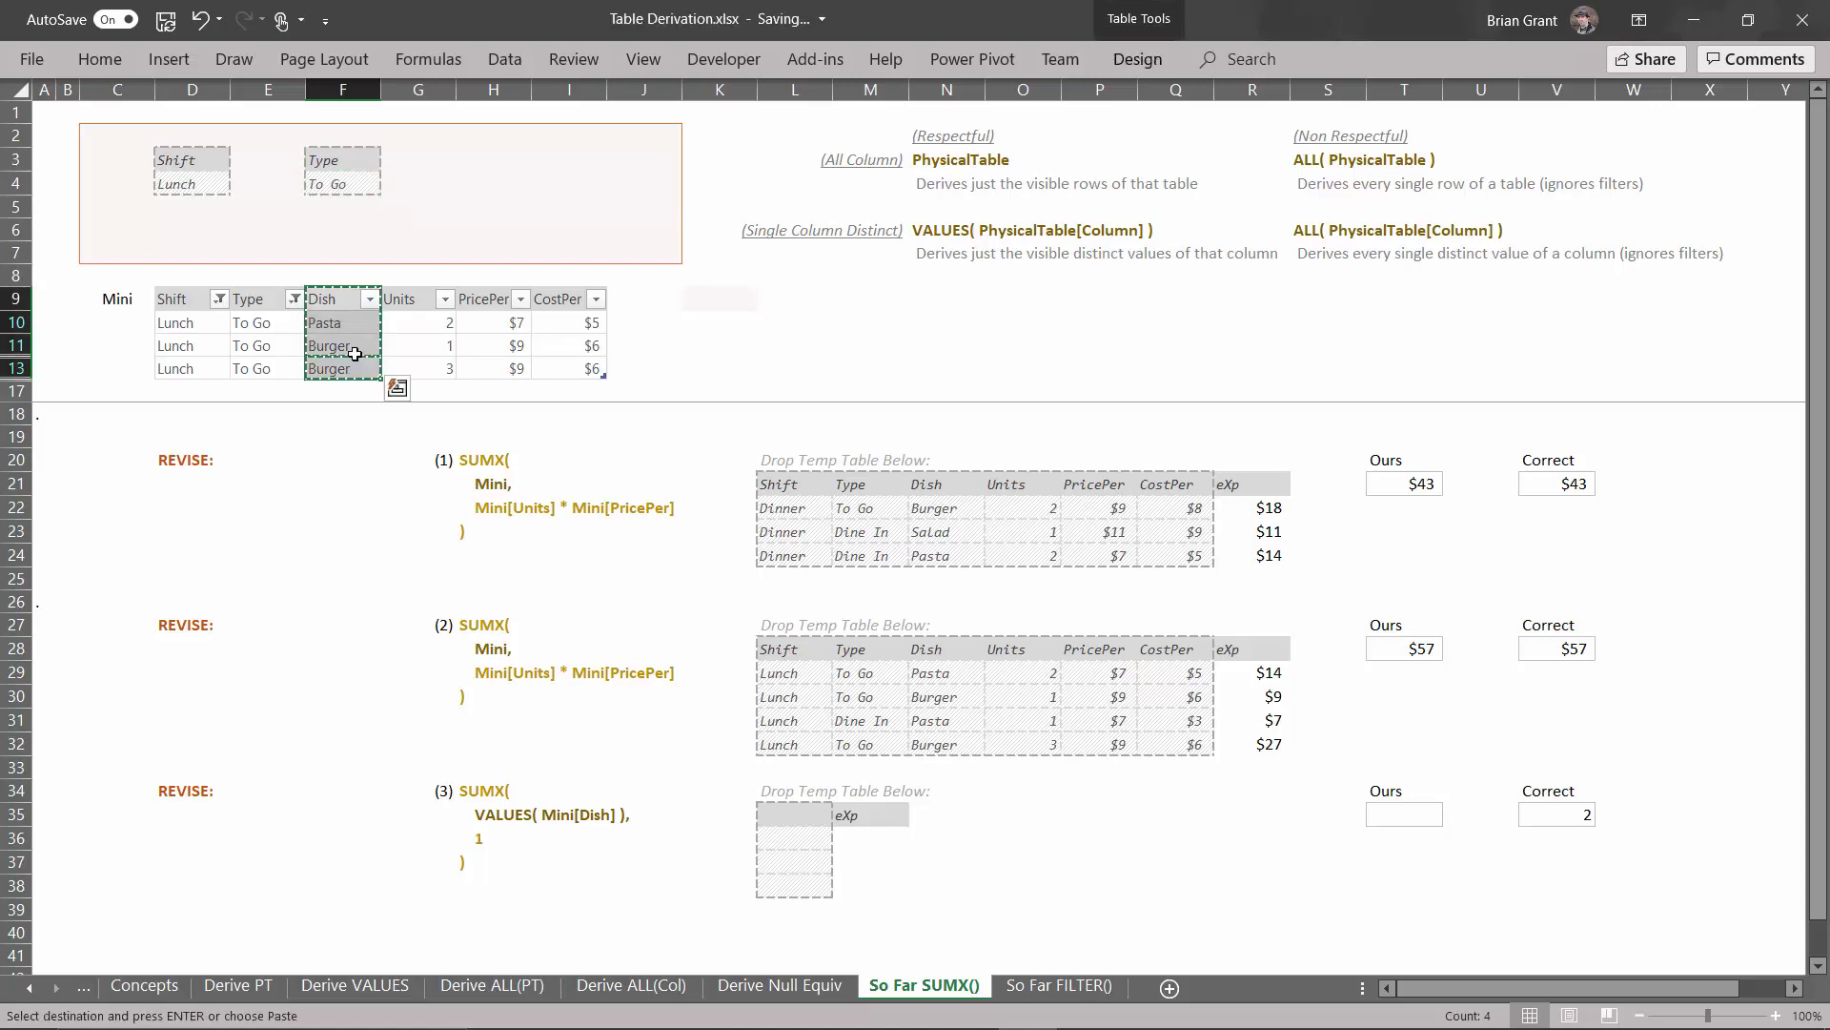
{"action": "left_click", "coordinate": [786, 812]}
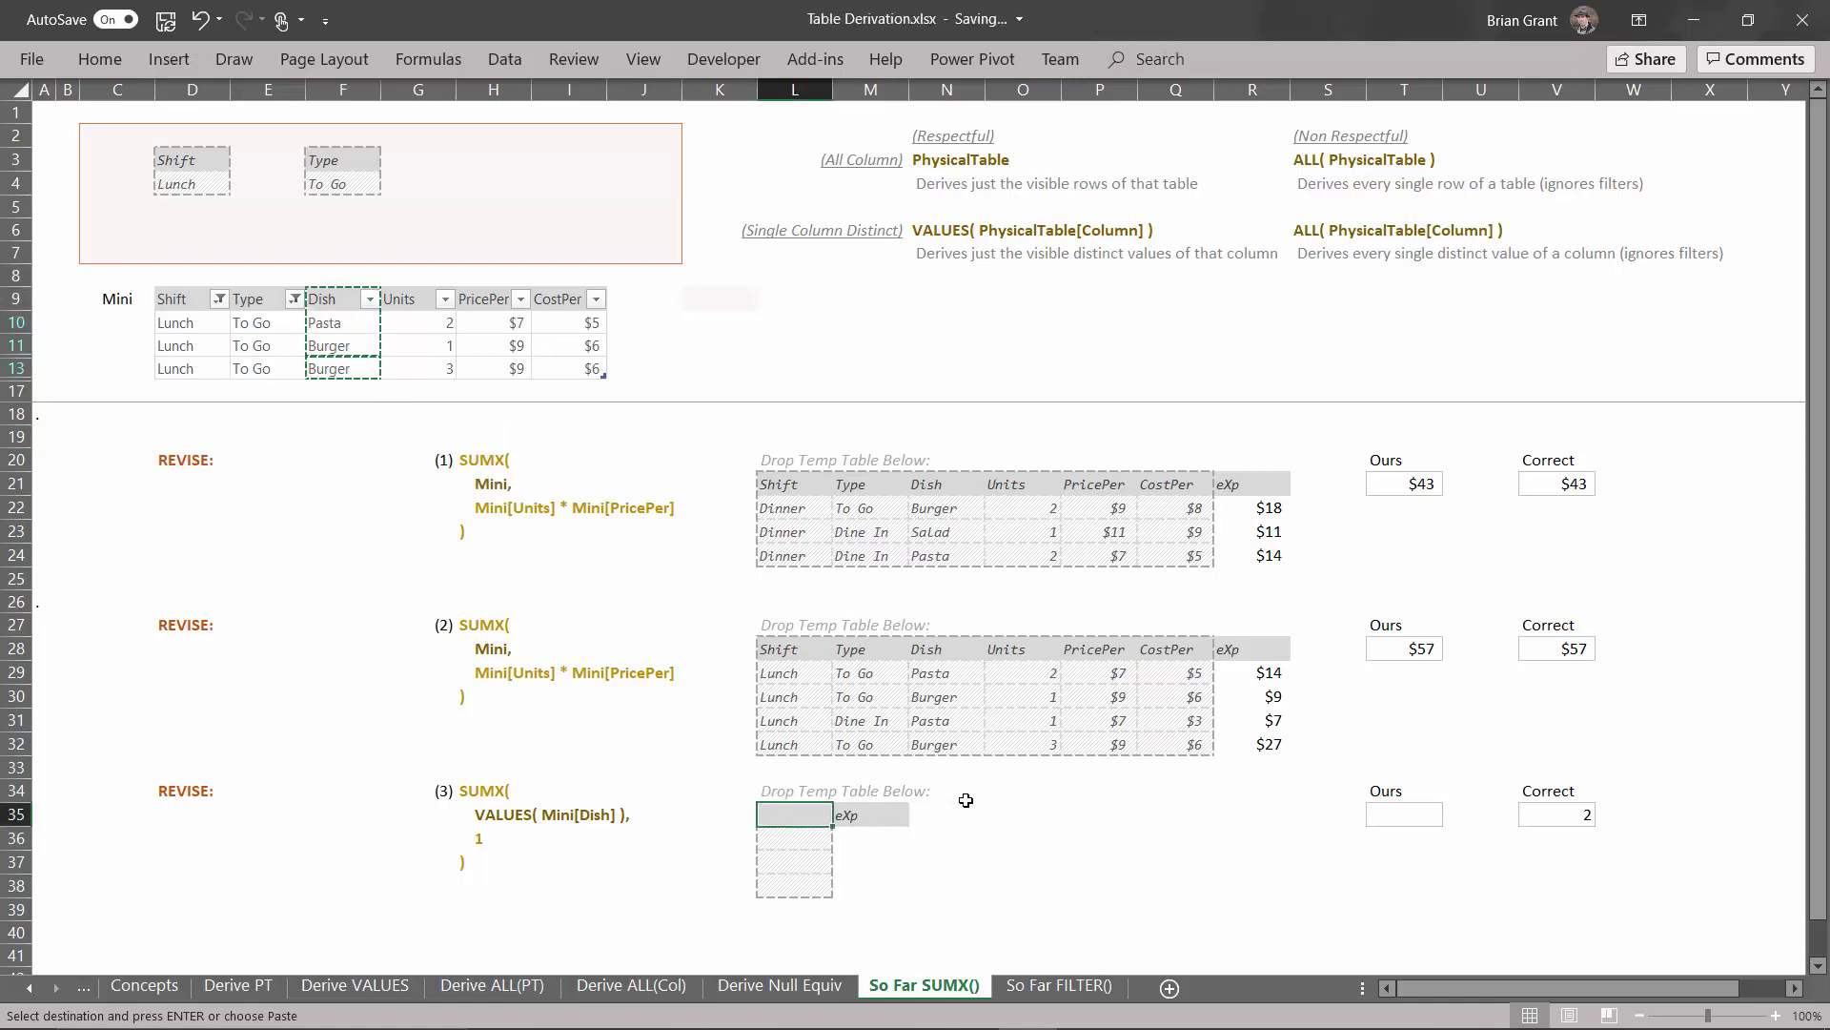
{"action": "key", "text": "ctrl+alt+v"}
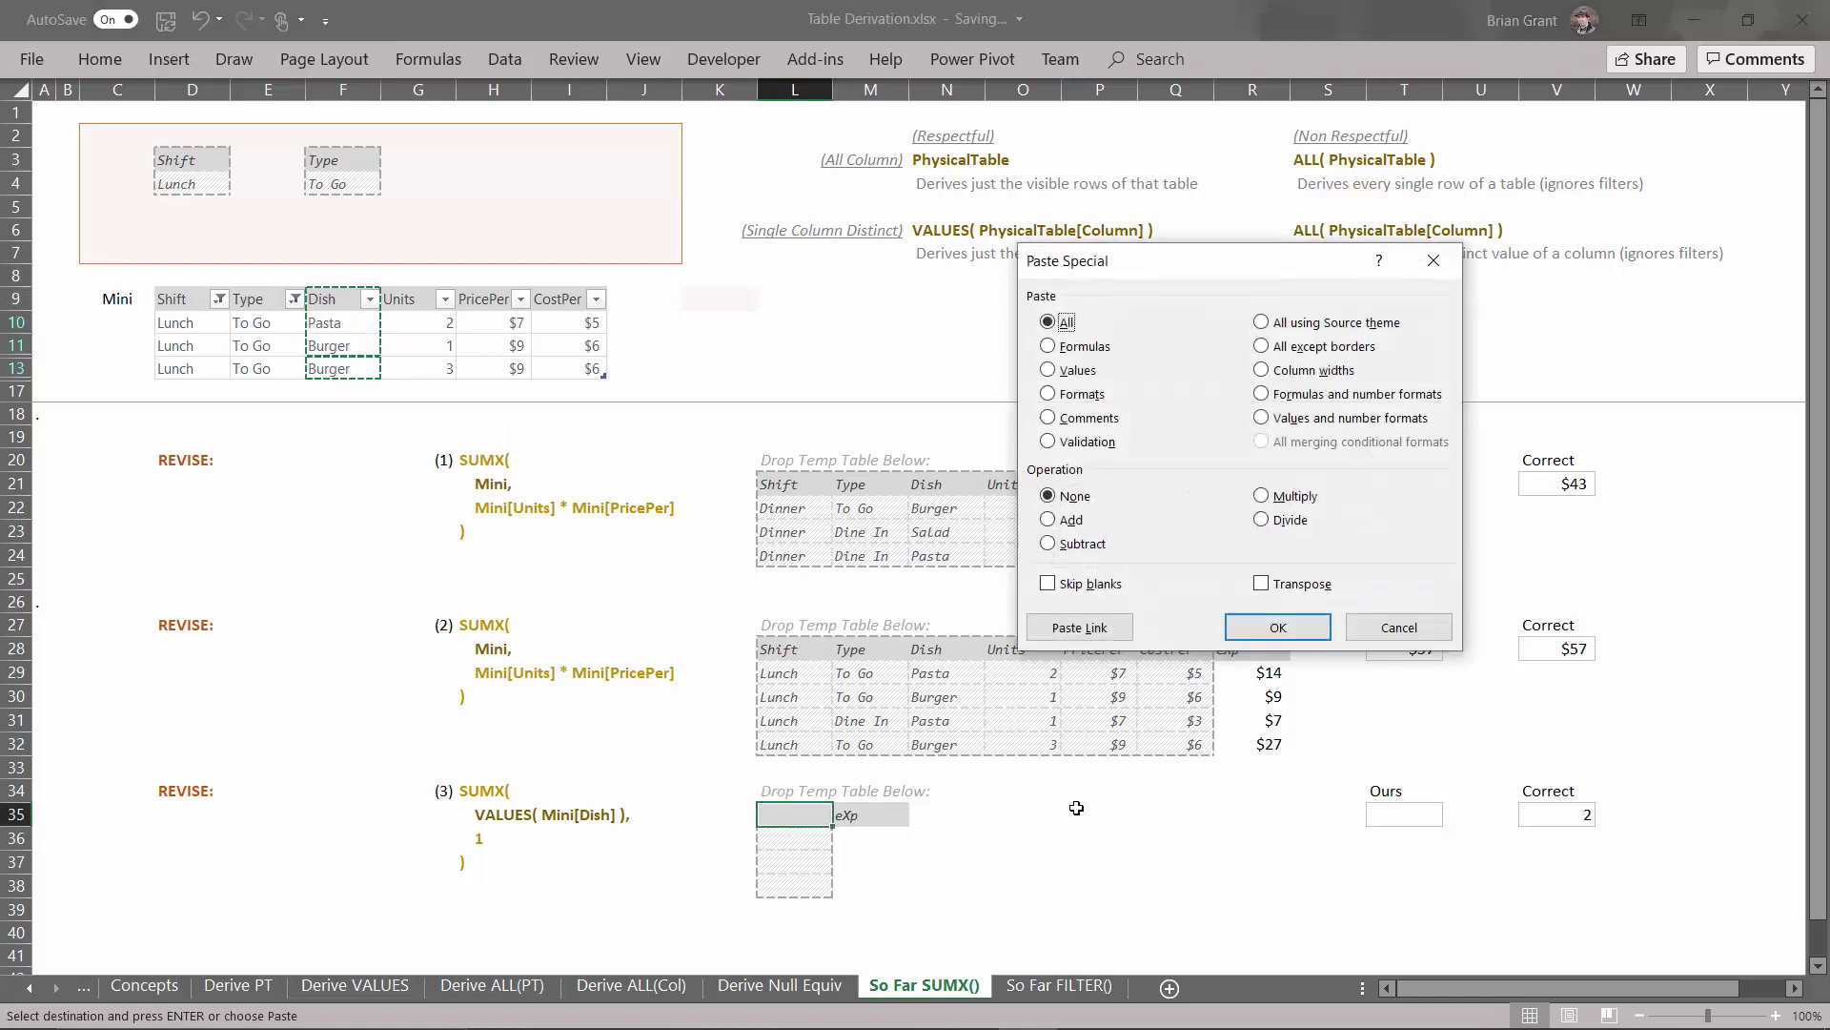
{"action": "left_click", "coordinate": [1340, 419]}
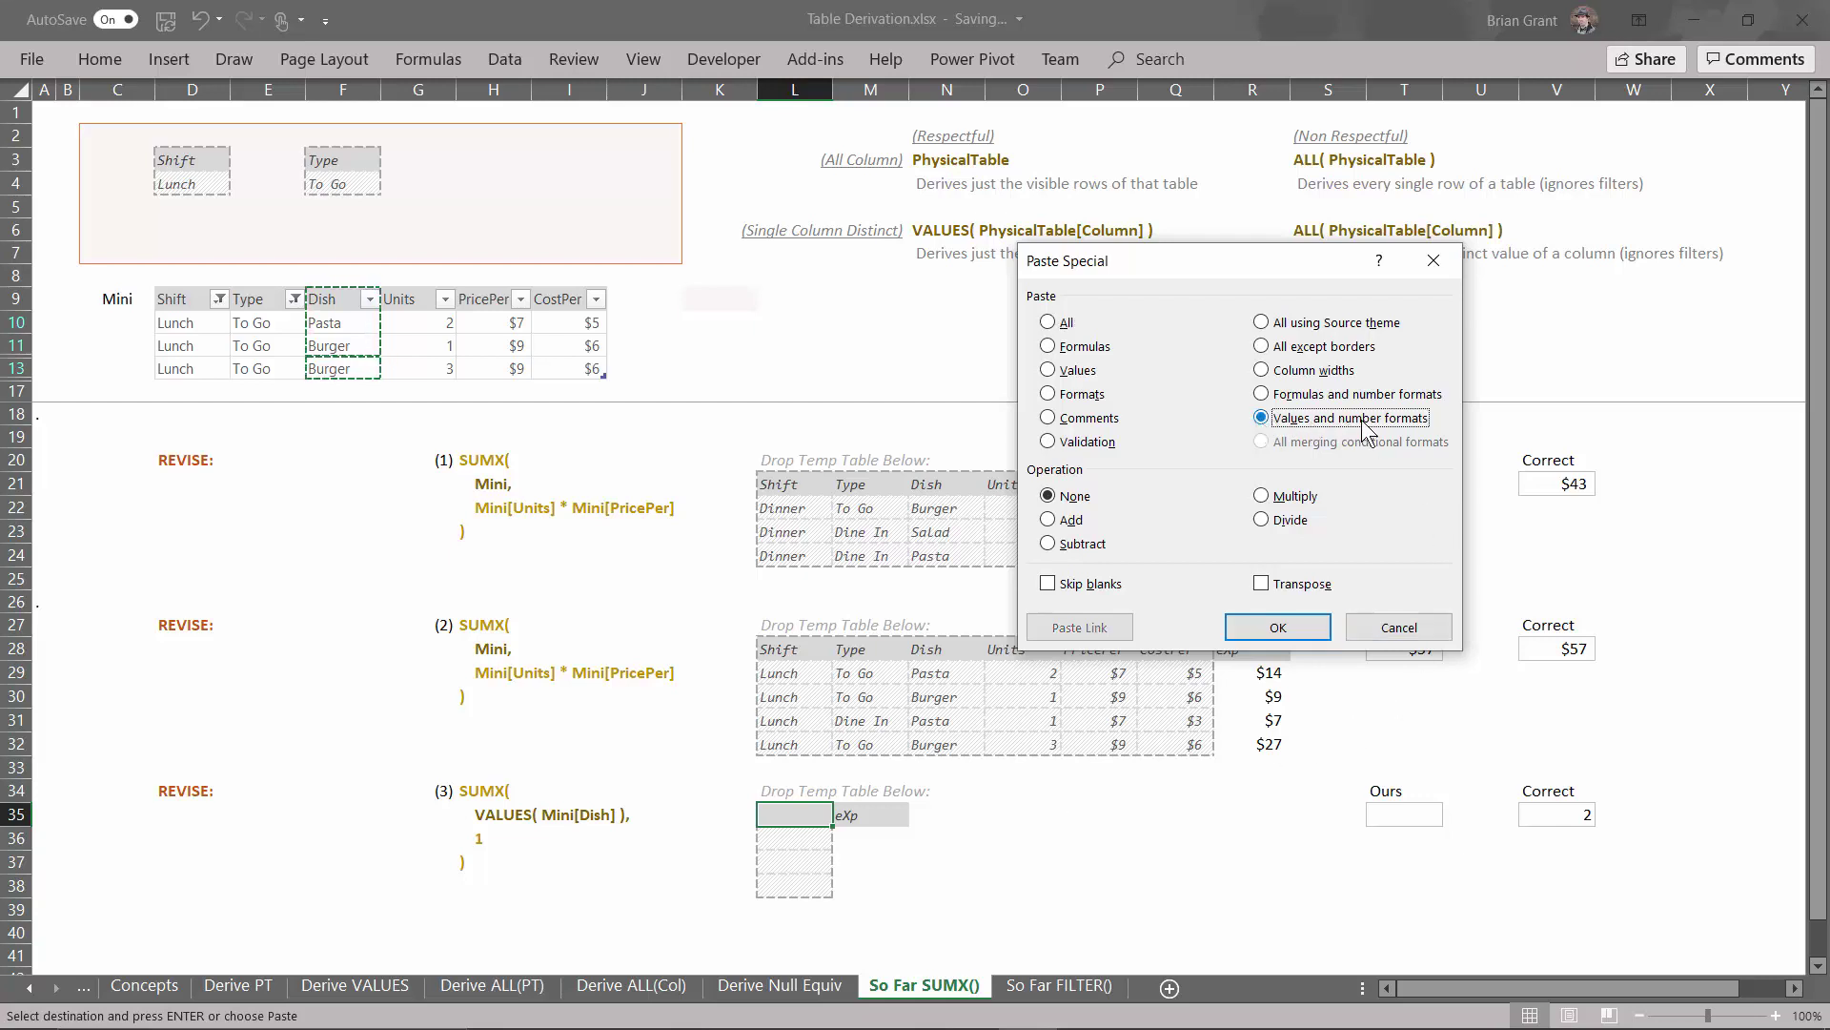
{"action": "left_click", "coordinate": [1289, 629]}
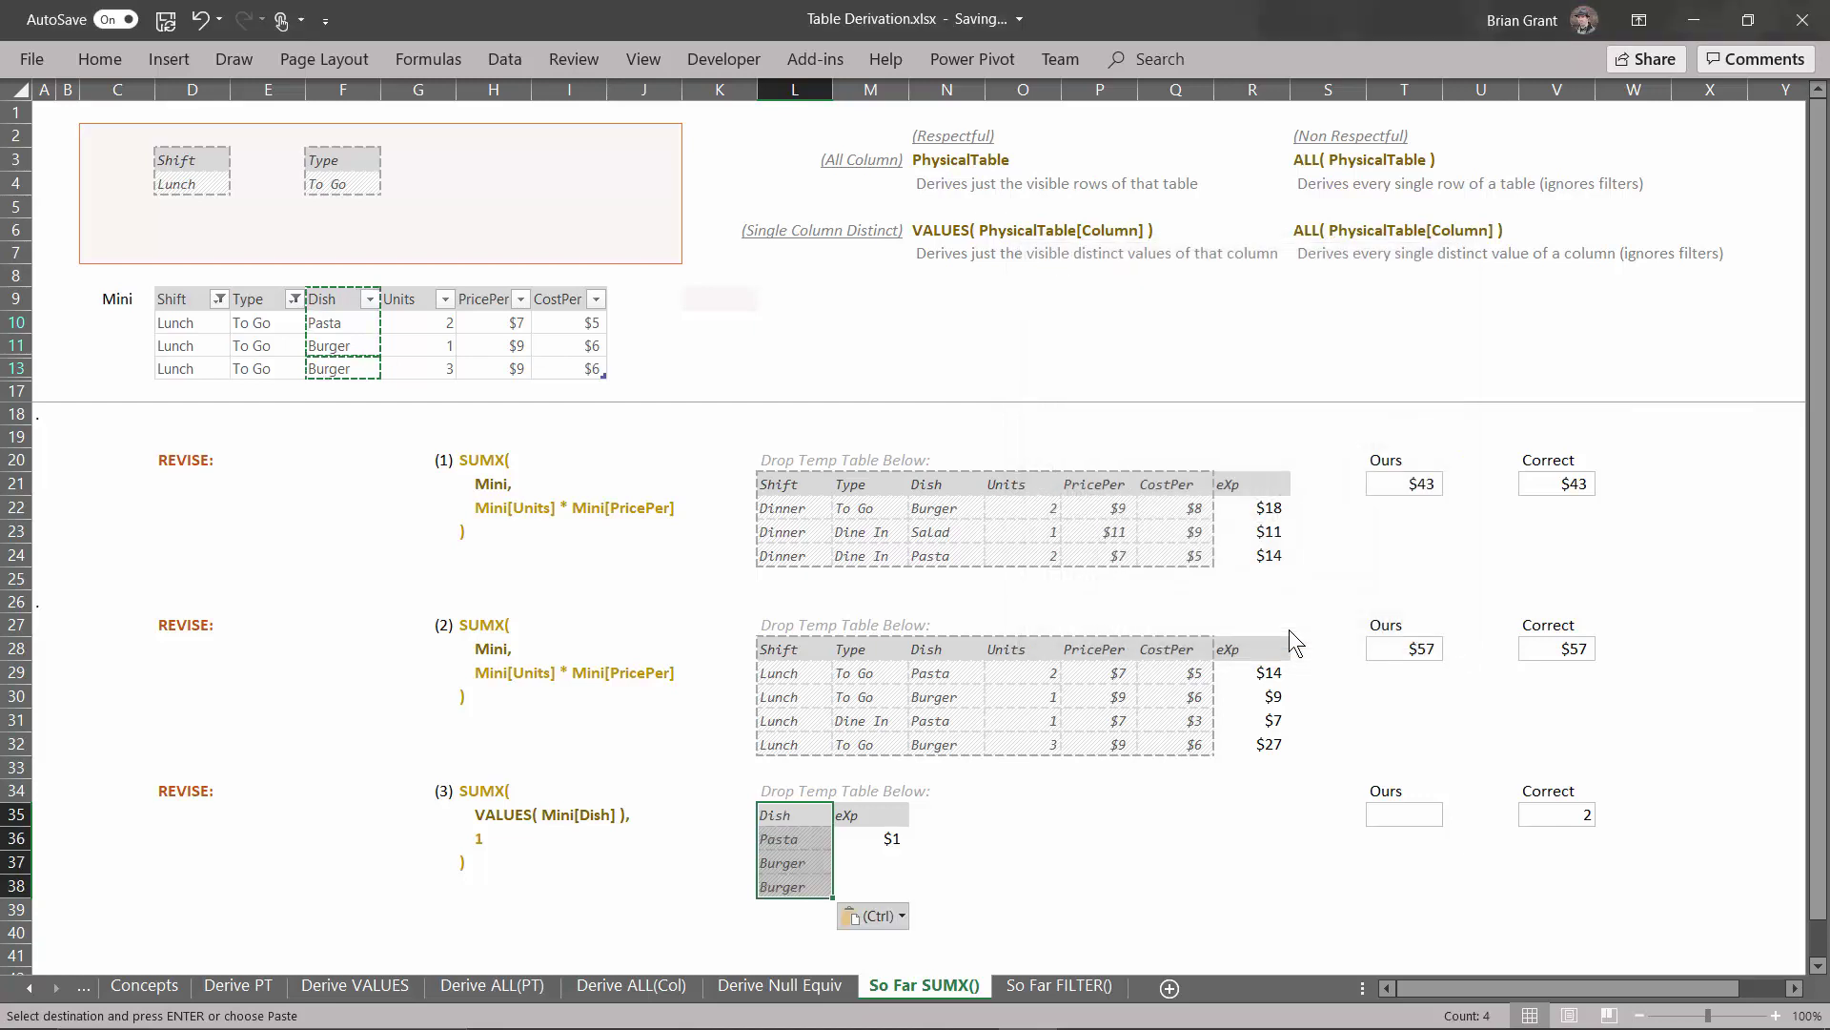
{"action": "left_click", "coordinate": [732, 852]}
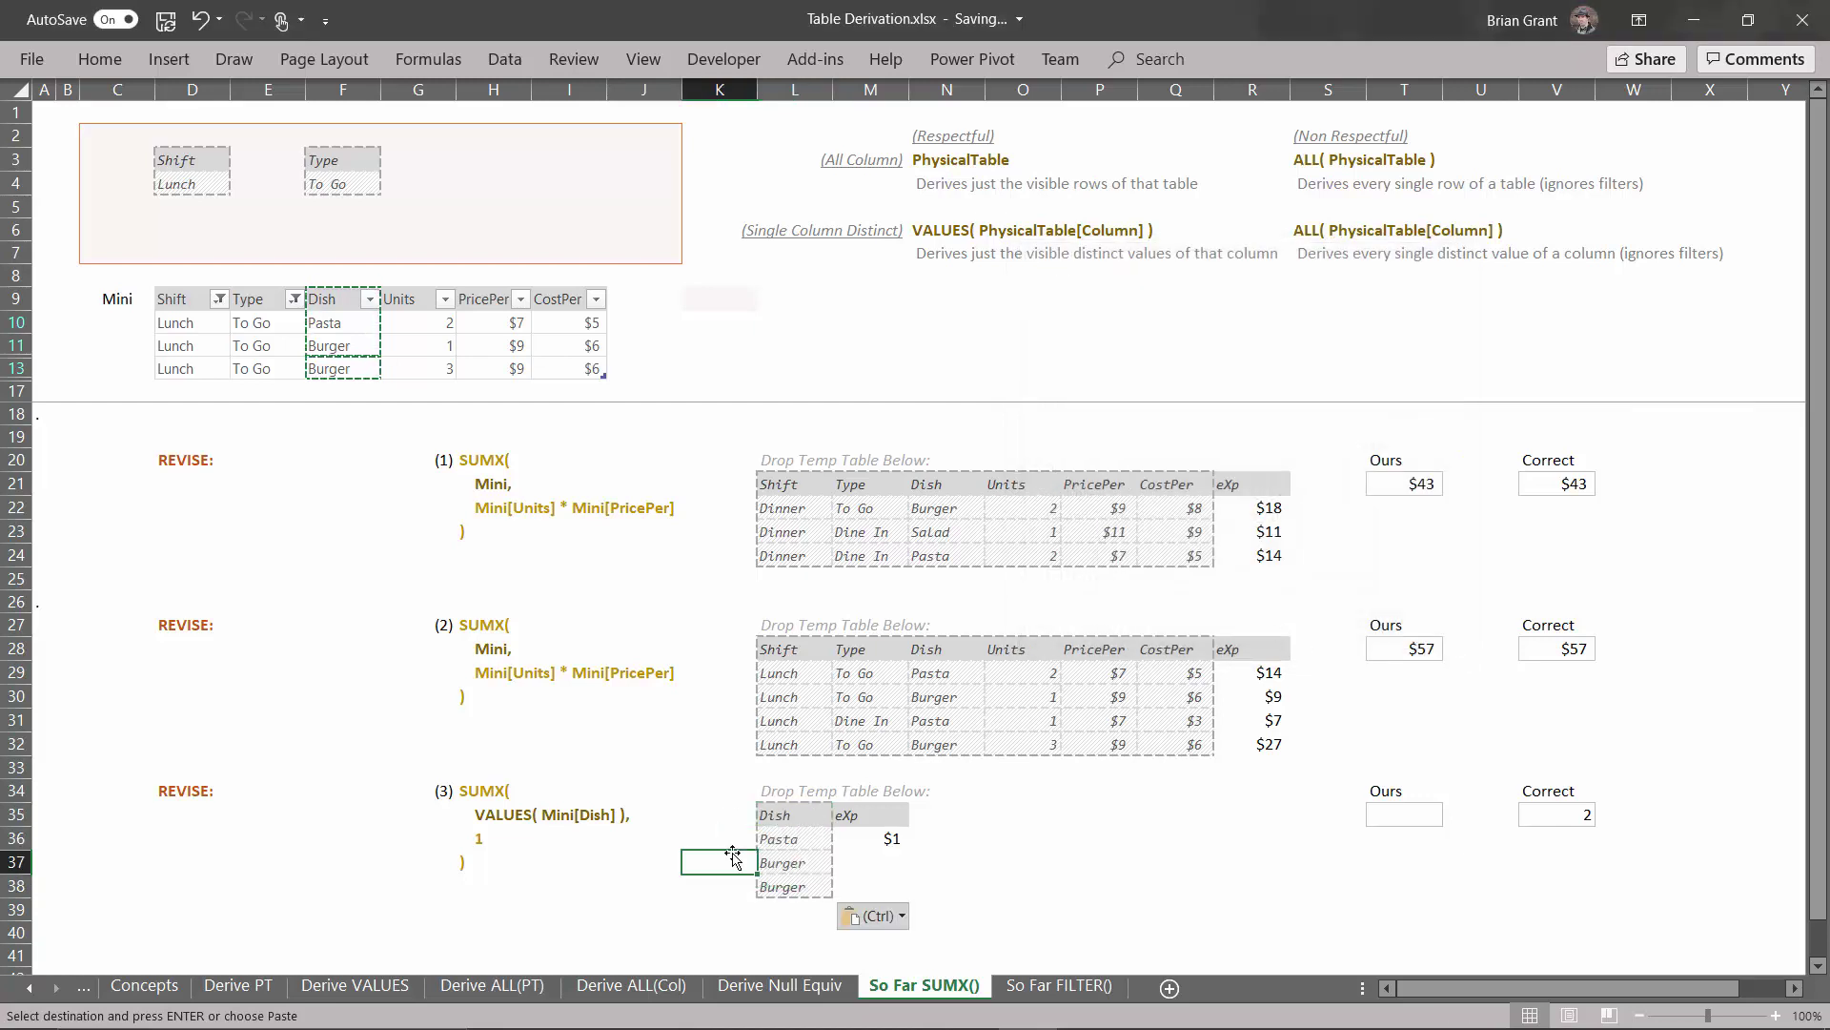
Step: Remove duplicates from exercise 3's Dish list in L35:L38, continuing with the current selection only and treating Dish as the header
{"action": "left_click_drag", "start_coordinate": [800, 816], "coordinate": [804, 886]}
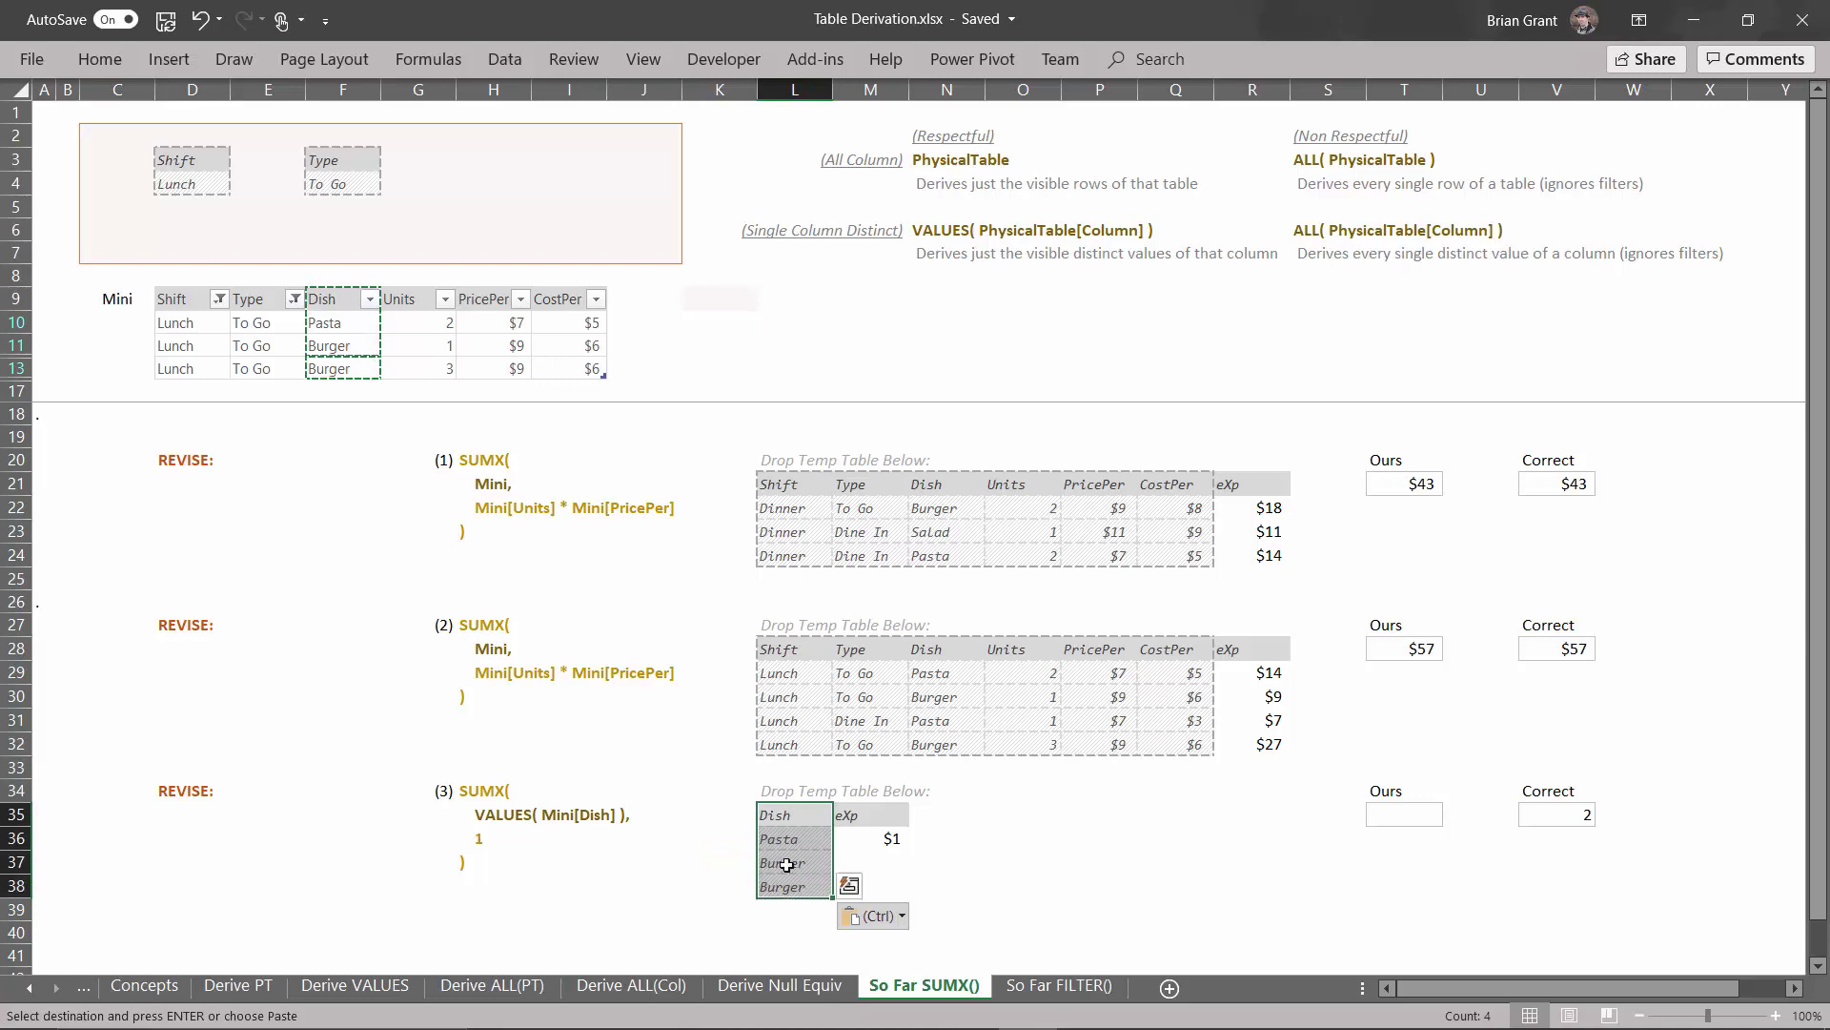
{"action": "left_click", "coordinate": [506, 59]}
{"action": "left_click", "coordinate": [1197, 127]}
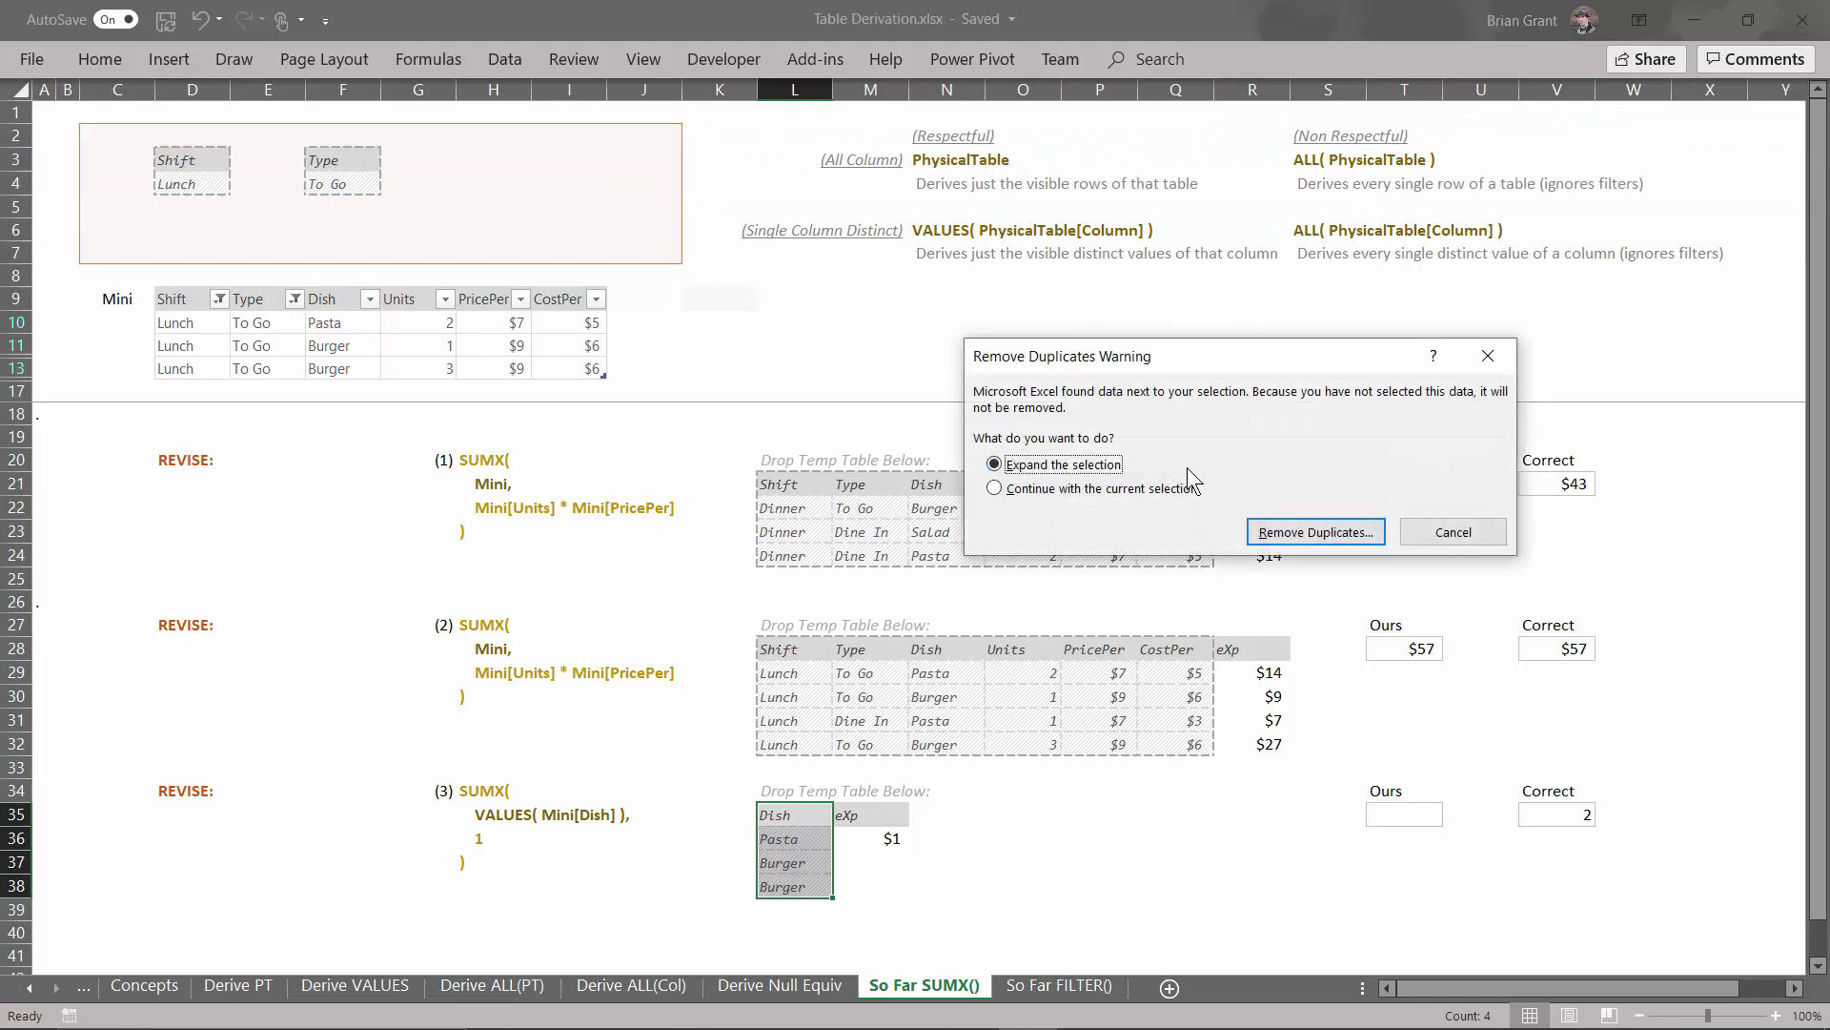
{"action": "left_click", "coordinate": [1001, 491]}
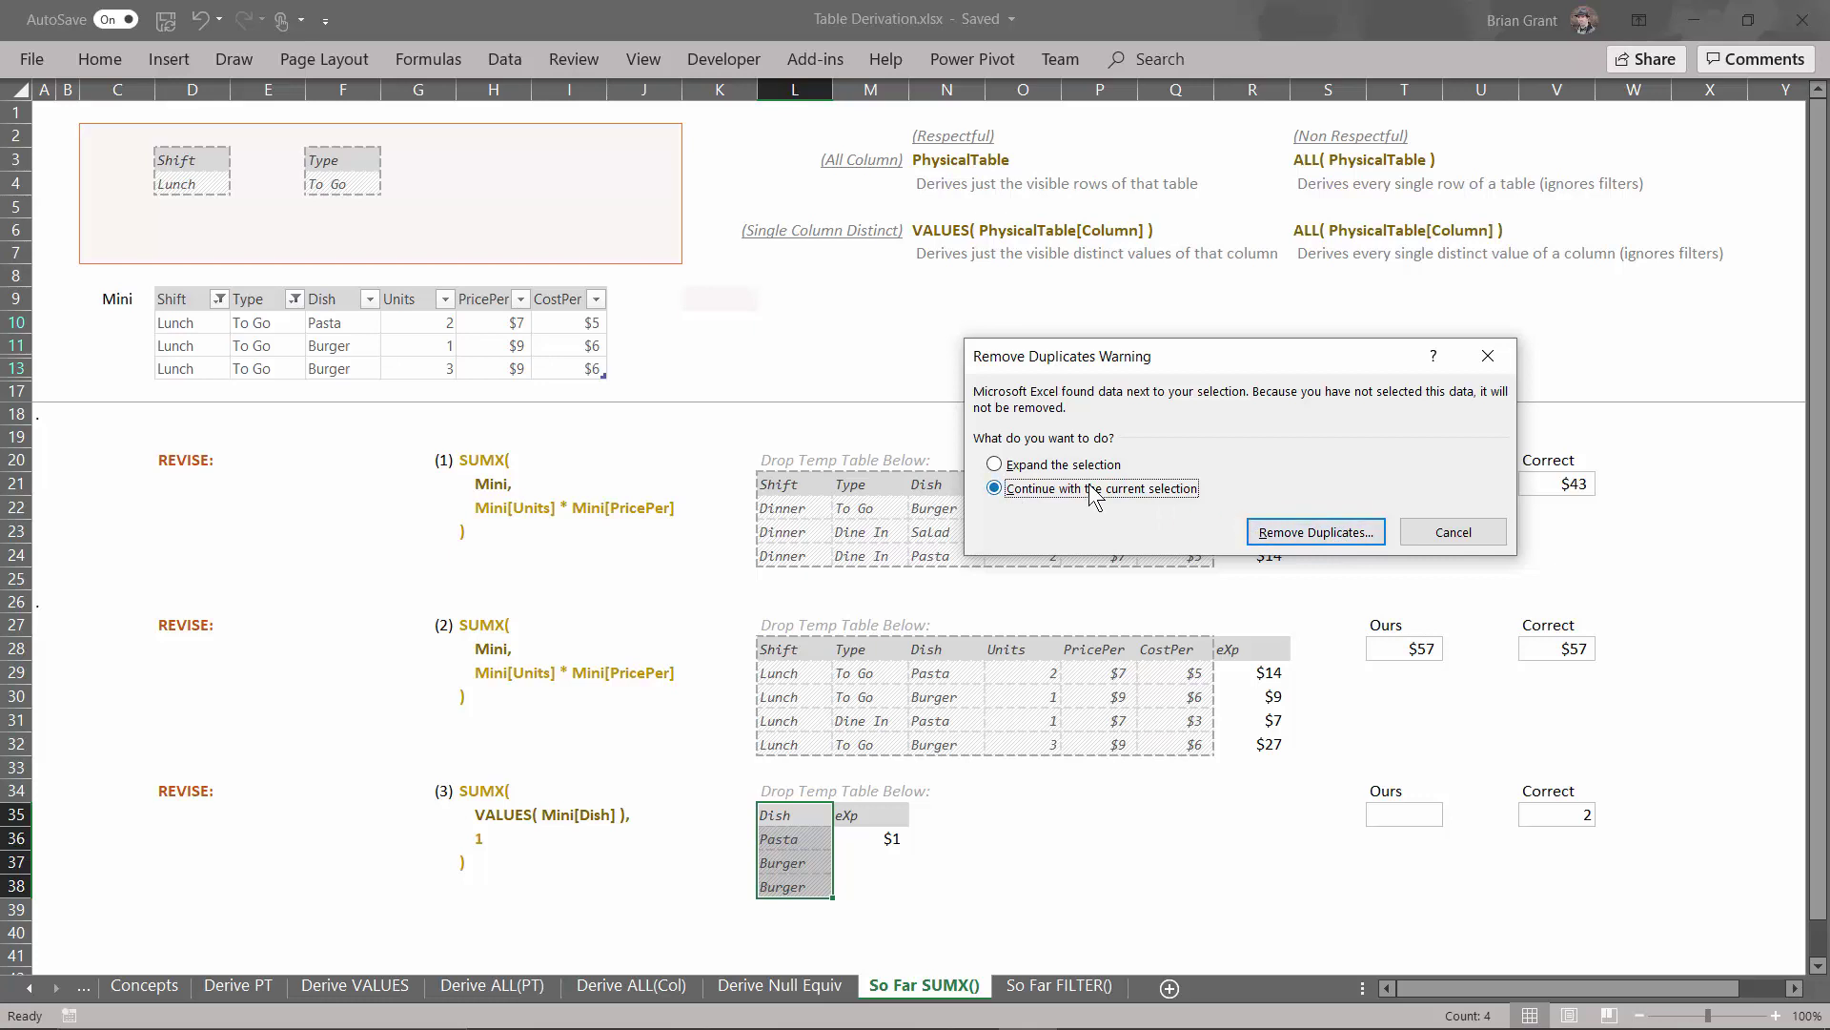
{"action": "left_click", "coordinate": [1321, 534]}
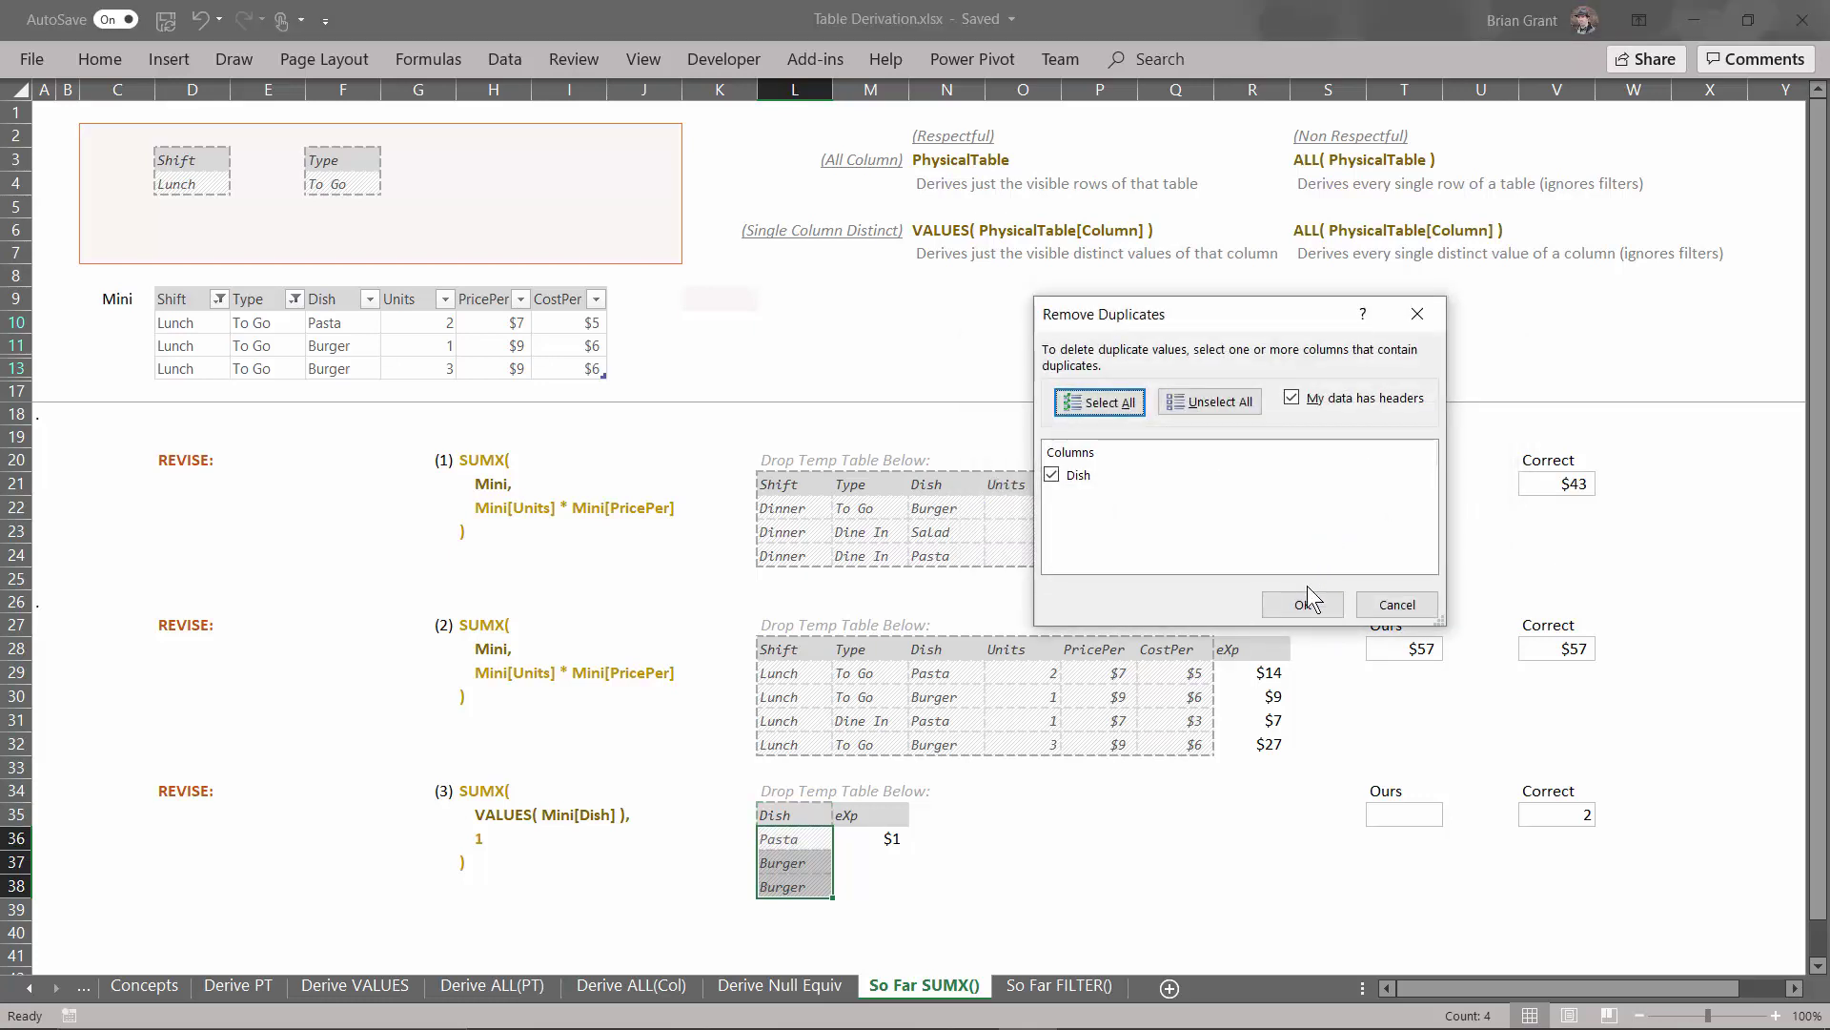
{"action": "left_click", "coordinate": [1308, 604]}
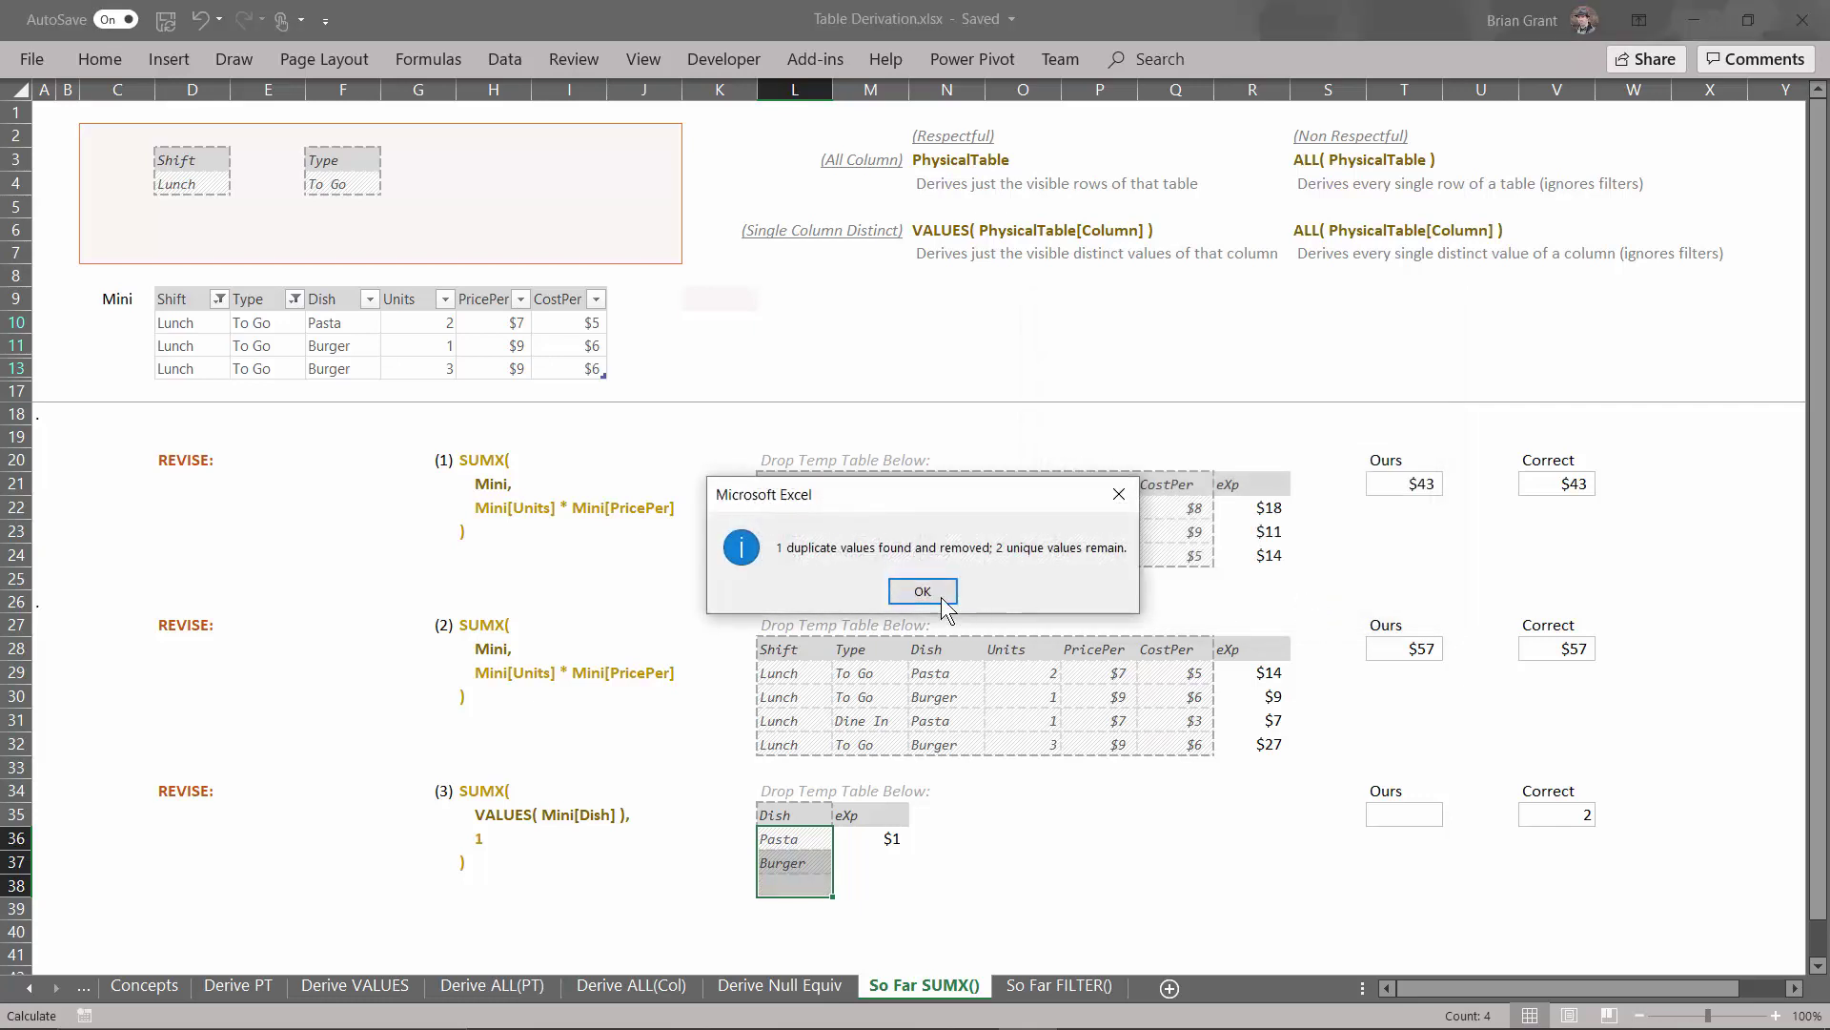
{"action": "left_click", "coordinate": [923, 592]}
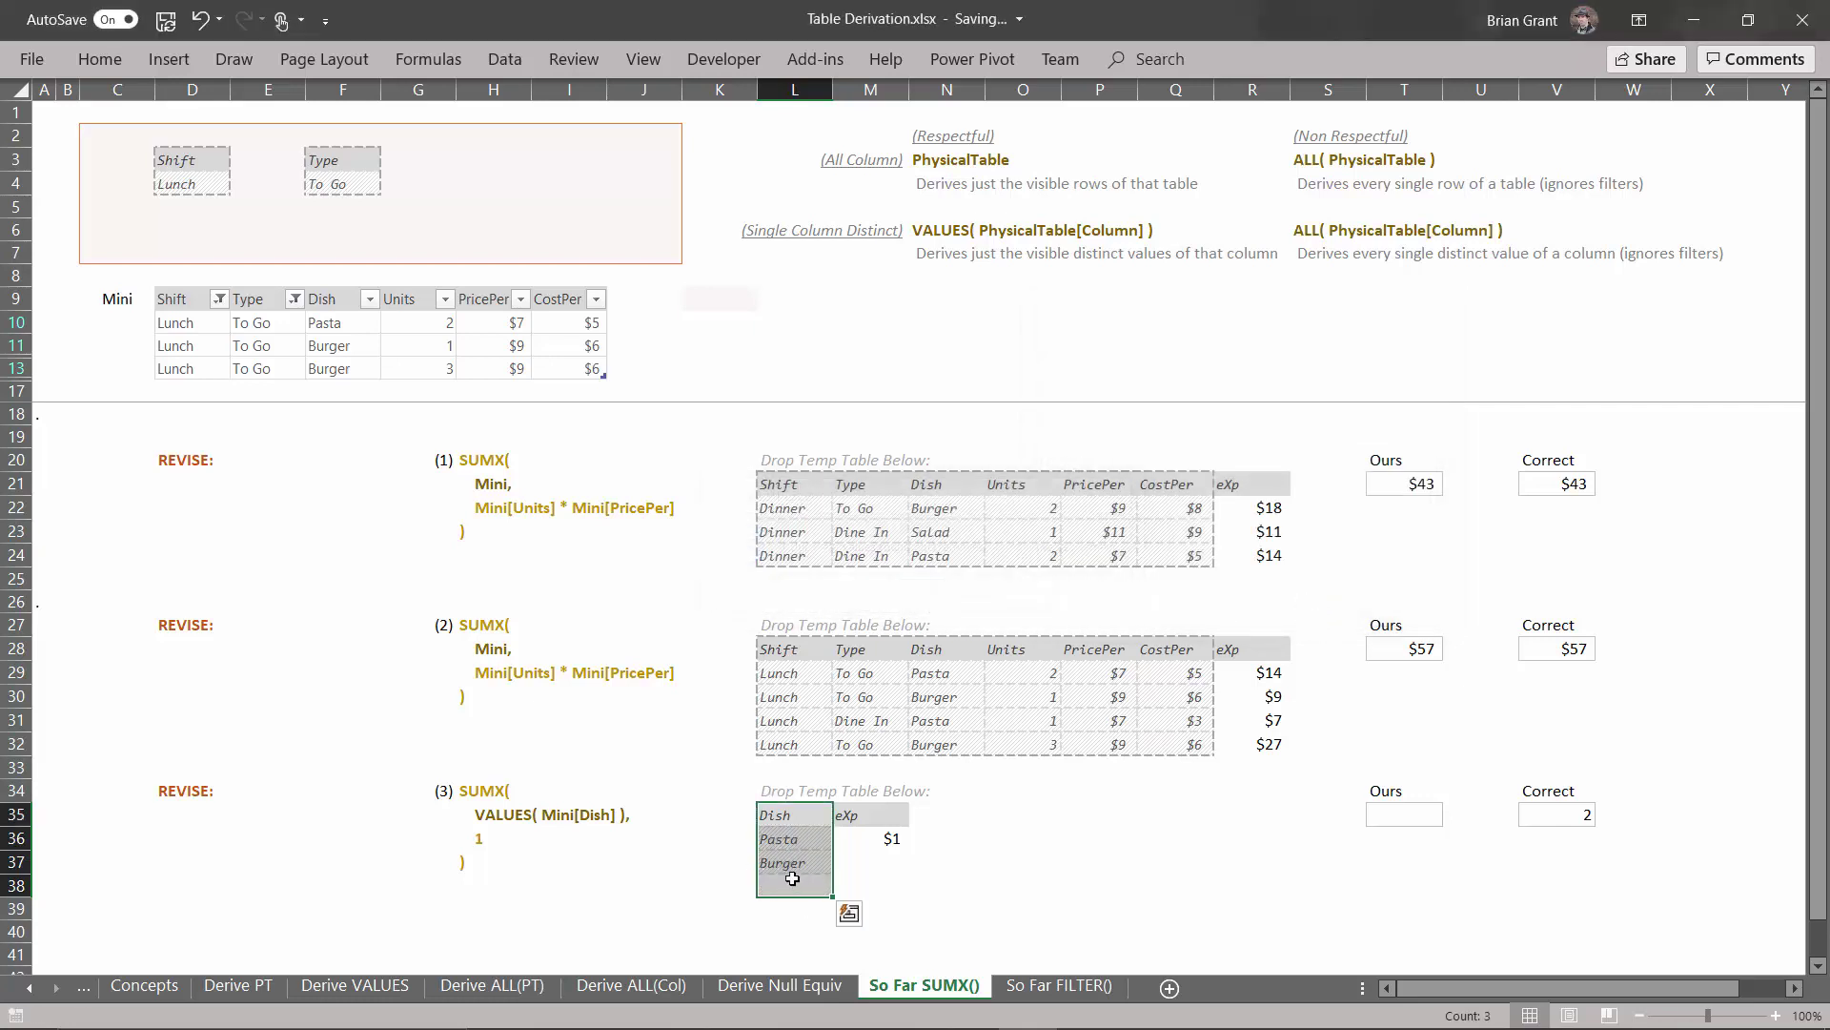
{"action": "left_click", "coordinate": [856, 877]}
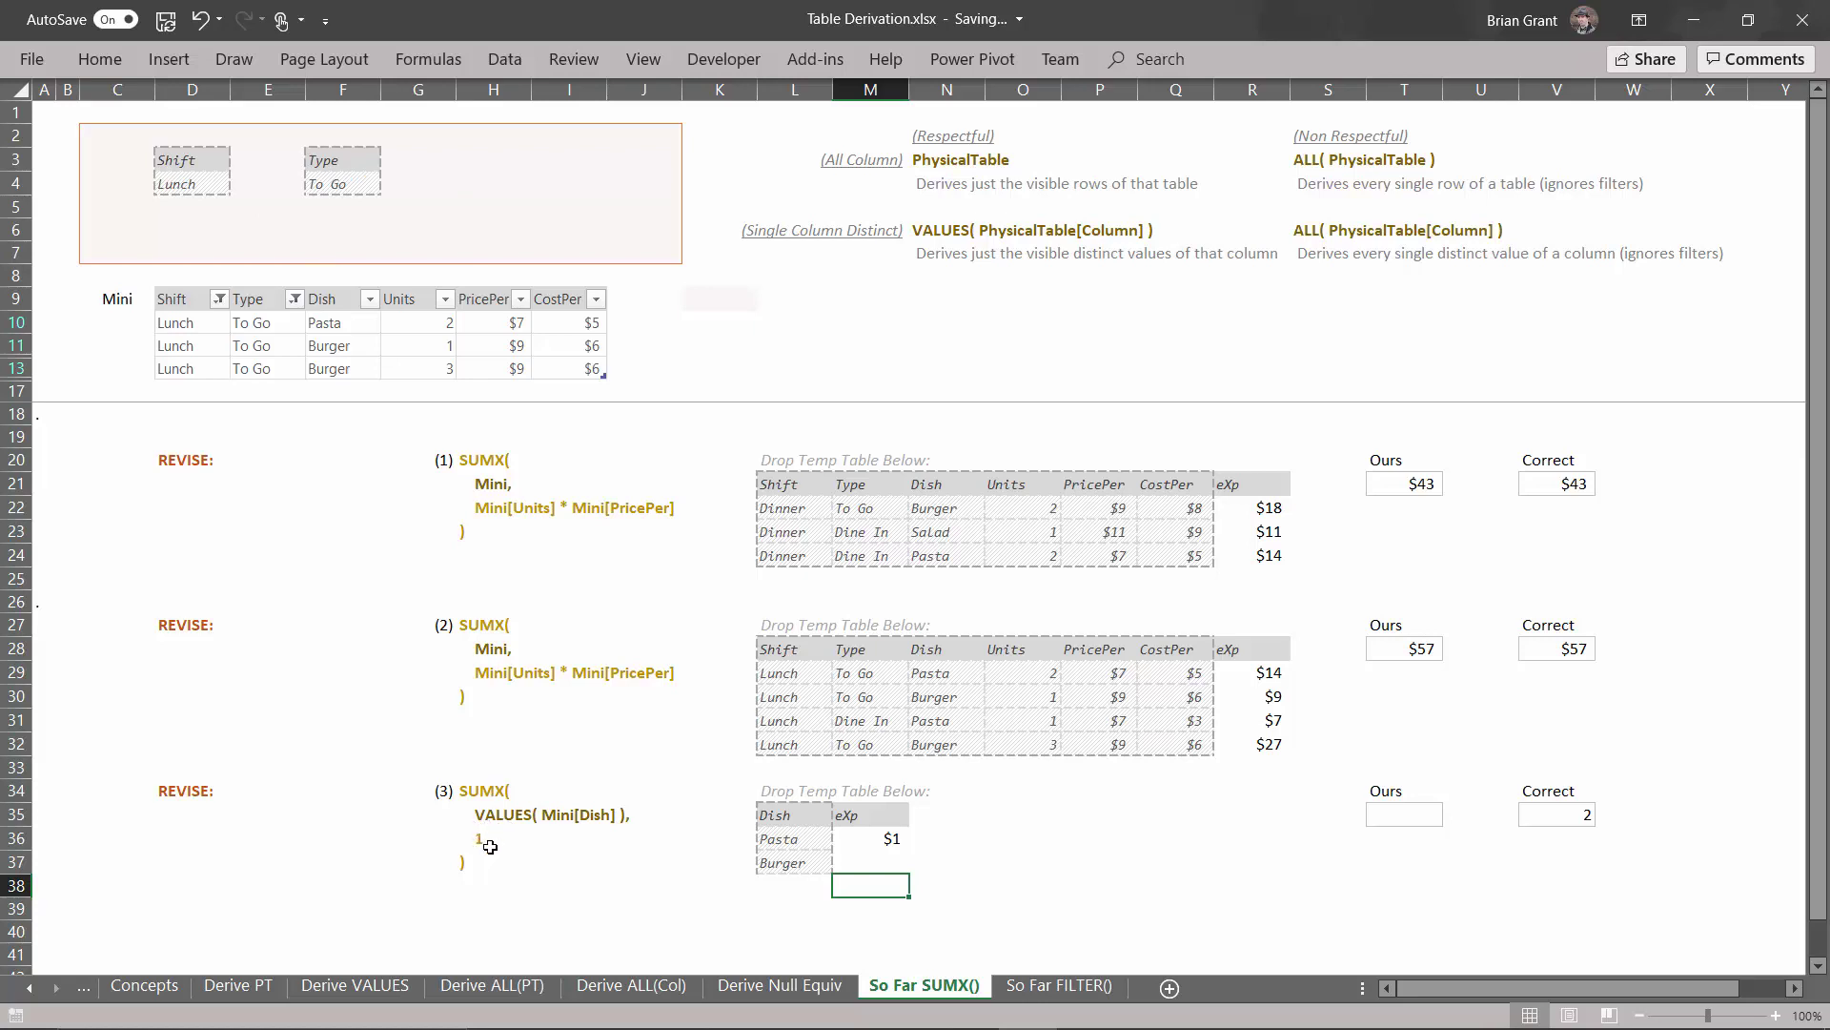
Step: Fill exercise 3's eXp formula from M36 down to M37 and format both cells as numbers with two decimals
{"action": "left_click", "coordinate": [879, 839]}
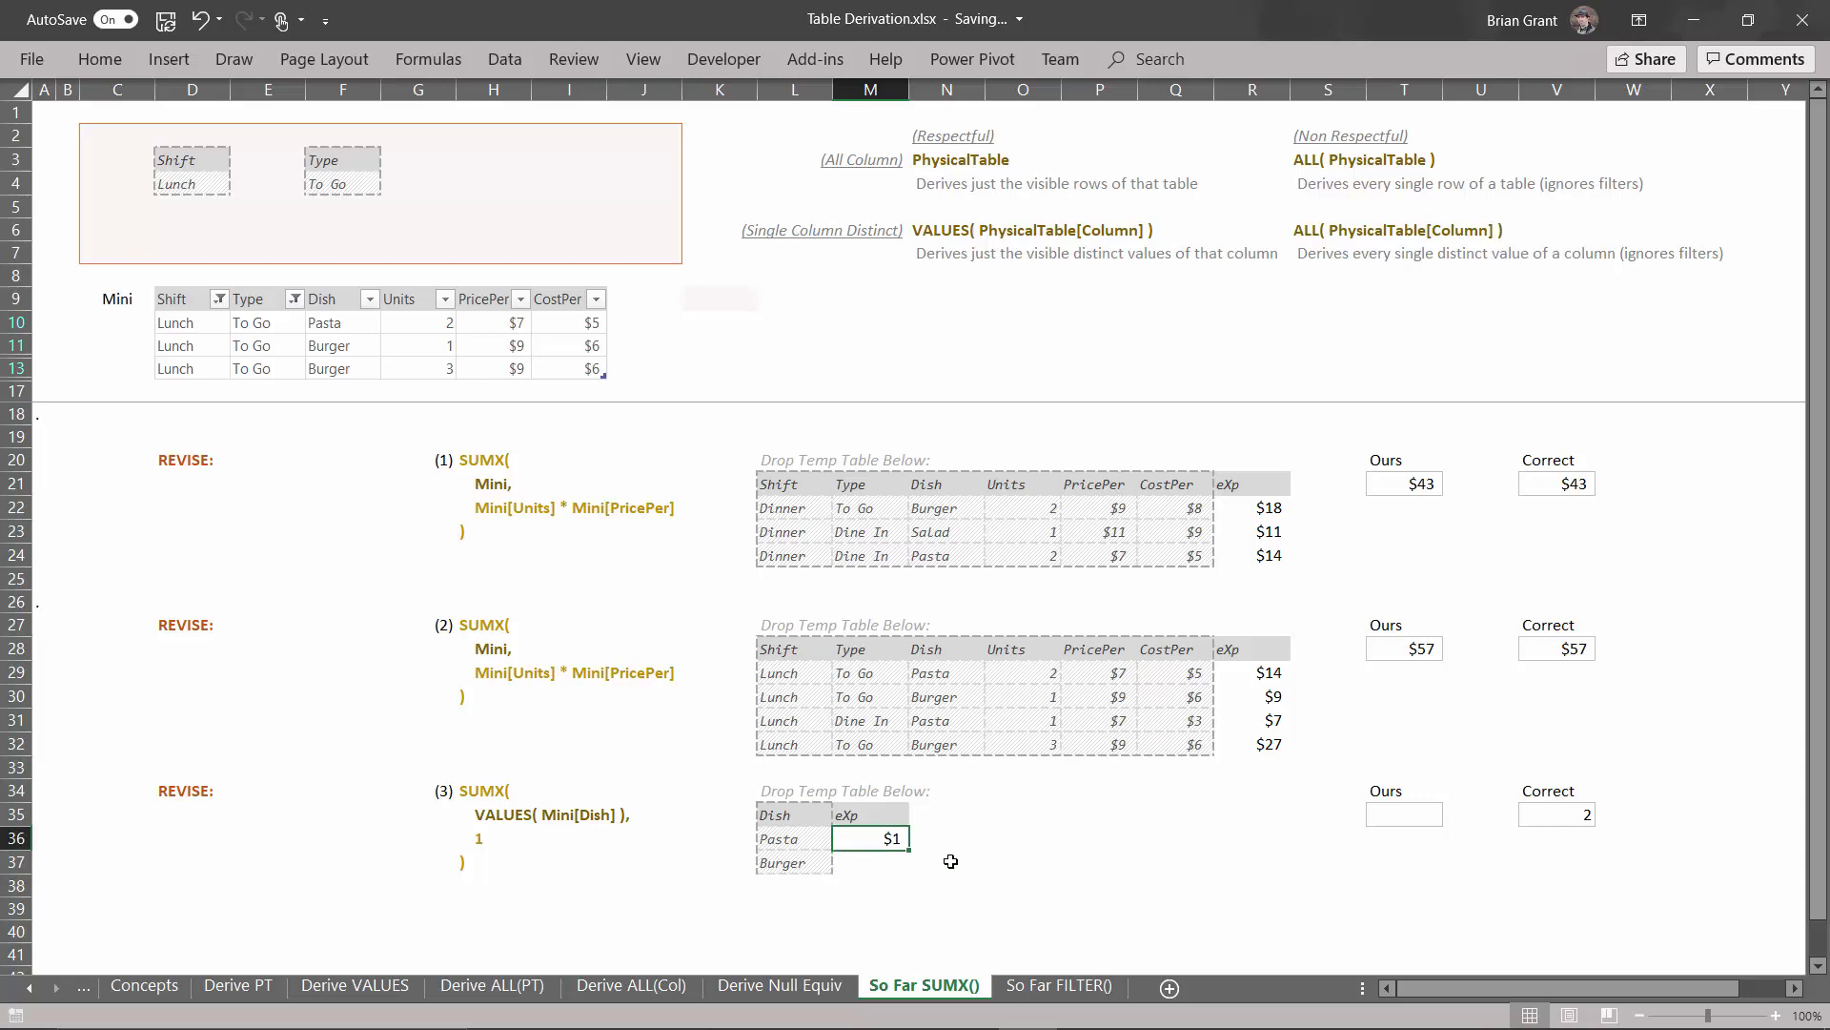
{"action": "left_click_drag", "start_coordinate": [905, 853], "coordinate": [908, 880]}
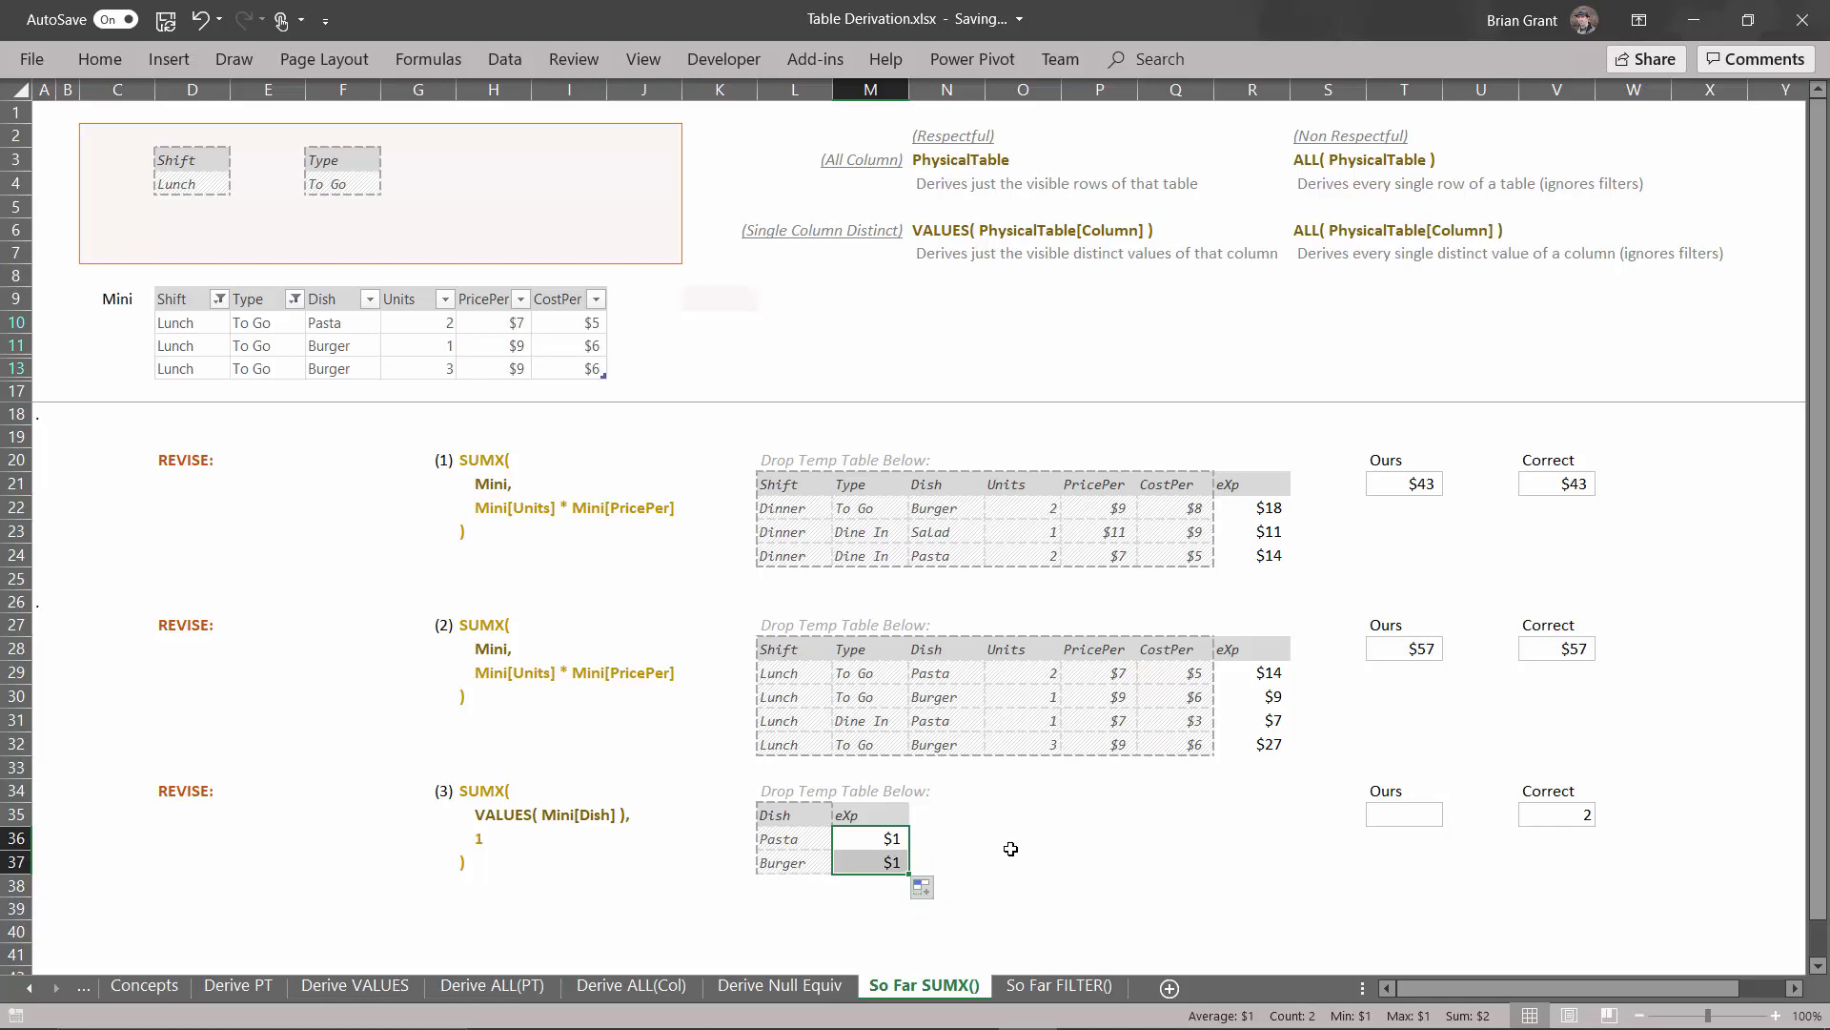
{"action": "key", "text": "ctrl+shift+1"}
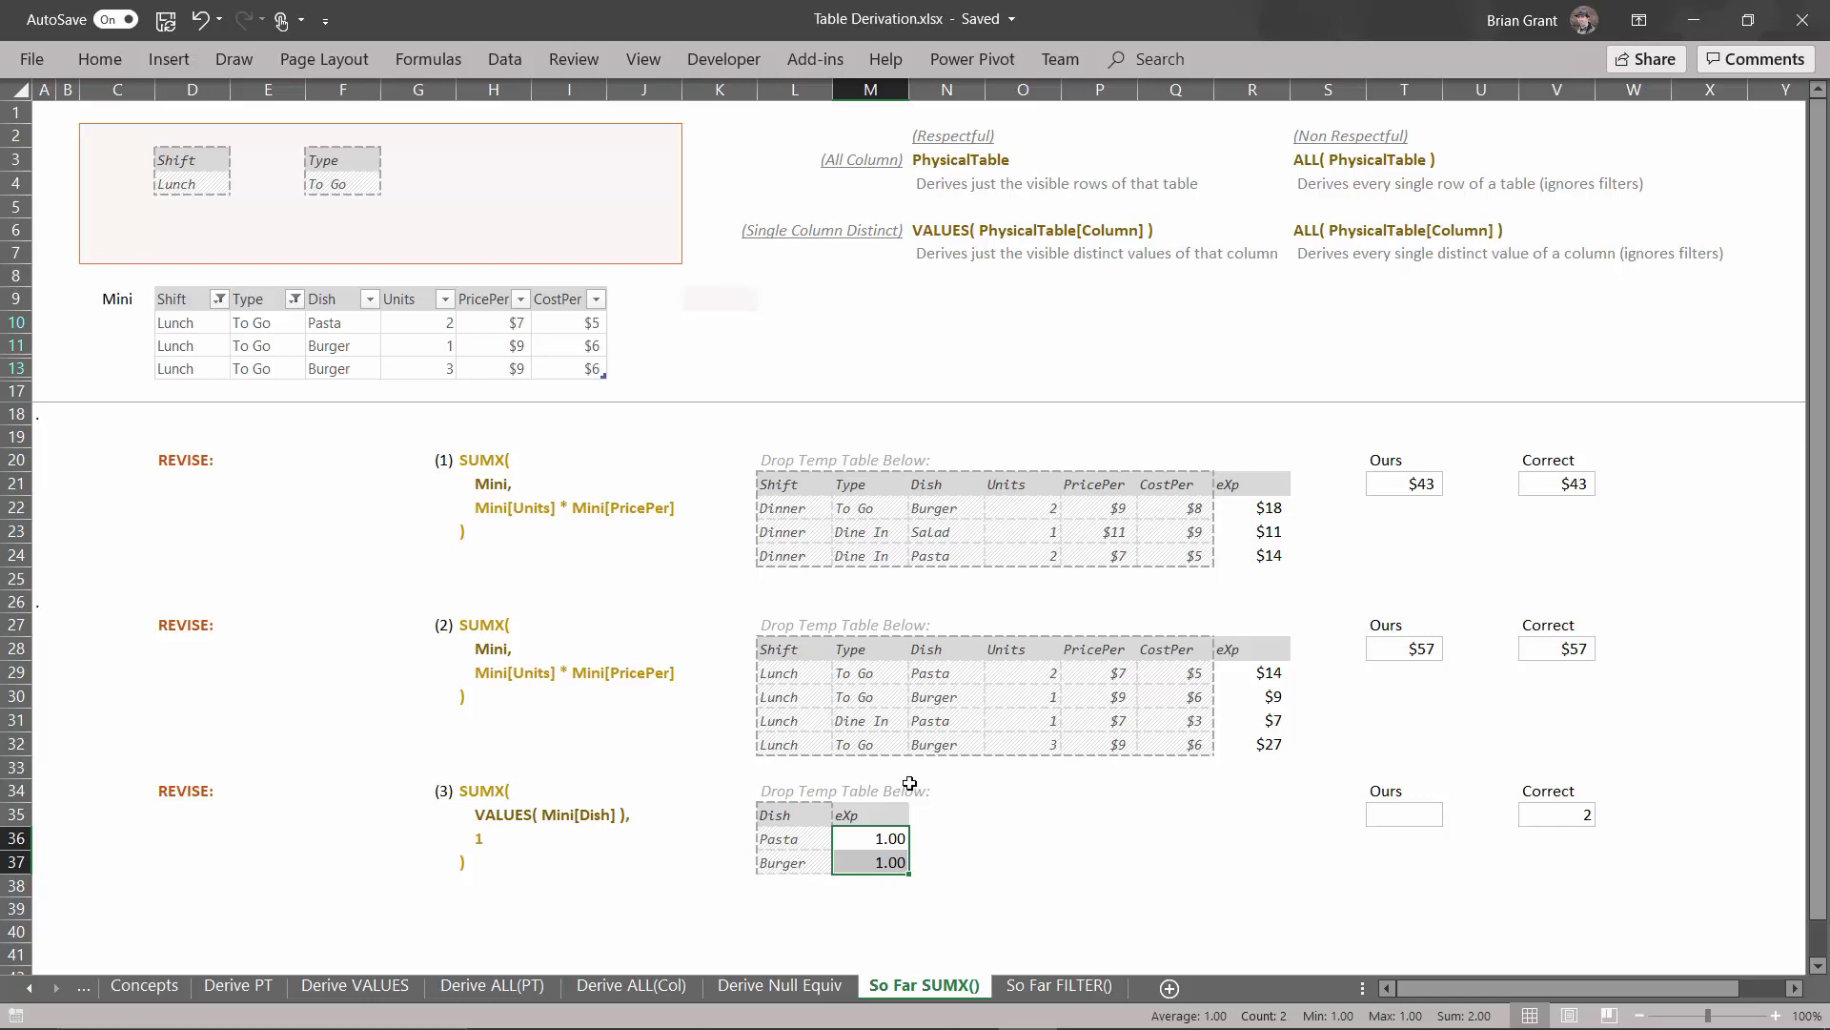
{"action": "left_click", "coordinate": [1406, 813]}
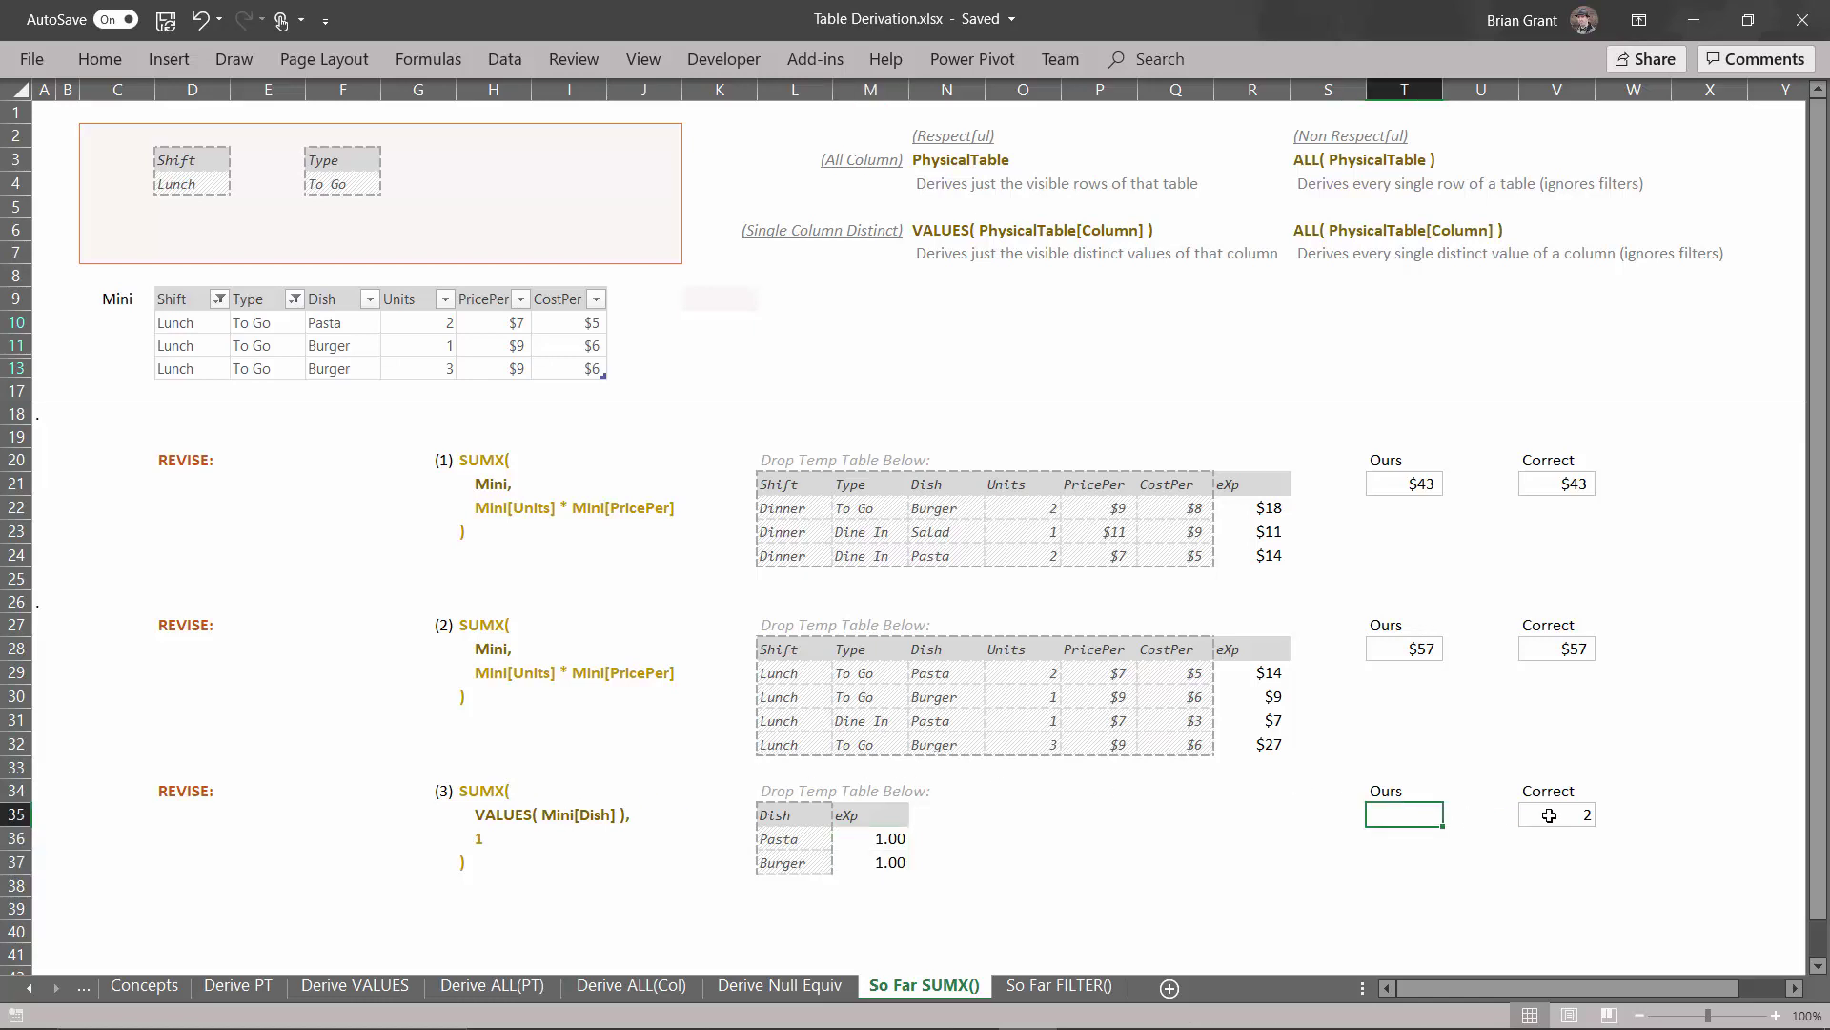
{"action": "type", "text": "="}
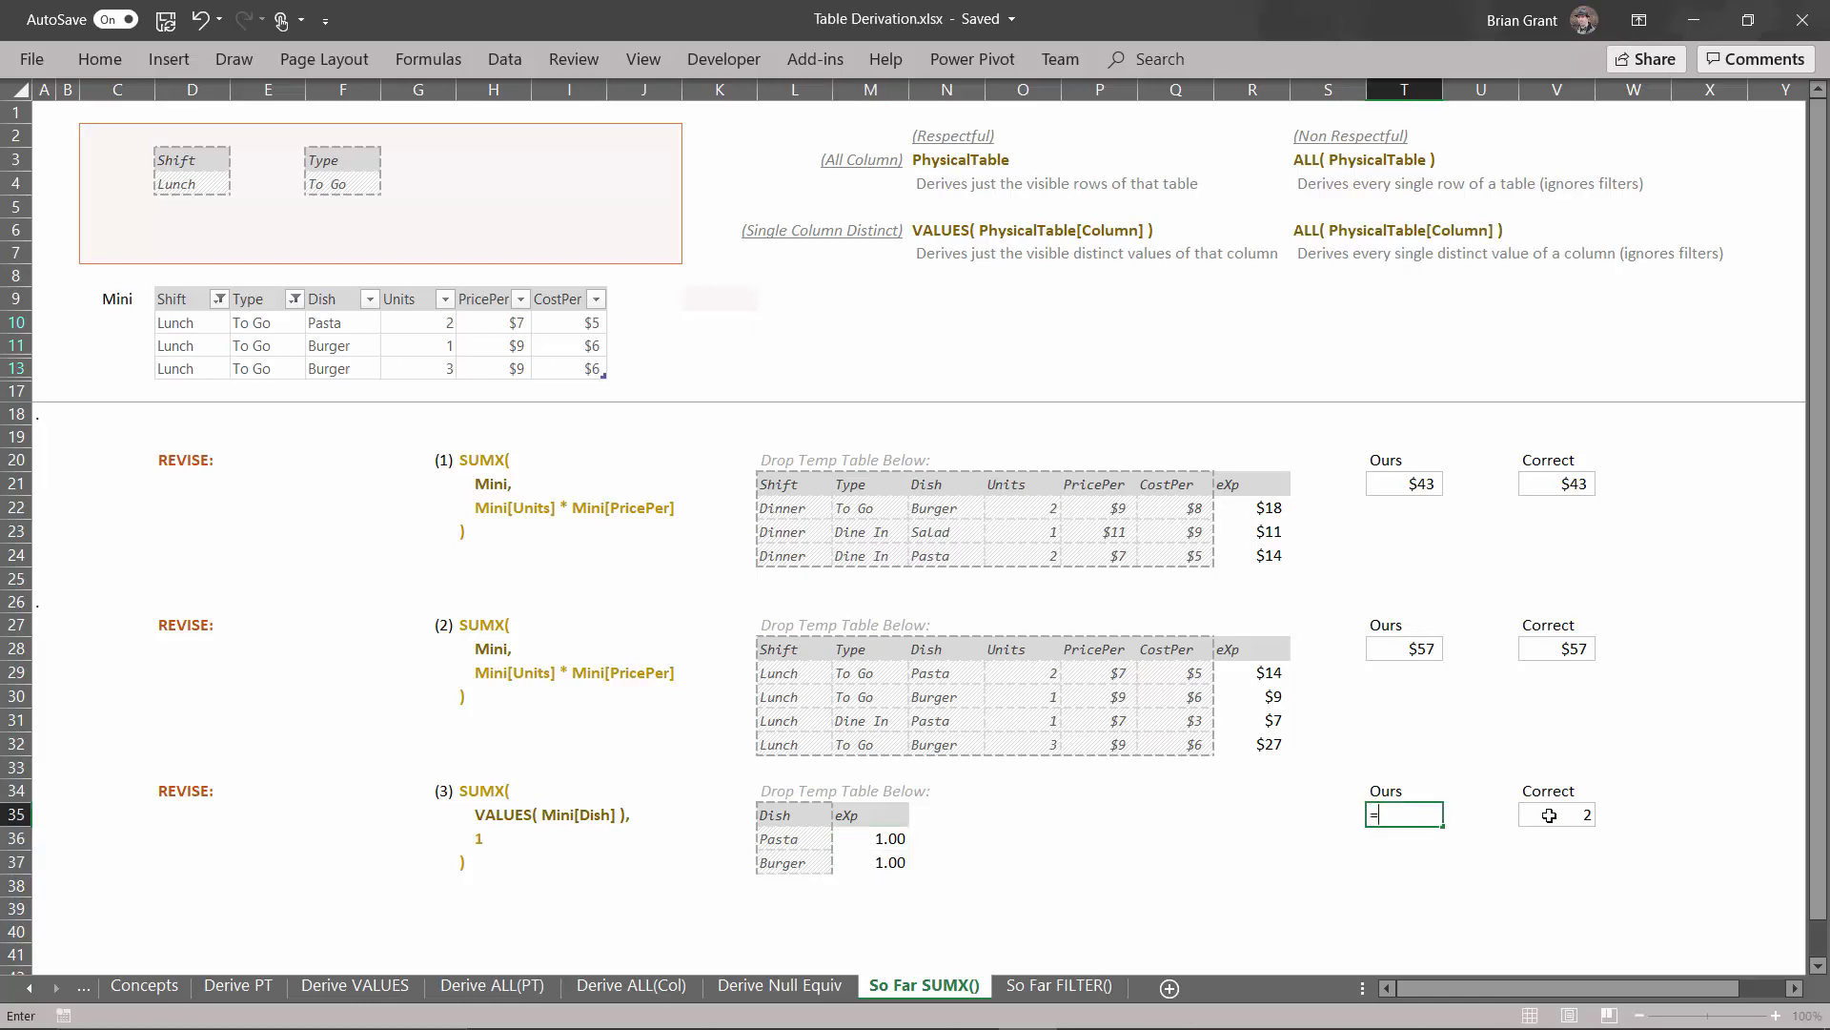
{"action": "type", "text": "sum"}
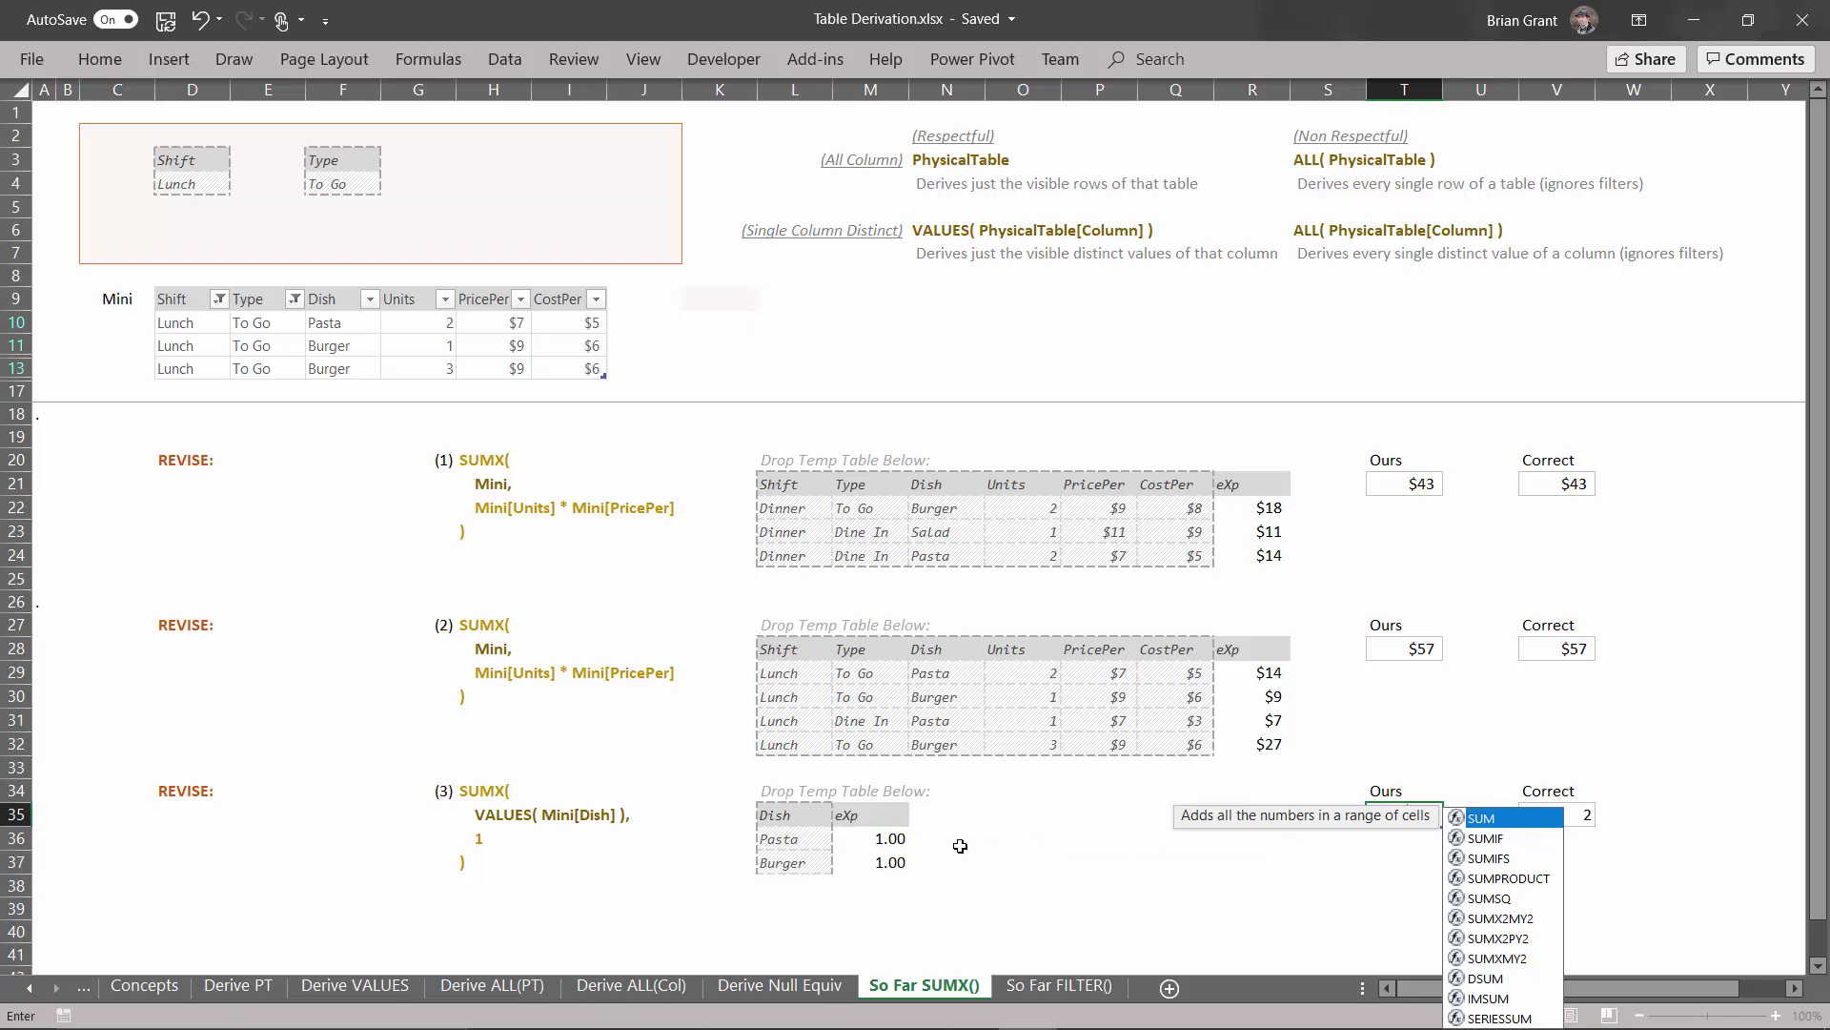
{"action": "left_click_drag", "start_coordinate": [879, 838], "coordinate": [881, 862]}
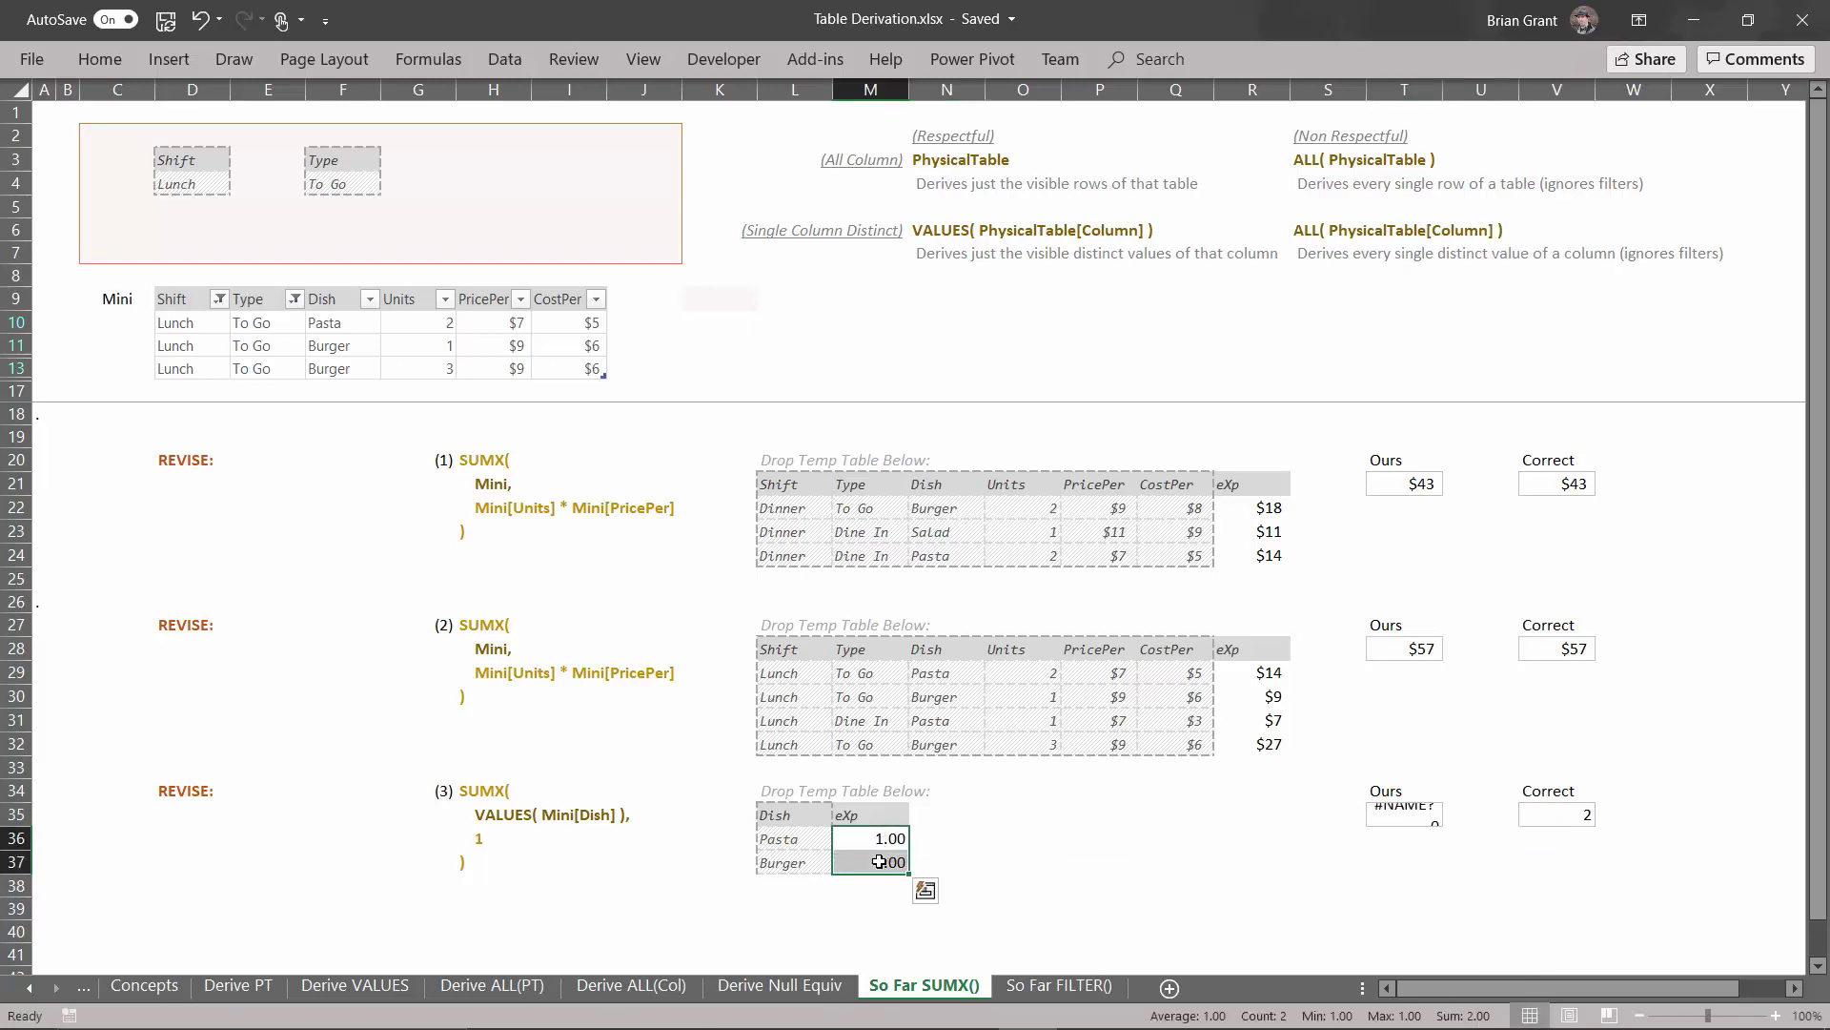
Step: Enter a SUM of M36:M37 in exercise 3's Ours cell T35
{"action": "left_click", "coordinate": [1420, 818]}
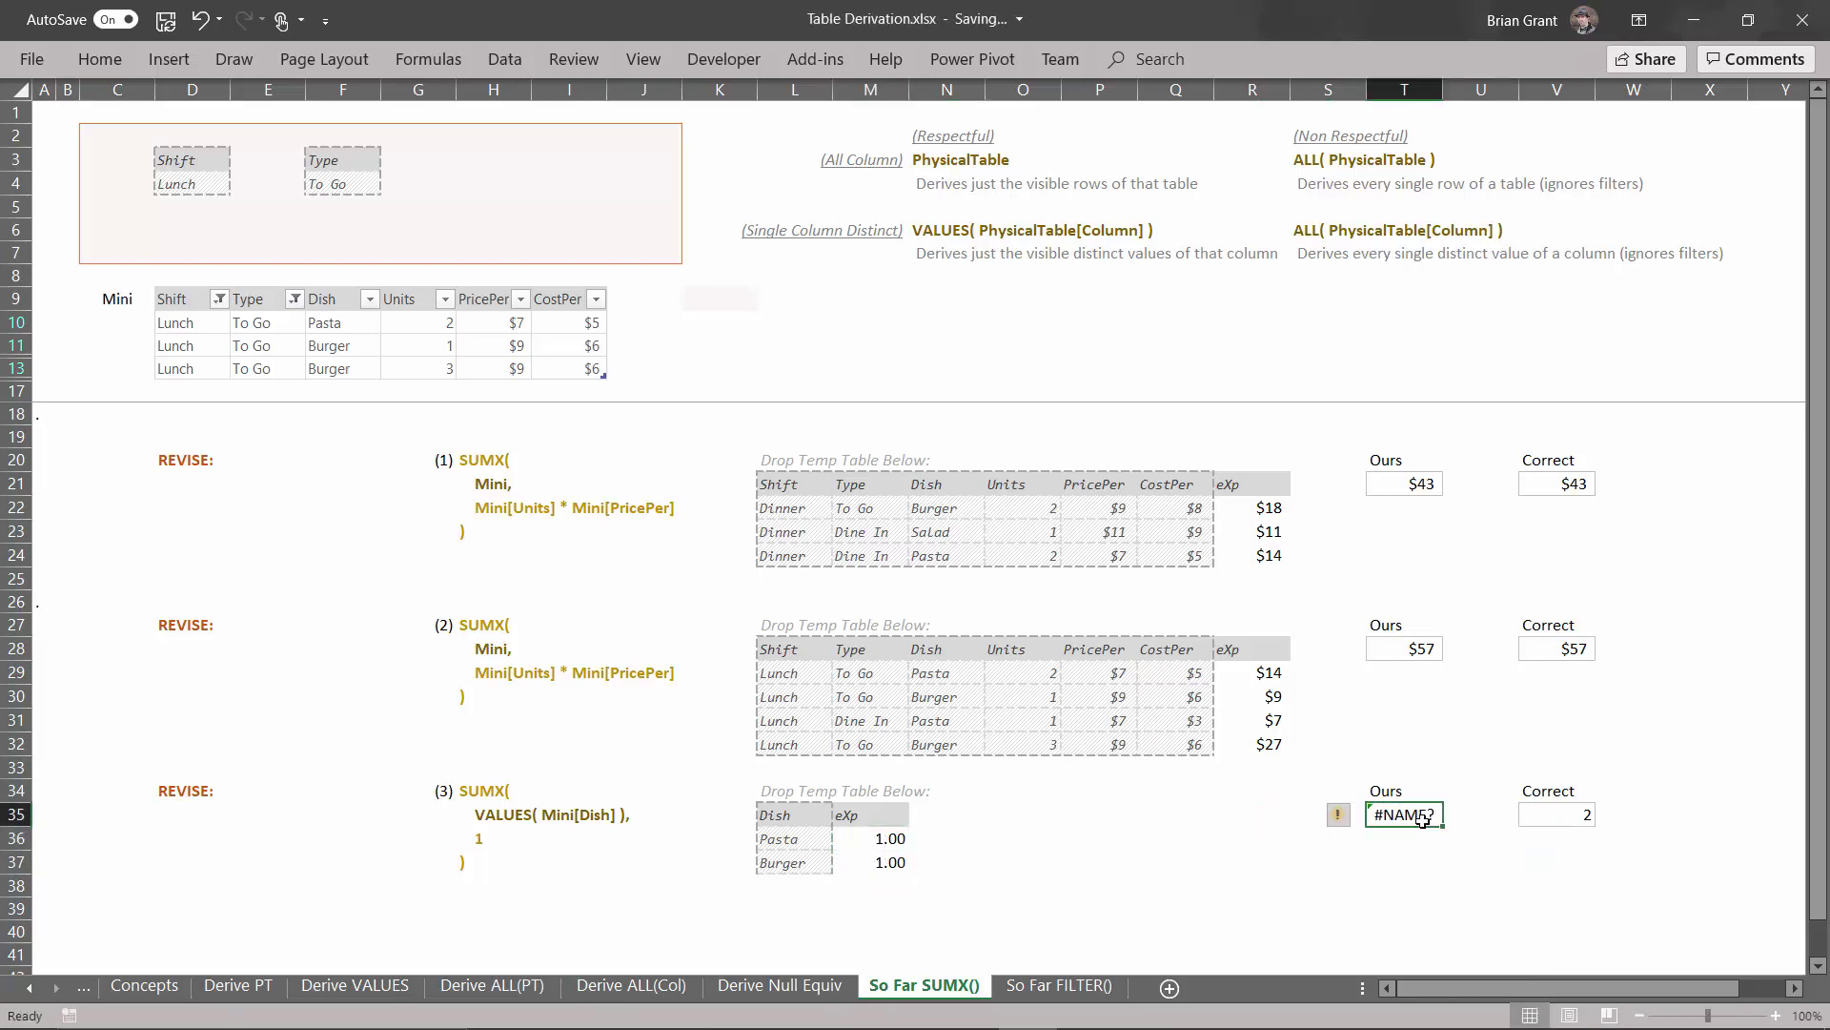
{"action": "type", "text": "="}
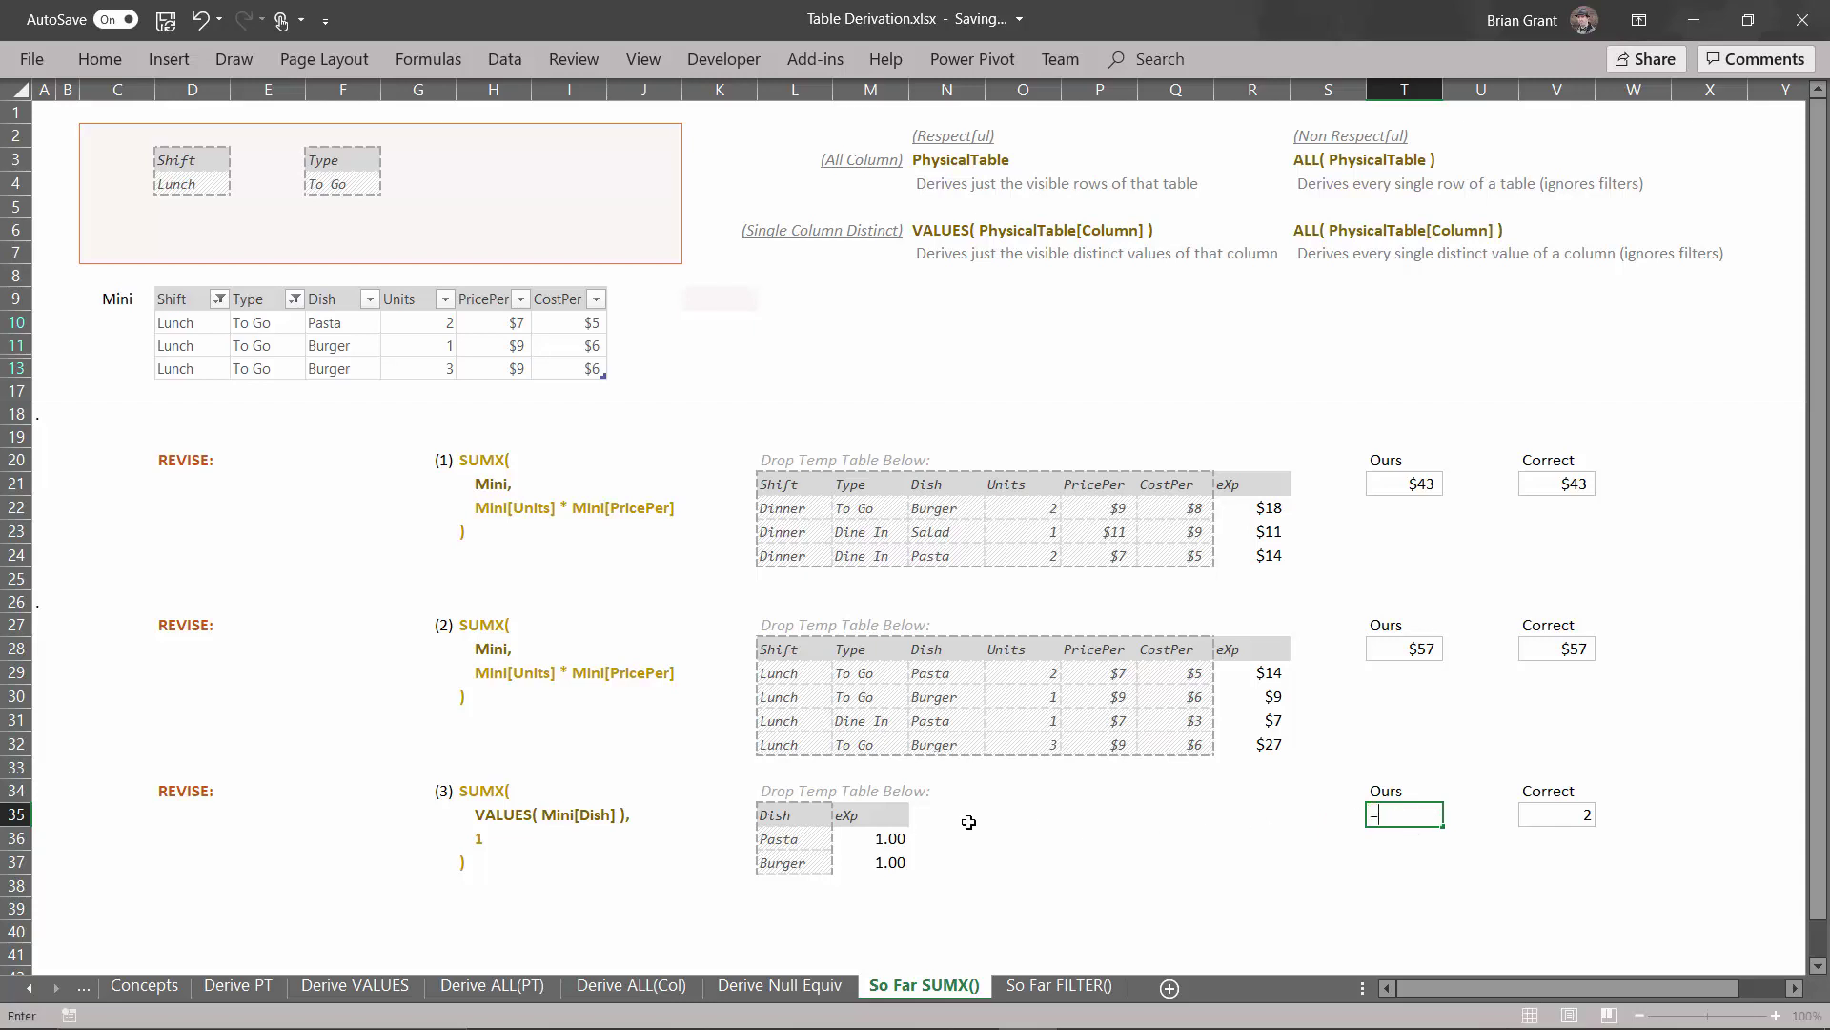
{"action": "type", "text": "sum"}
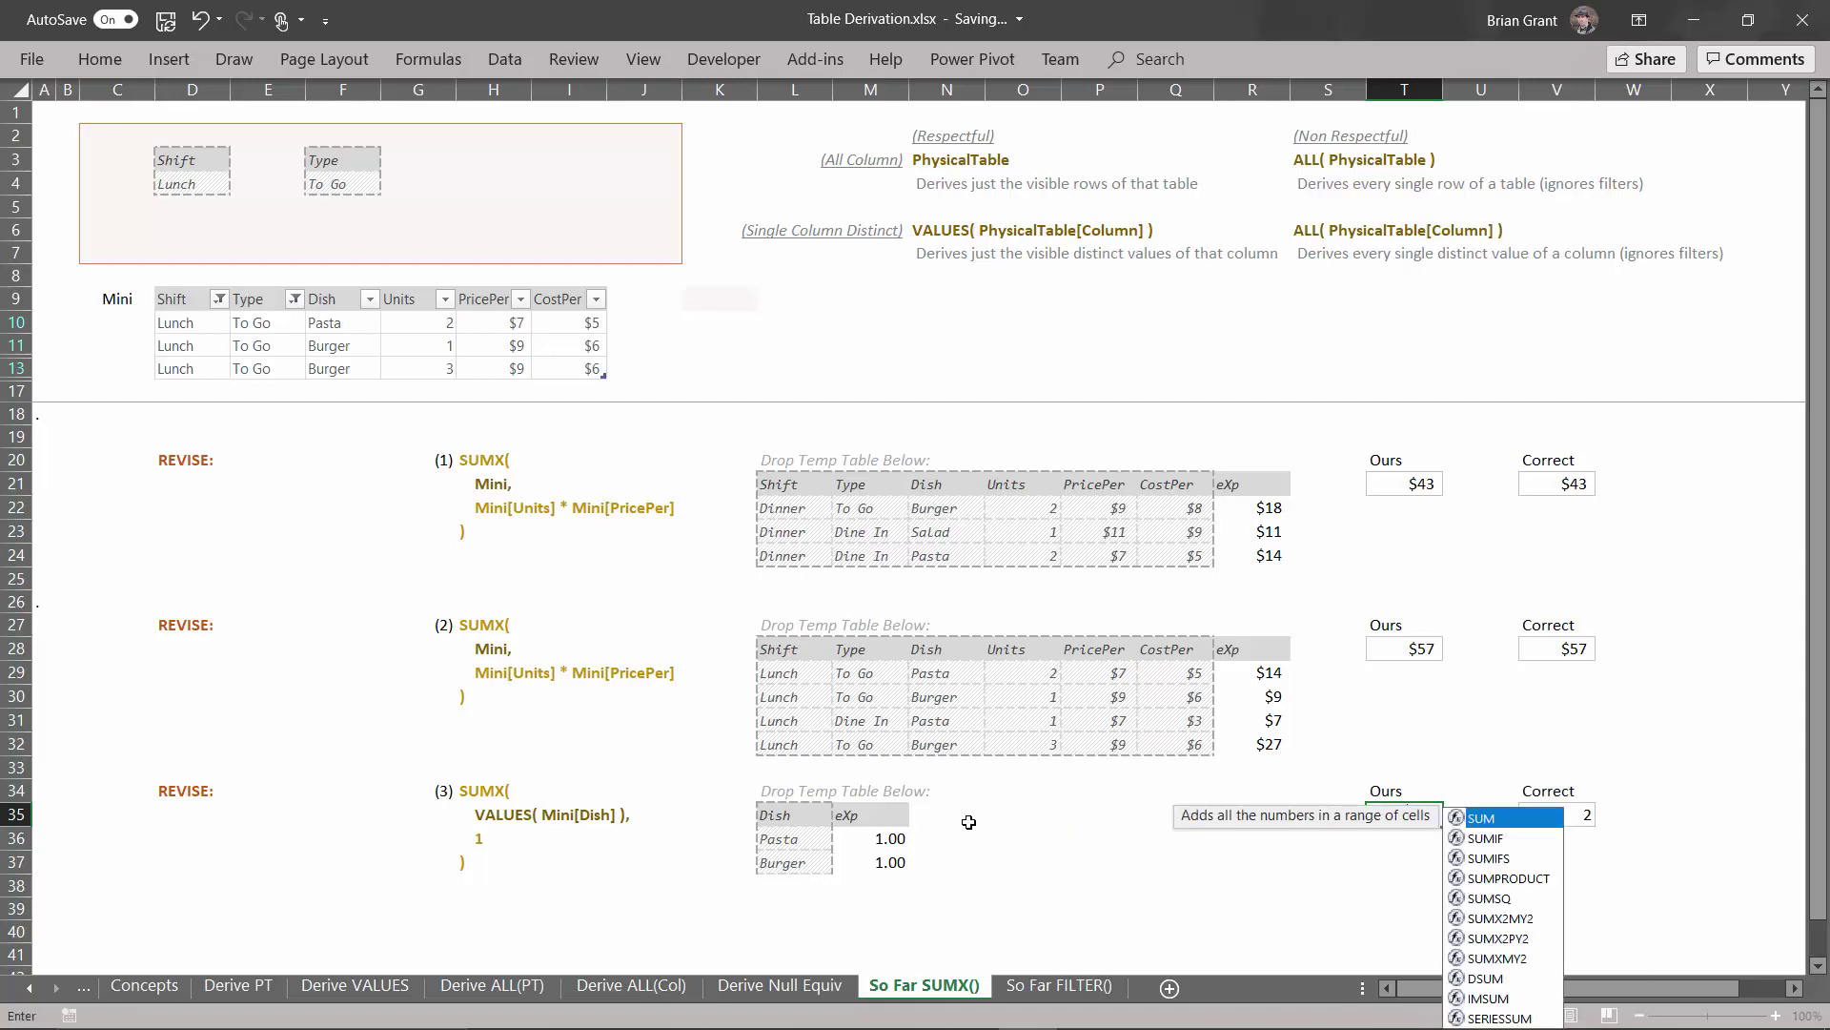
{"action": "double_click", "coordinate": [1495, 818]}
{"action": "left_click_drag", "start_coordinate": [890, 840], "coordinate": [888, 861]}
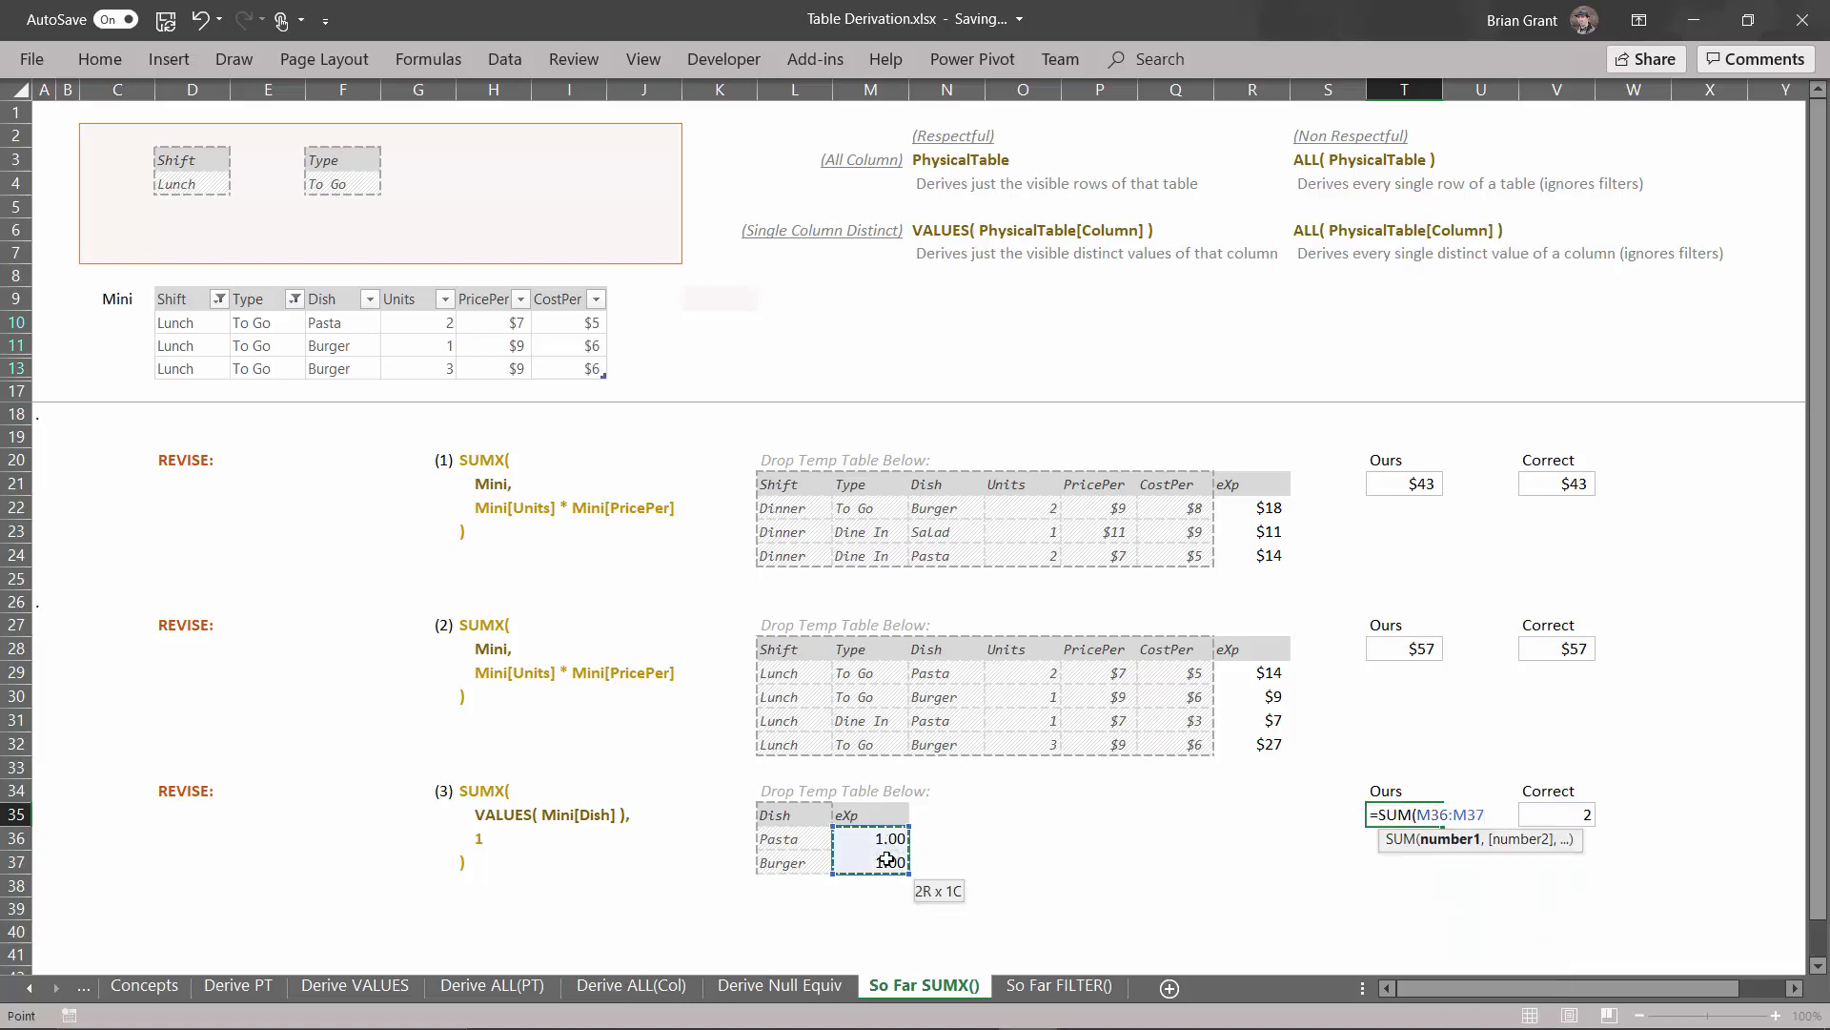
{"action": "type", "text": ")"}
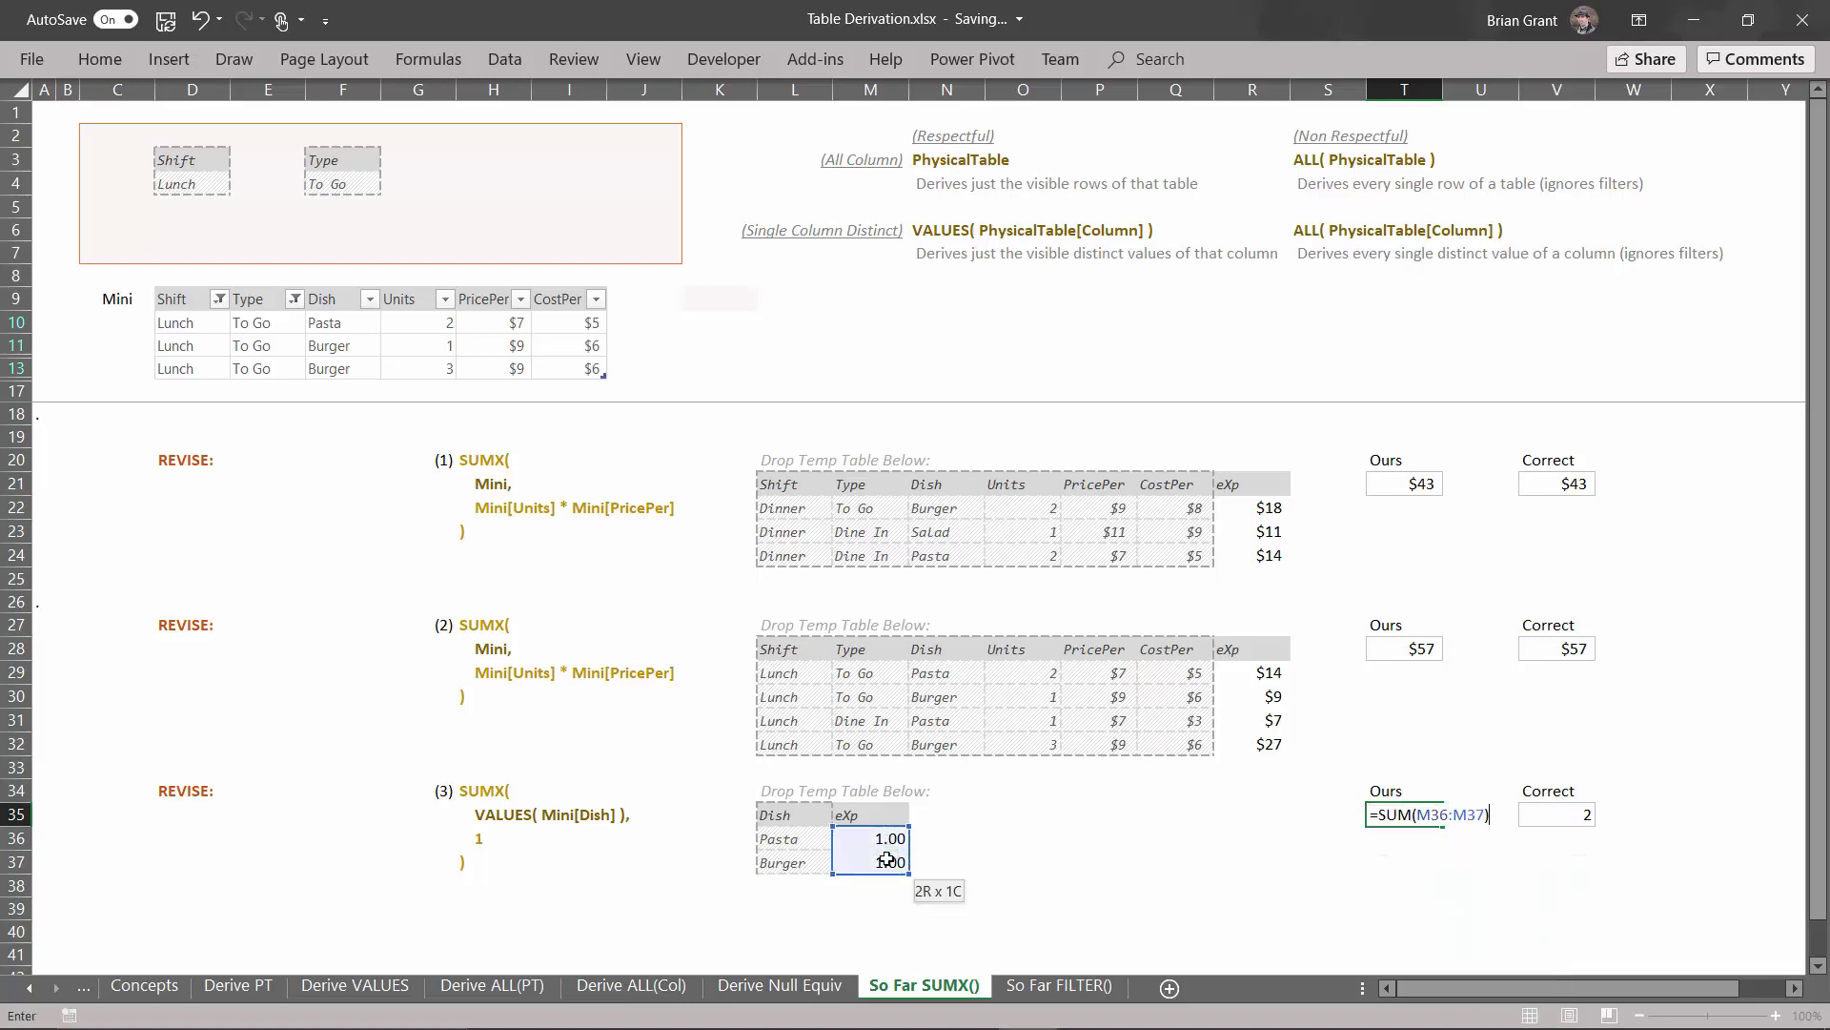
{"action": "key", "text": "Return"}
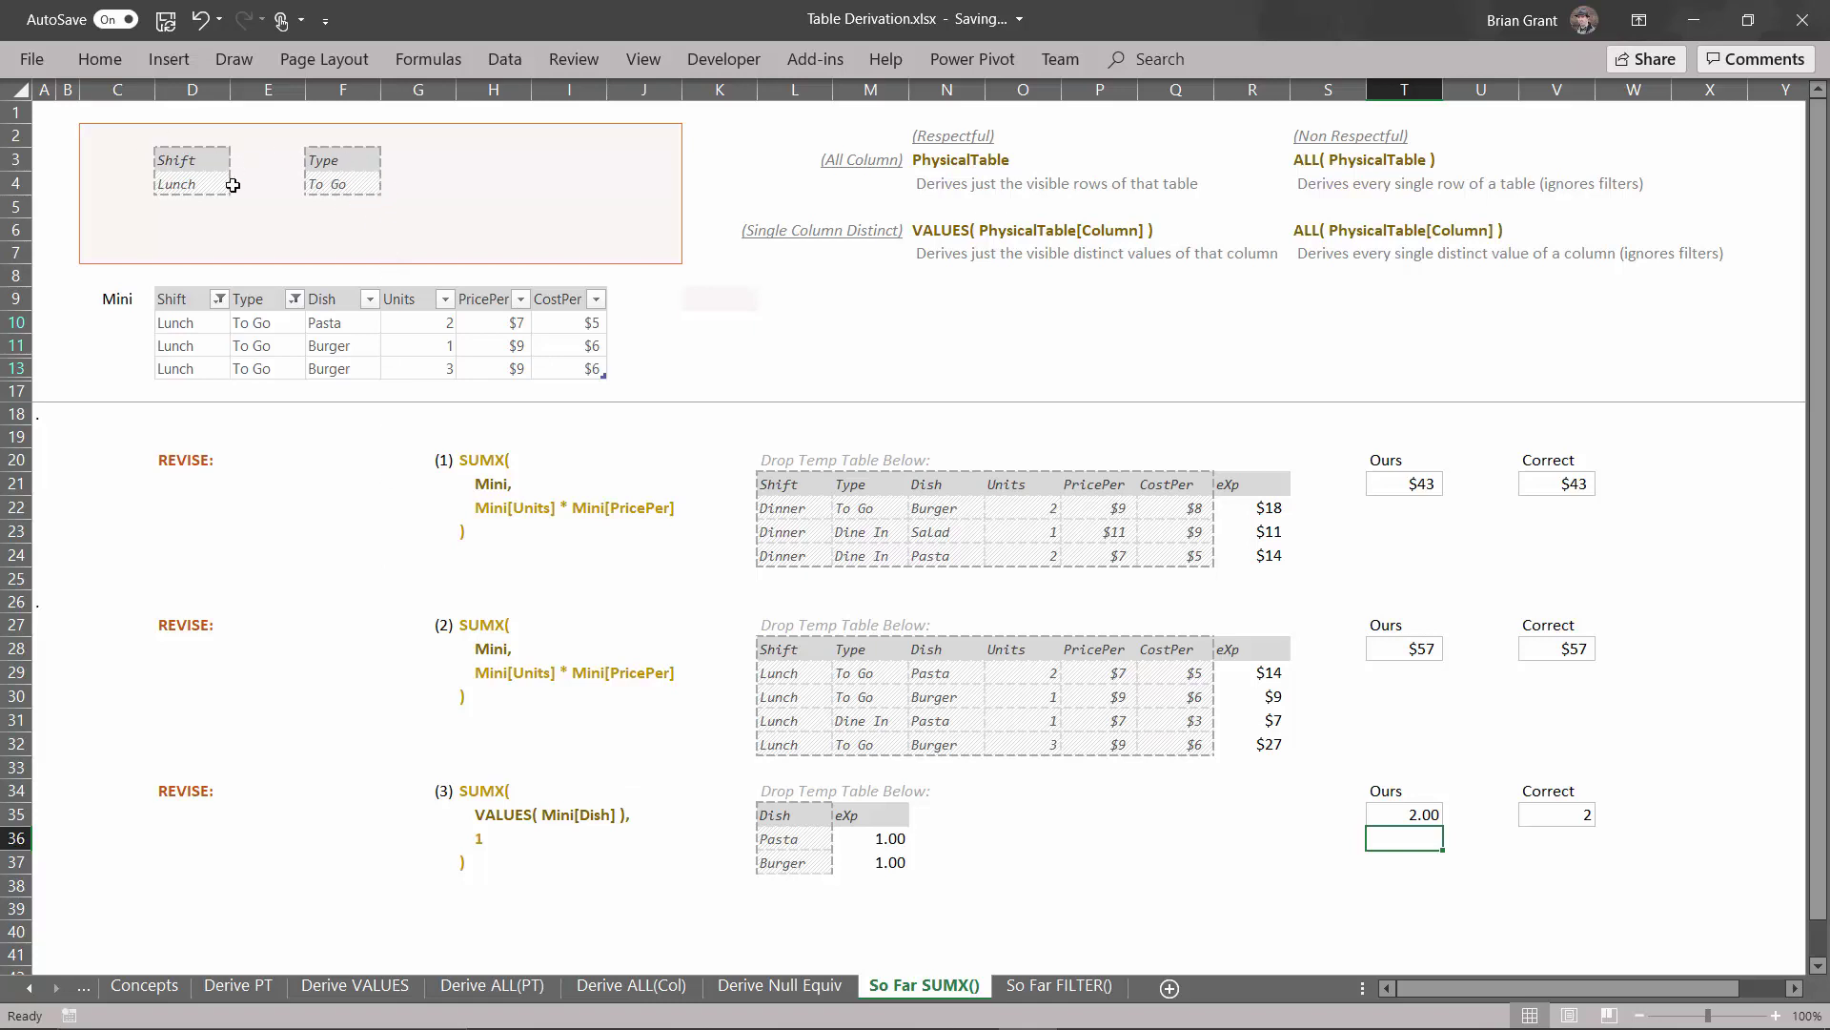
{"action": "left_click", "coordinate": [481, 914]}
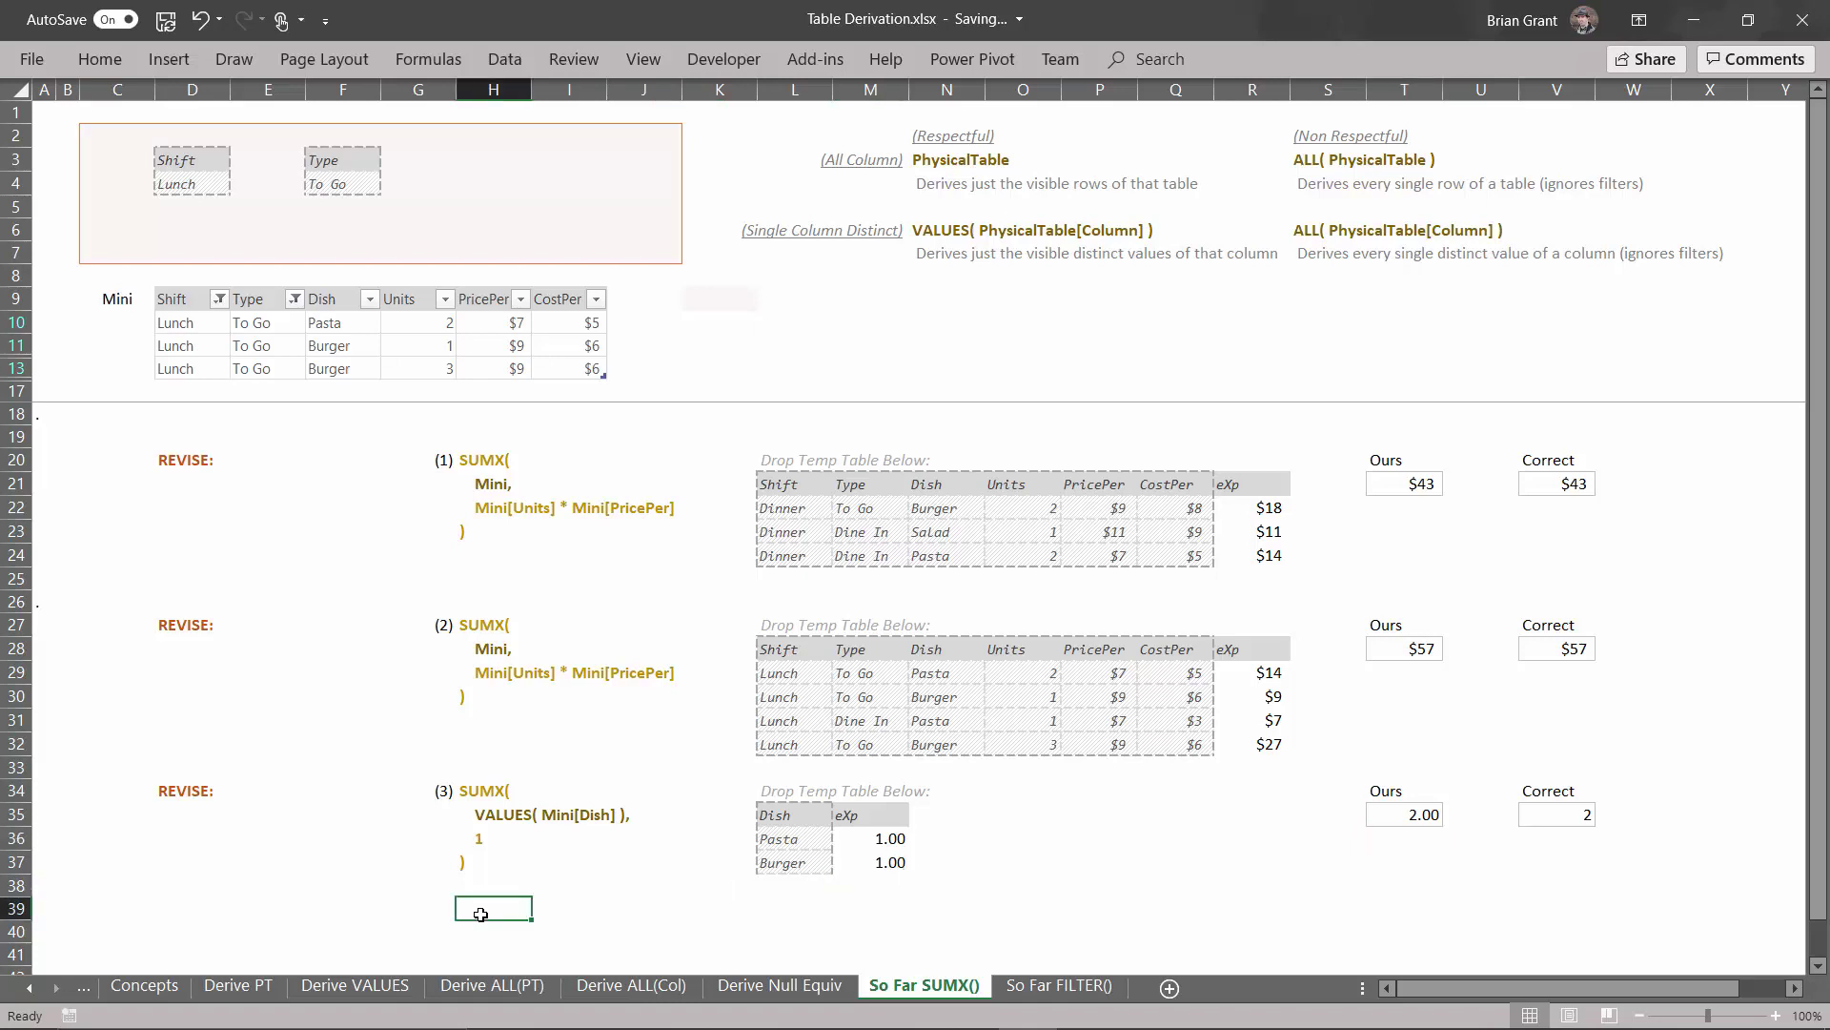